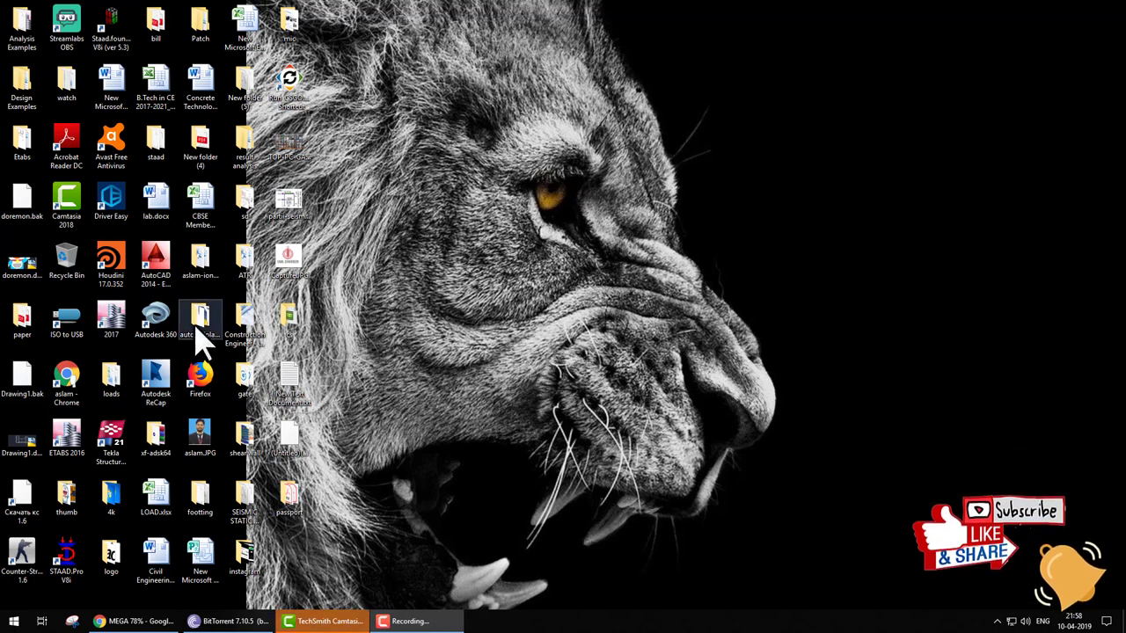
Launch ETABS 2016 and start a new model from the Start Page
double_click(111, 316)
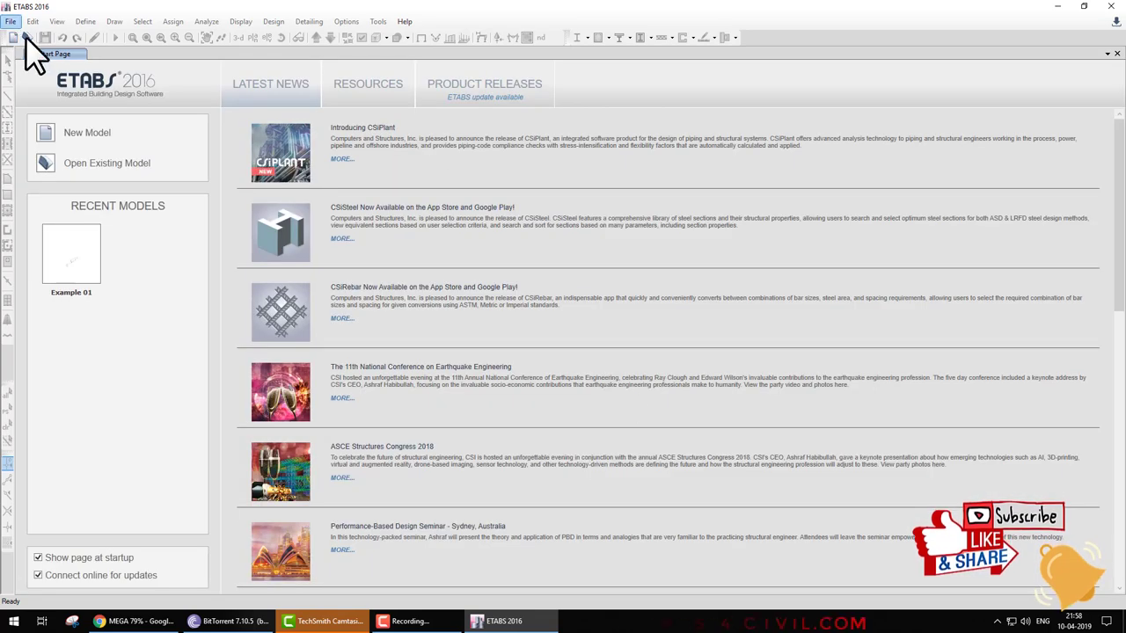
left_click(19, 37)
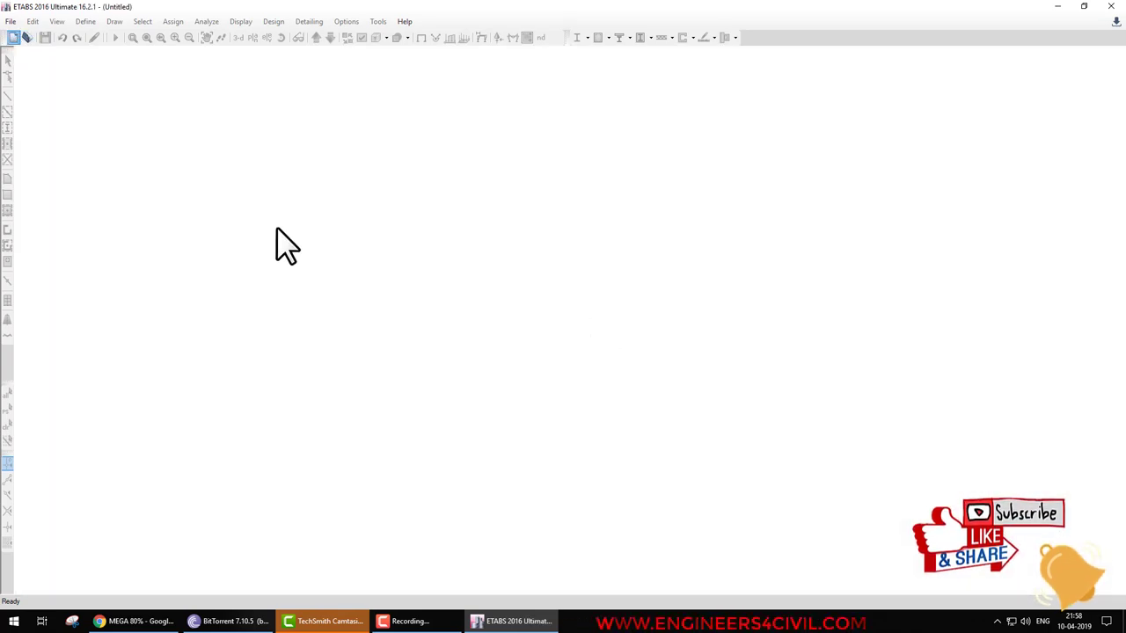
Use built-in settings and create a Grid Only model: 4x4 grid, 24 ft spacing, six 12 ft stories
left_click(470, 280)
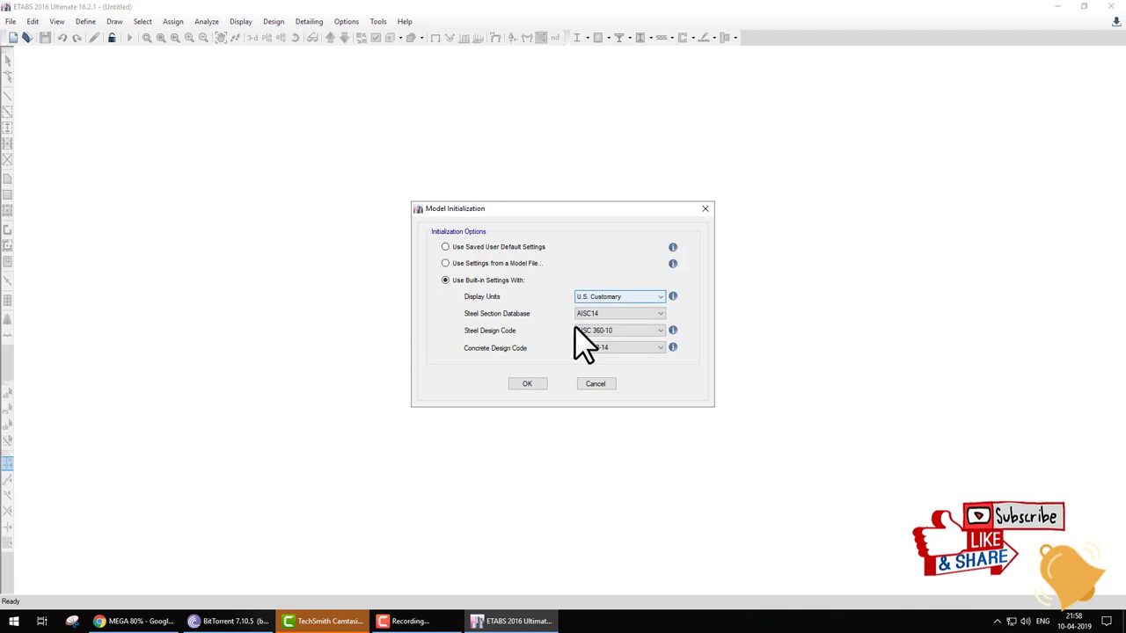
left_click(527, 384)
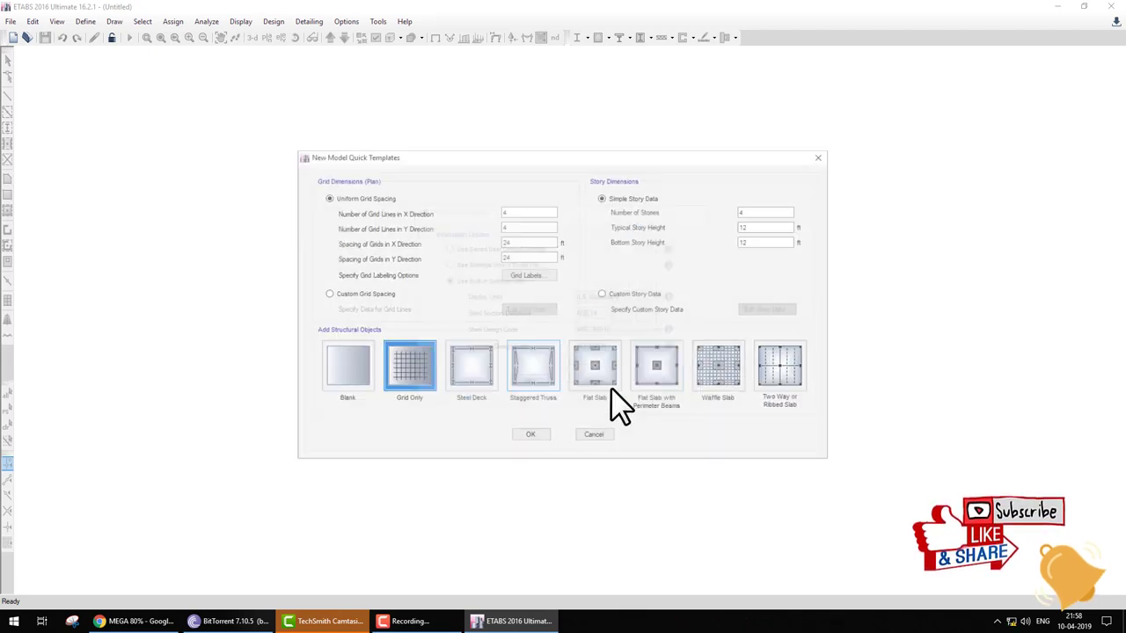
double_click(748, 211)
left_click(545, 436)
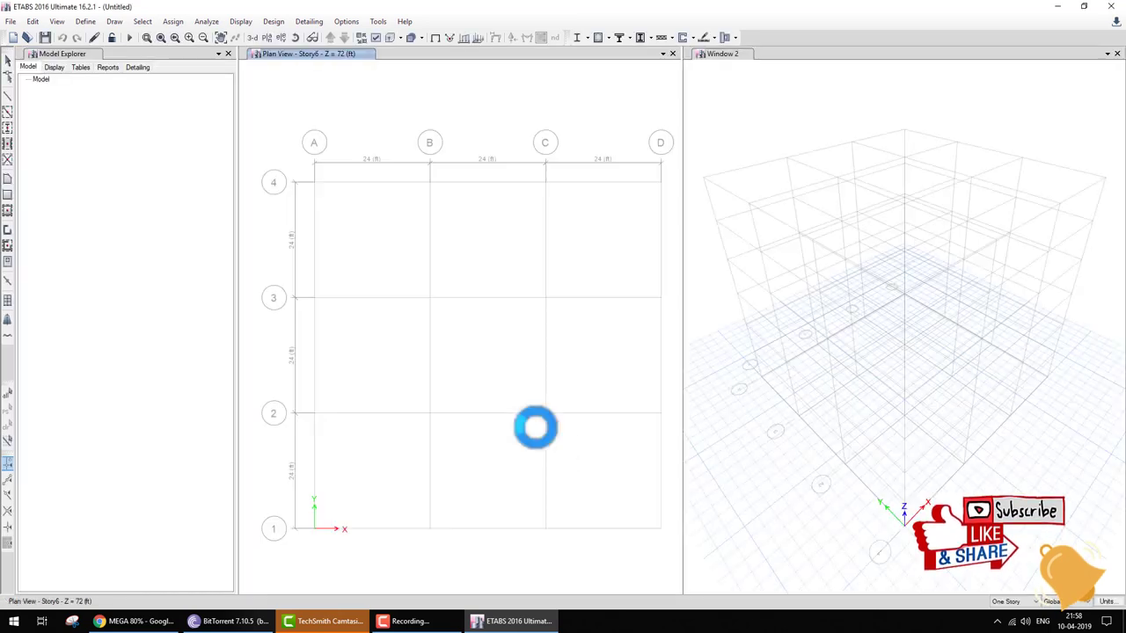
Apply edits to All Stories and place columns at all 16 grid intersections
left_click(1018, 601)
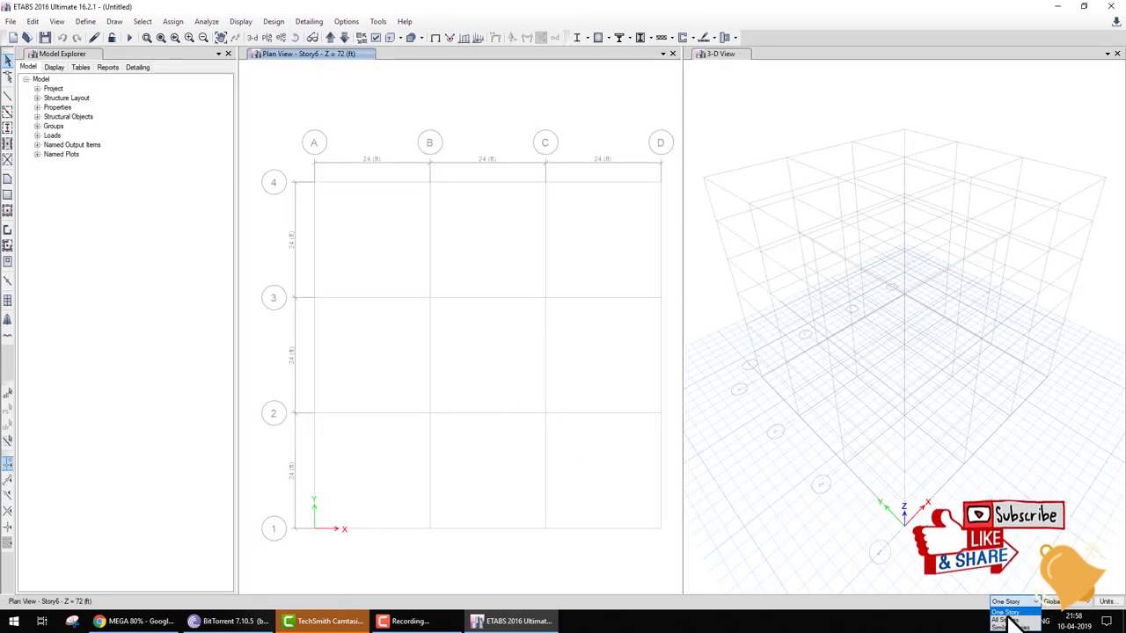
left_click(1006, 619)
left_click(7, 128)
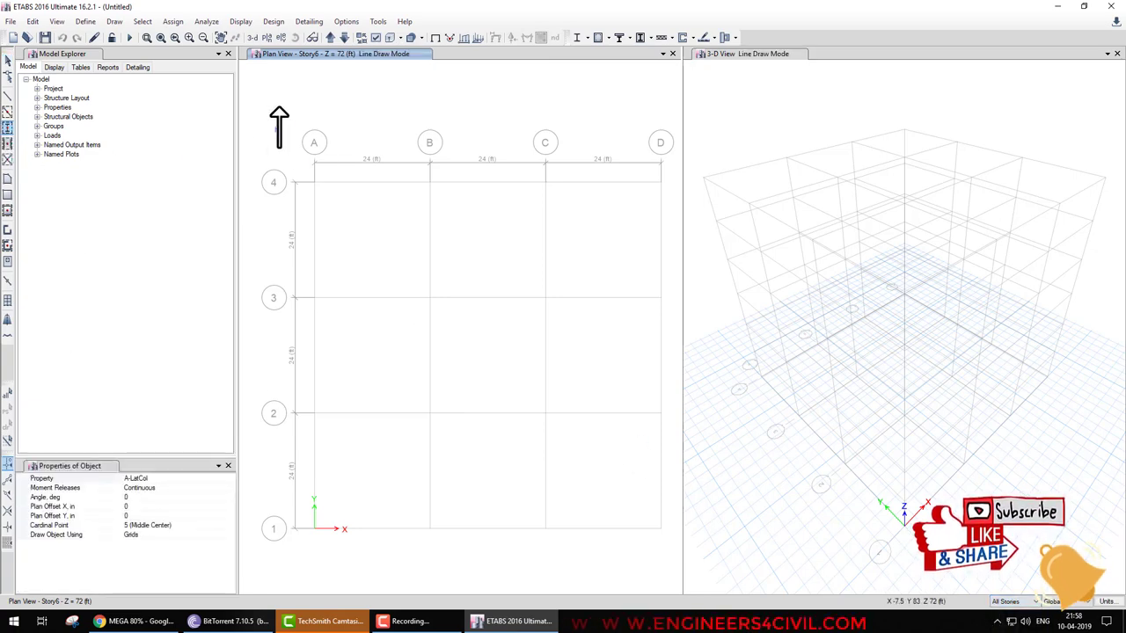
left_click_drag(276, 129, 677, 569)
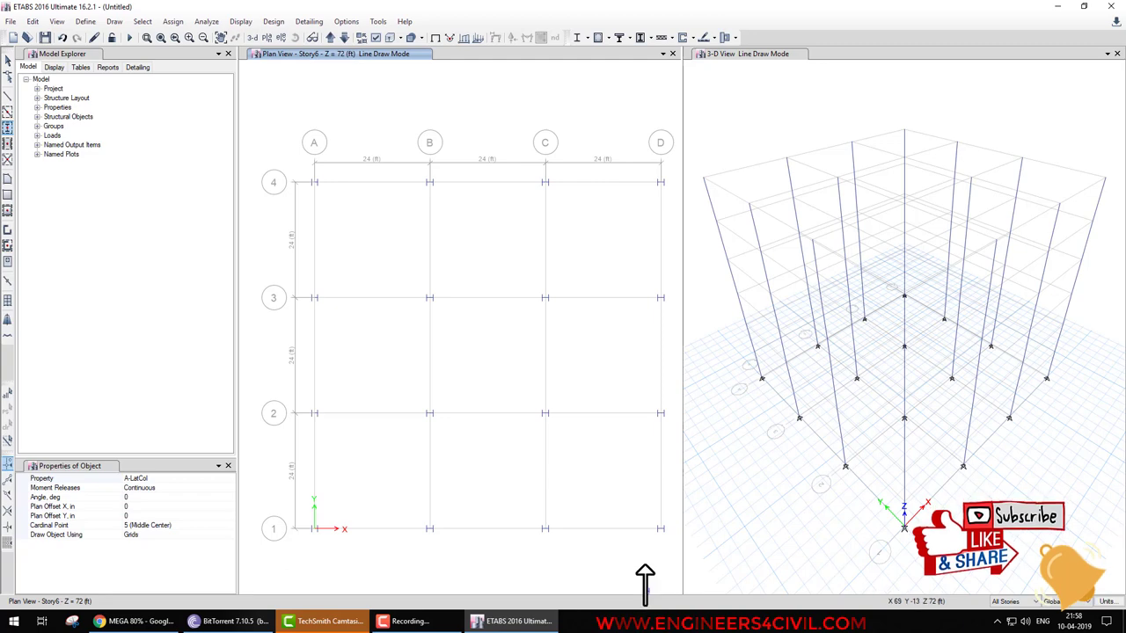
Draw beams along every grid line on all stories and exit drawing mode
left_click(7, 112)
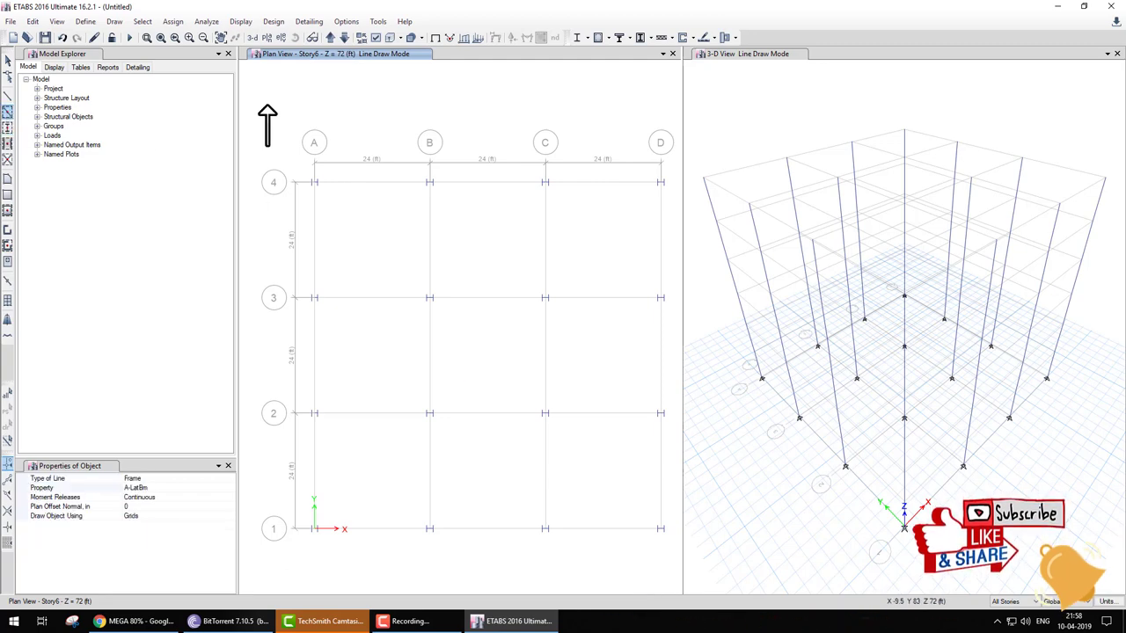
mouse_move(263, 118)
left_mouse_down()
mouse_move(726, 528)
mouse_move(703, 559)
left_mouse_up()
key("Escape")
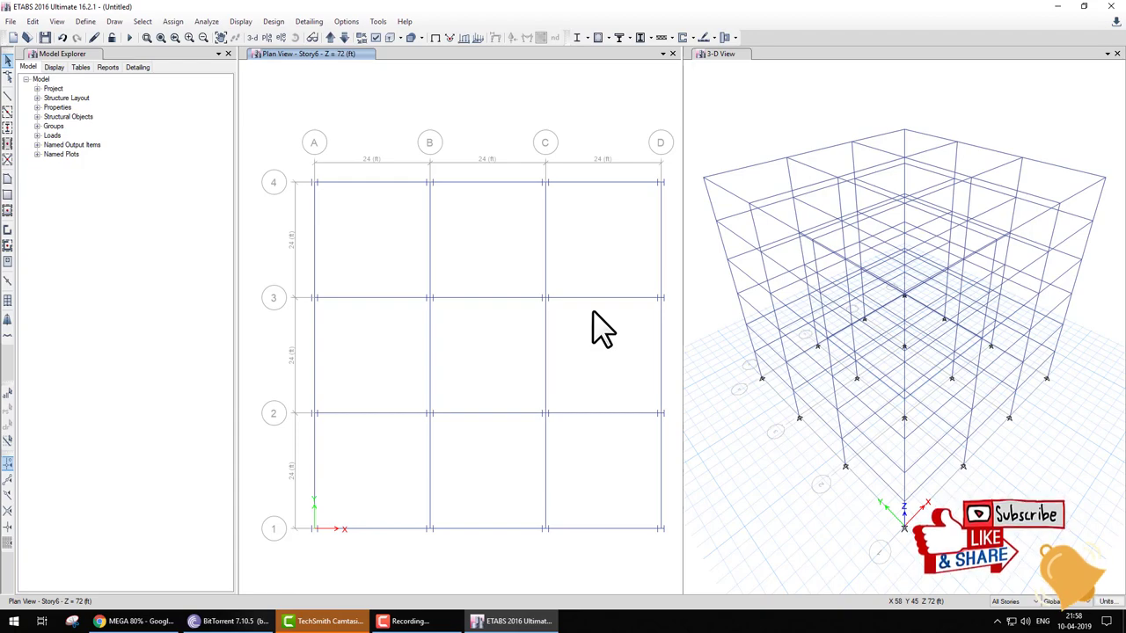
Review the Select menu's selection options, then dismiss it without choosing
left_click(347, 617)
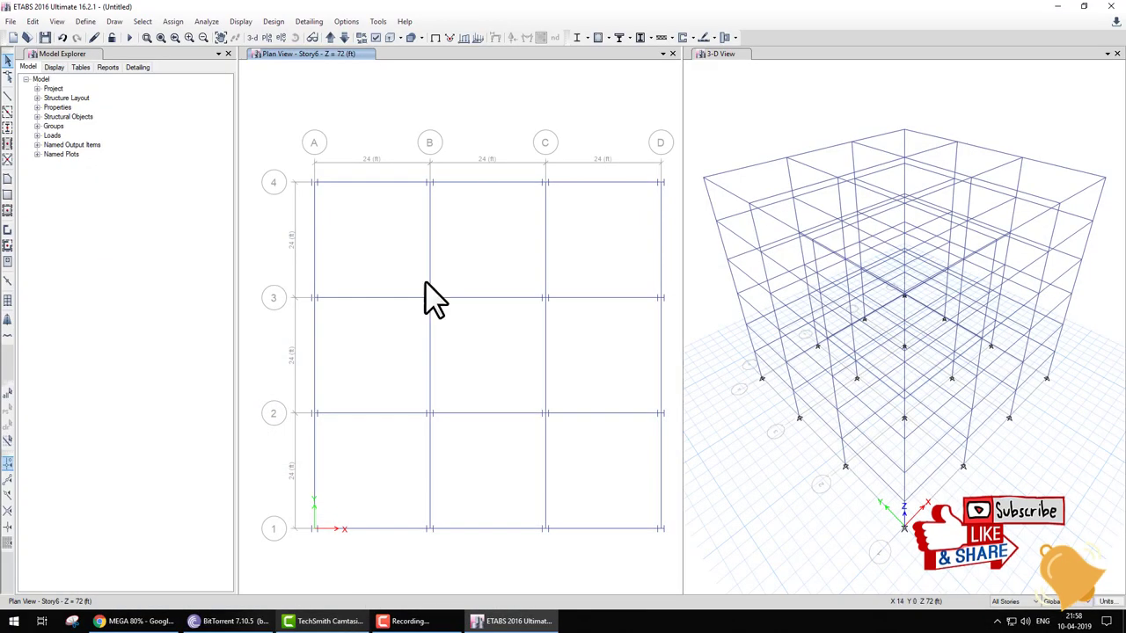
left_click(147, 27)
mouse_move(161, 37)
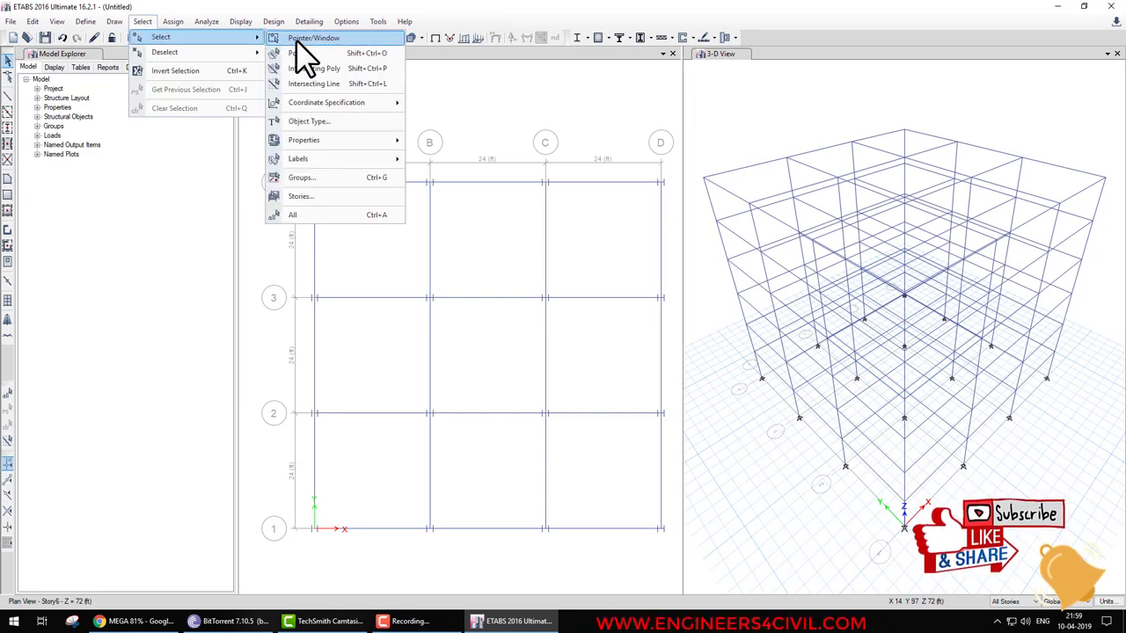
key("Escape")
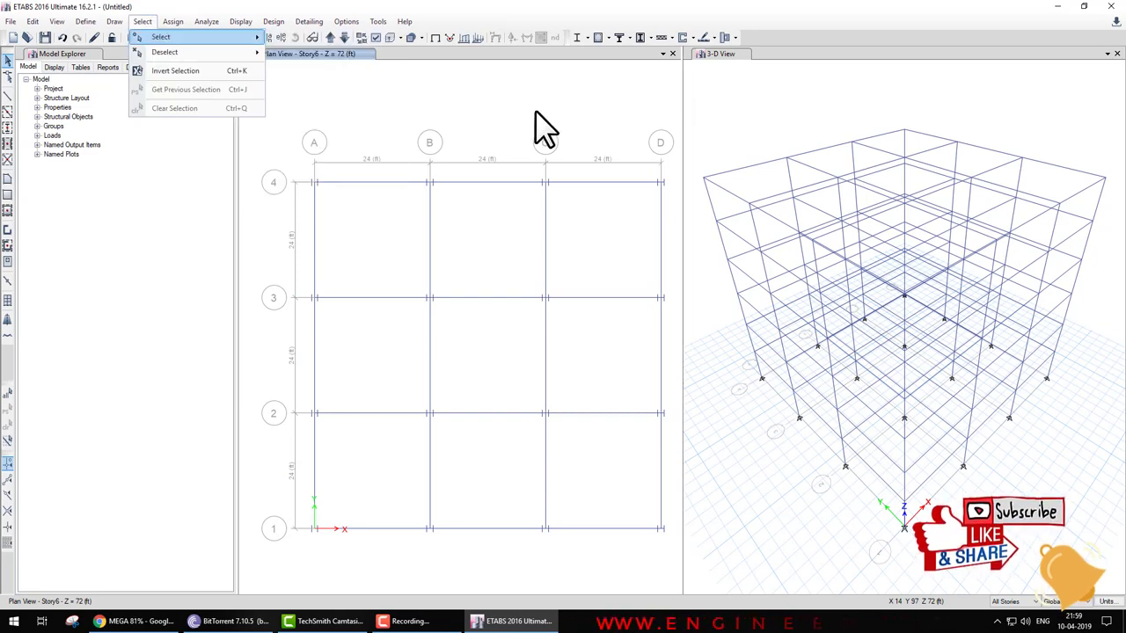
key("Escape")
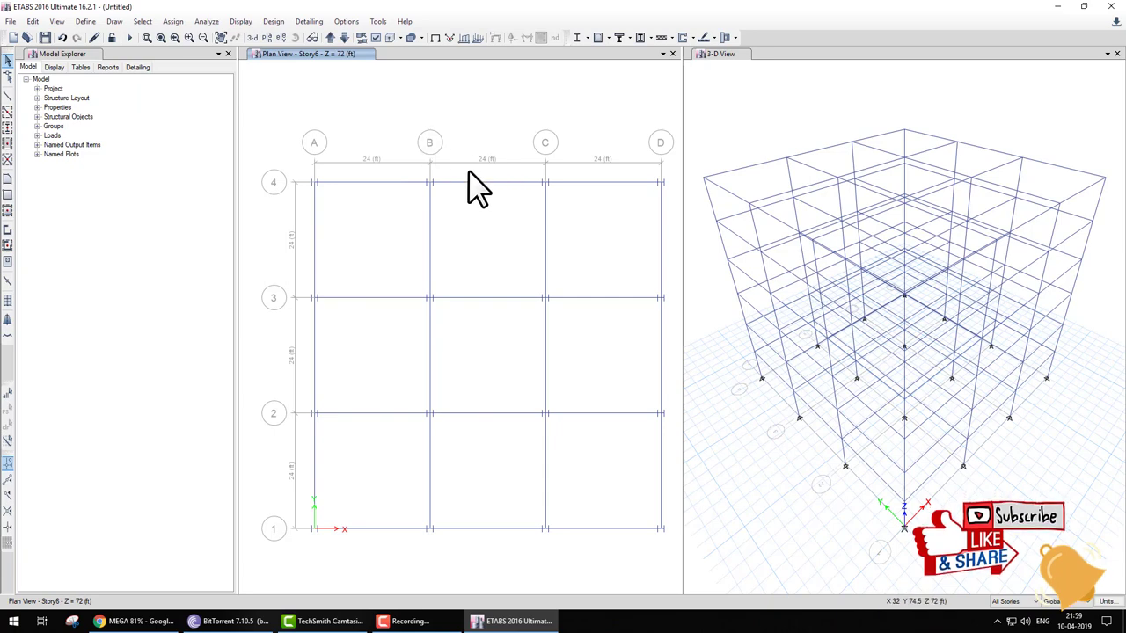
Select the four beams around bay B–C/3–4 on all stories, 24 frames in total
left_click(471, 183)
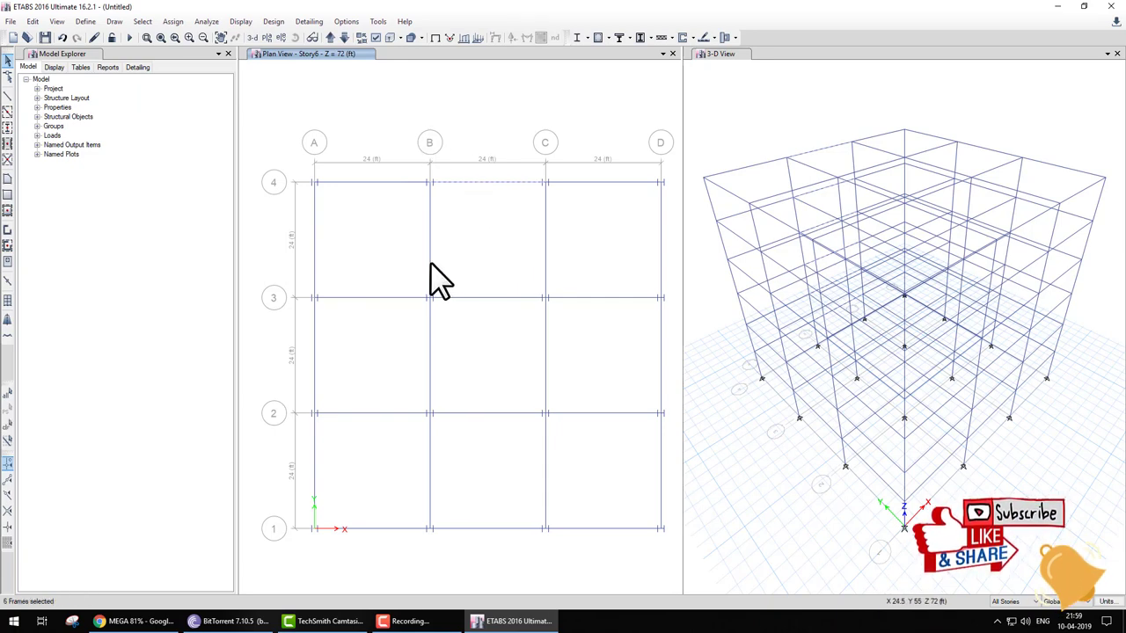
left_click(430, 262)
left_click(473, 298)
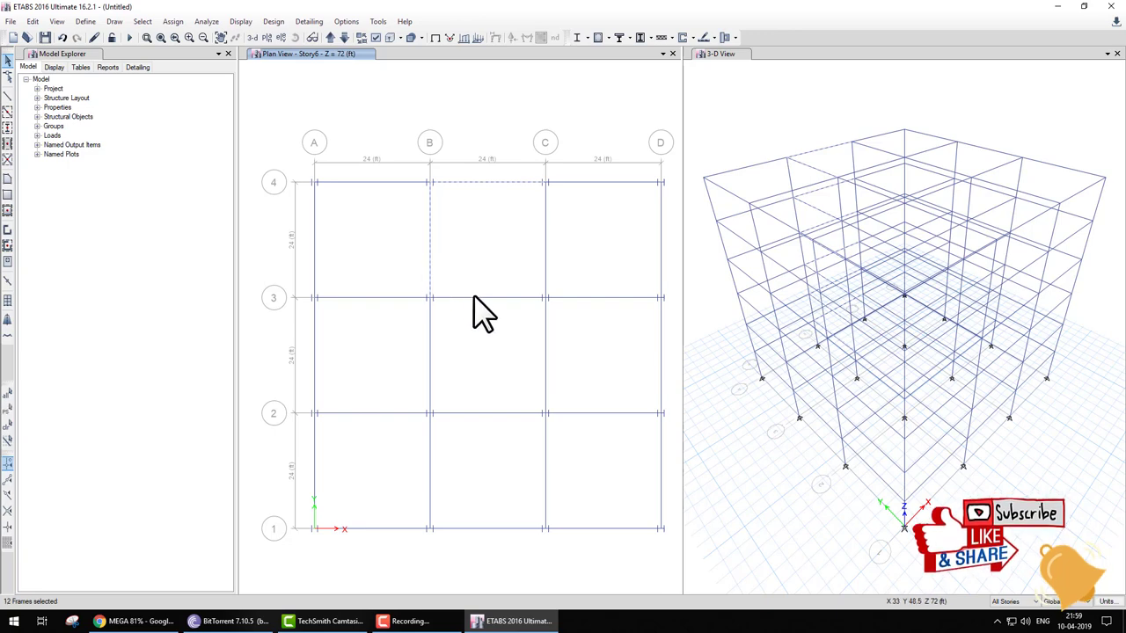
left_click(545, 255)
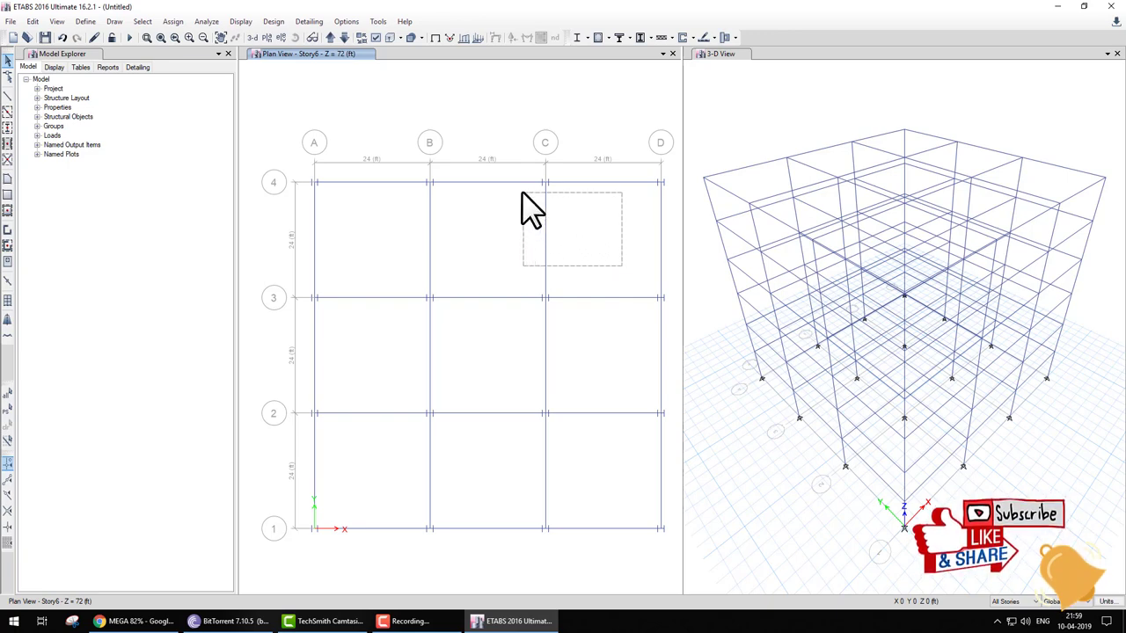
Add the joints at grid C-4 to the selection with a right-to-left crossing window
left_click_drag(532, 208, 479, 125)
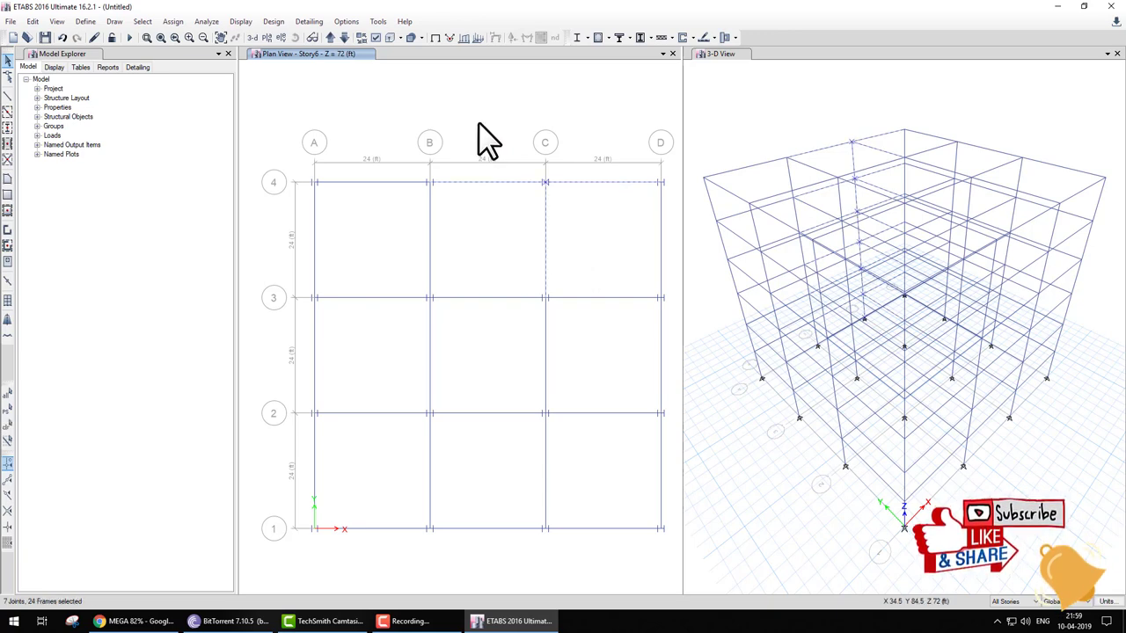
left_click_drag(629, 271, 501, 139)
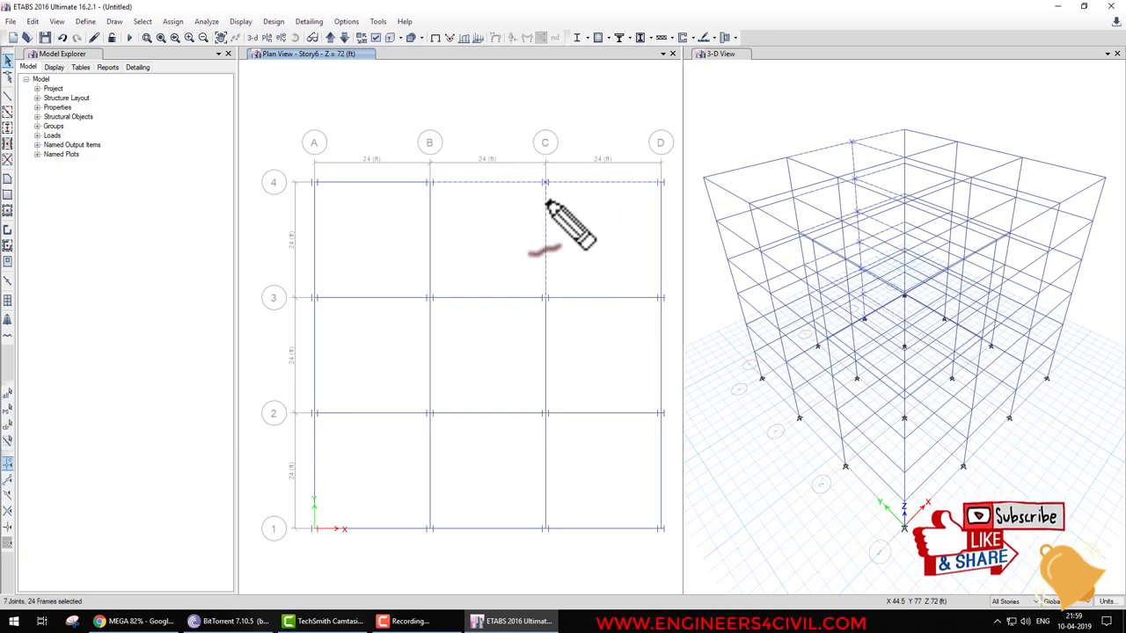
key("Escape")
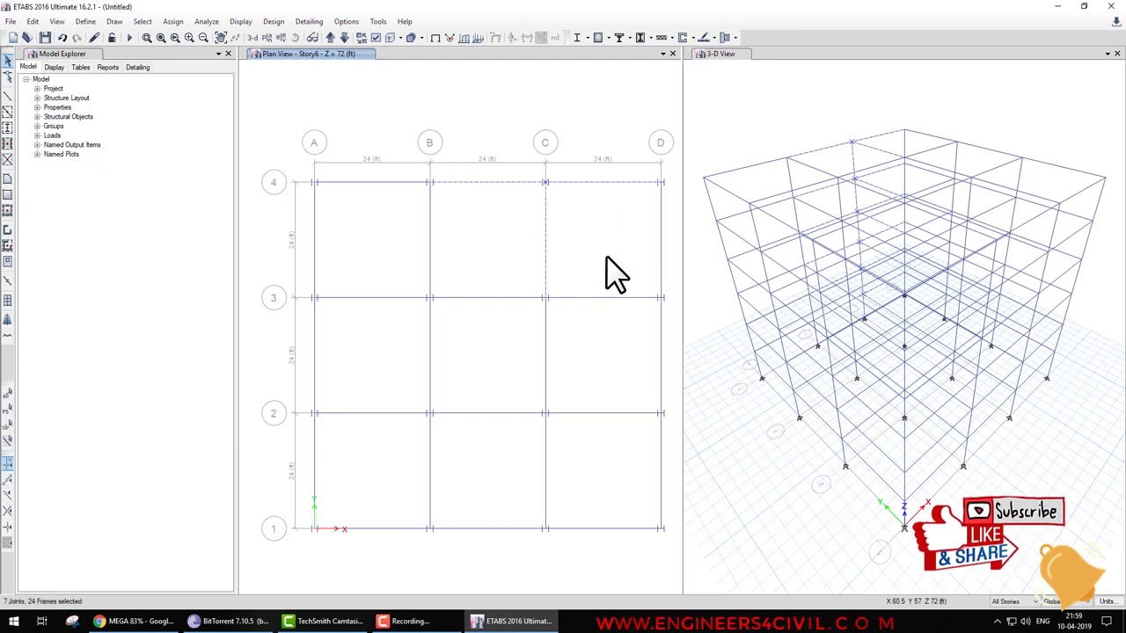
Repeat window selections around joint C-4 and the adjacent grid 4 and grid C beams
left_click_drag(608, 256, 520, 149)
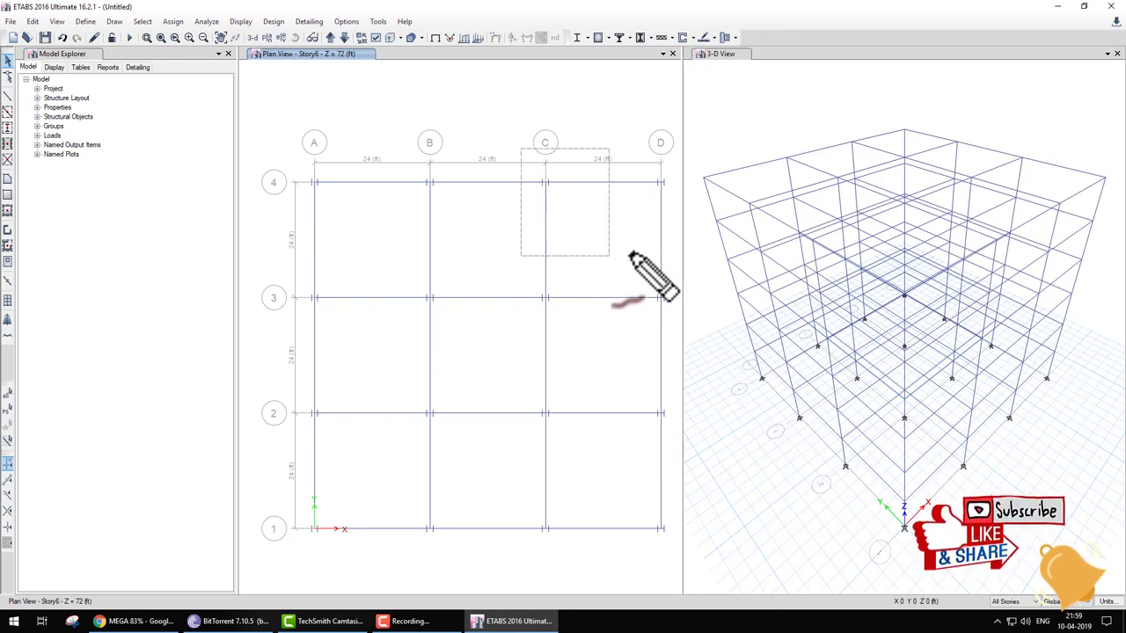
mouse_move(630, 253)
left_mouse_down()
mouse_move(632, 269)
mouse_move(520, 152)
mouse_move(546, 157)
mouse_move(605, 257)
mouse_move(606, 176)
mouse_move(522, 150)
left_mouse_up()
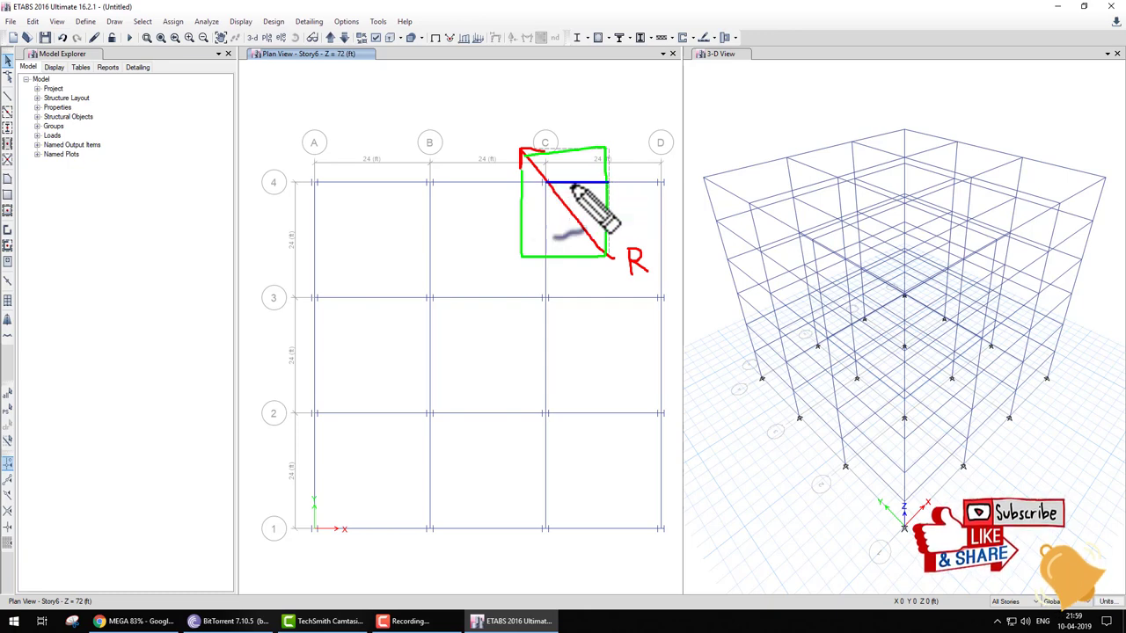
mouse_move(606, 182)
left_mouse_down()
mouse_move(521, 183)
mouse_move(548, 260)
left_mouse_up()
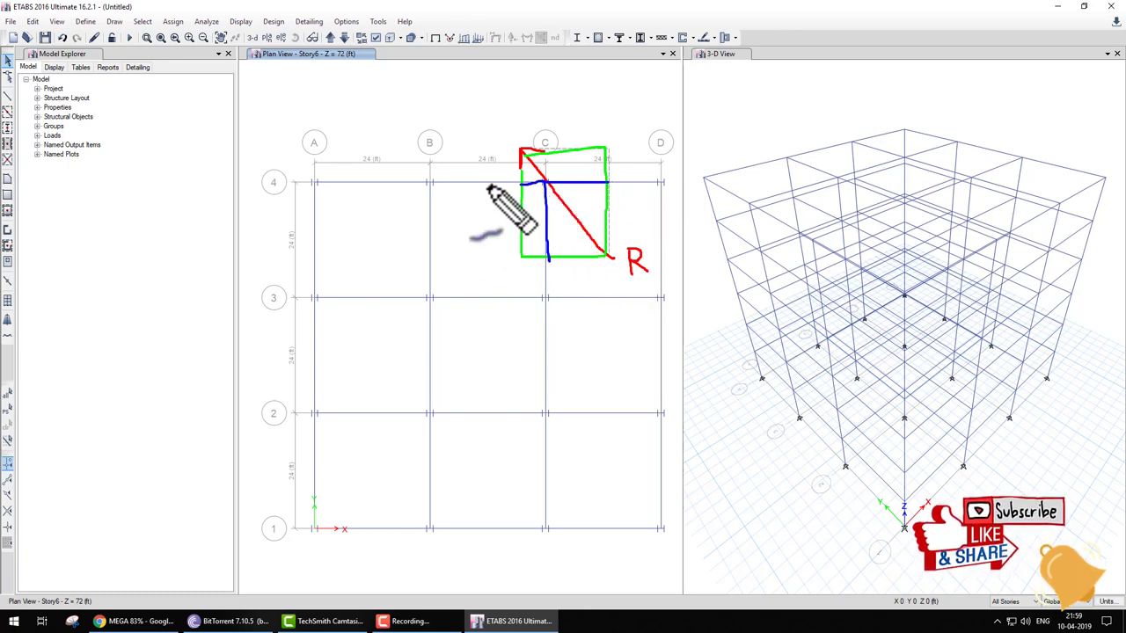
left_click_drag(543, 183, 436, 183)
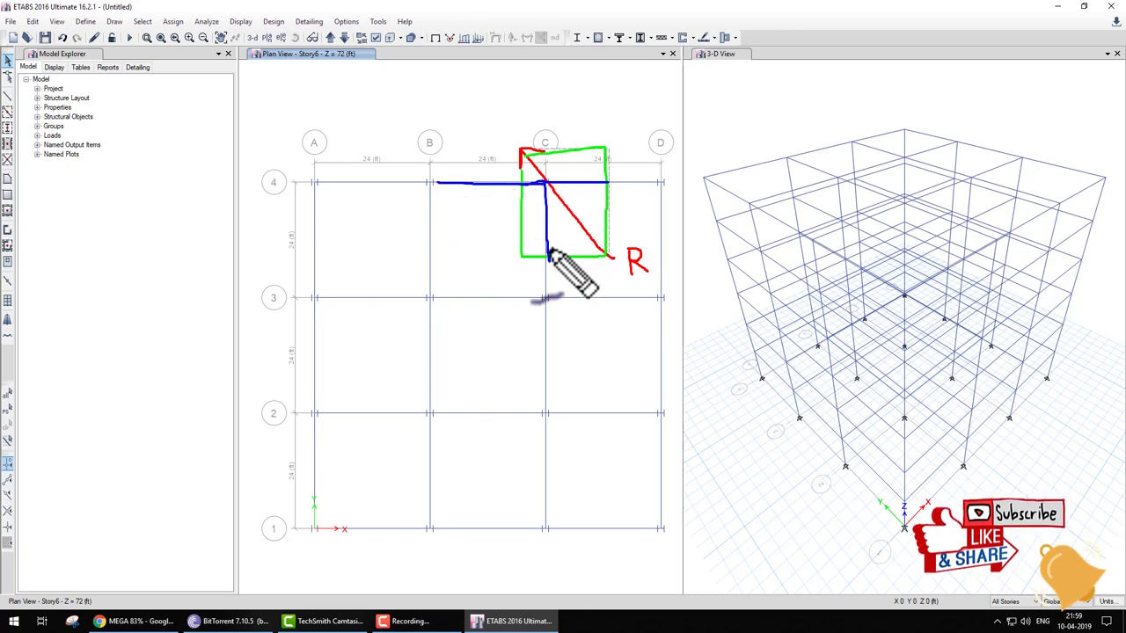
left_click_drag(547, 260, 546, 295)
left_click_drag(545, 178, 651, 183)
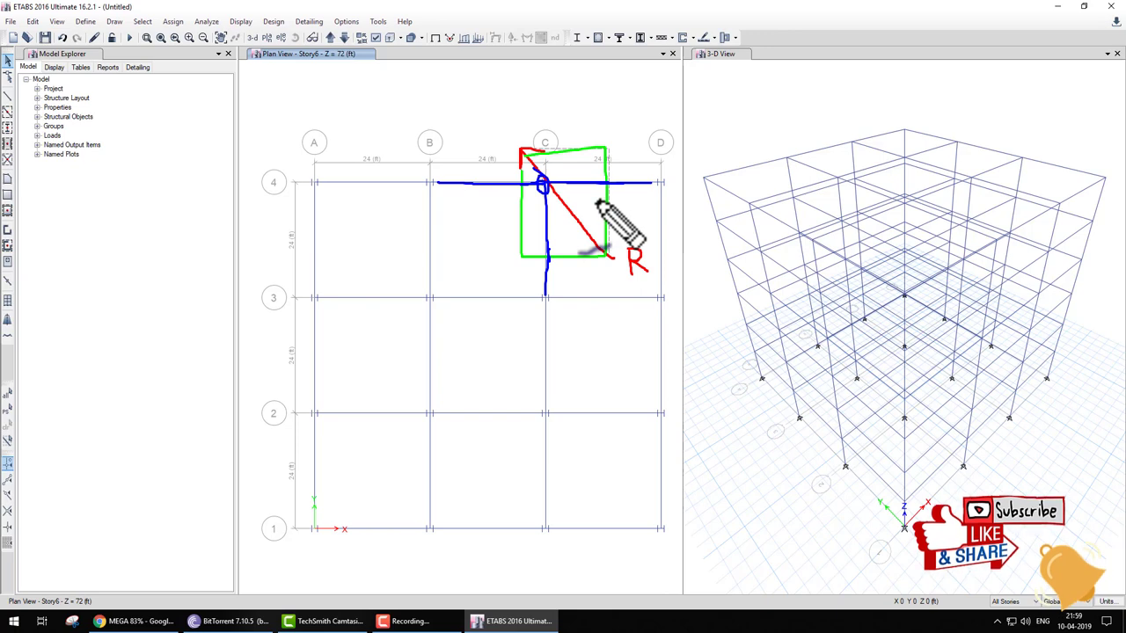
Clear the selection with Ctrl+Q and try window selections around grids B–D/3–4
key("ctrl+q")
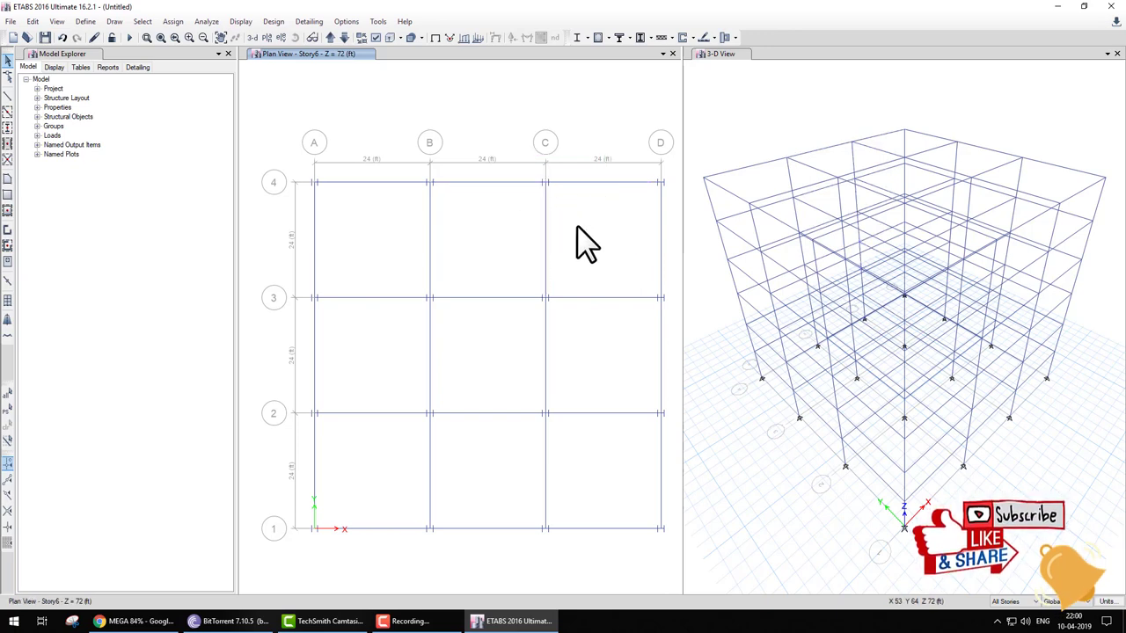
left_click_drag(631, 263, 522, 160)
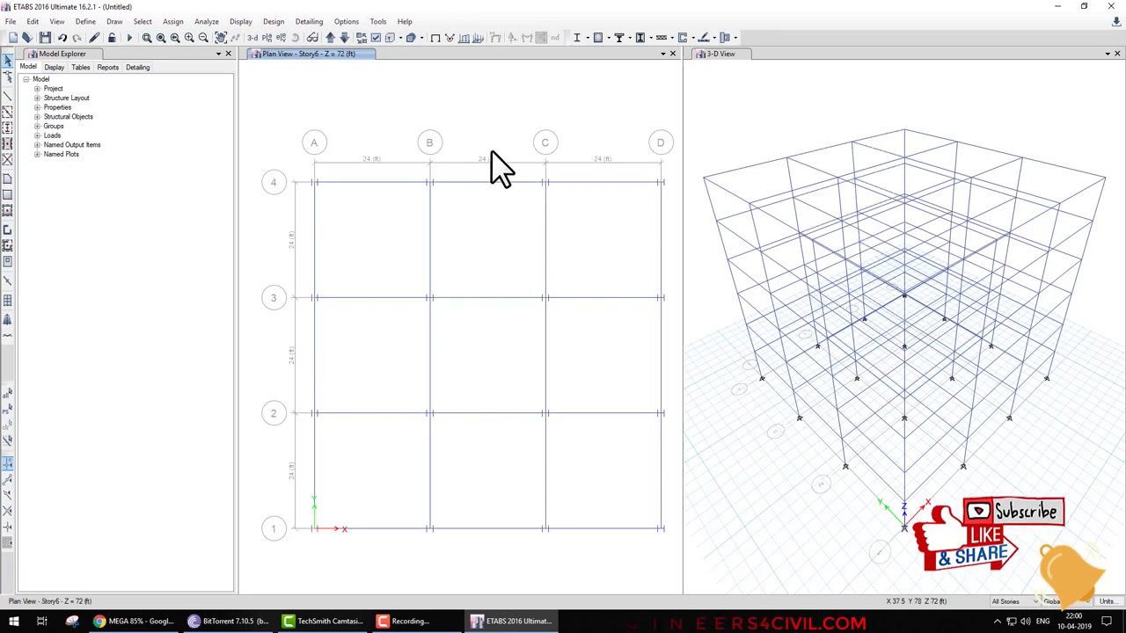
left_click_drag(470, 117, 584, 225)
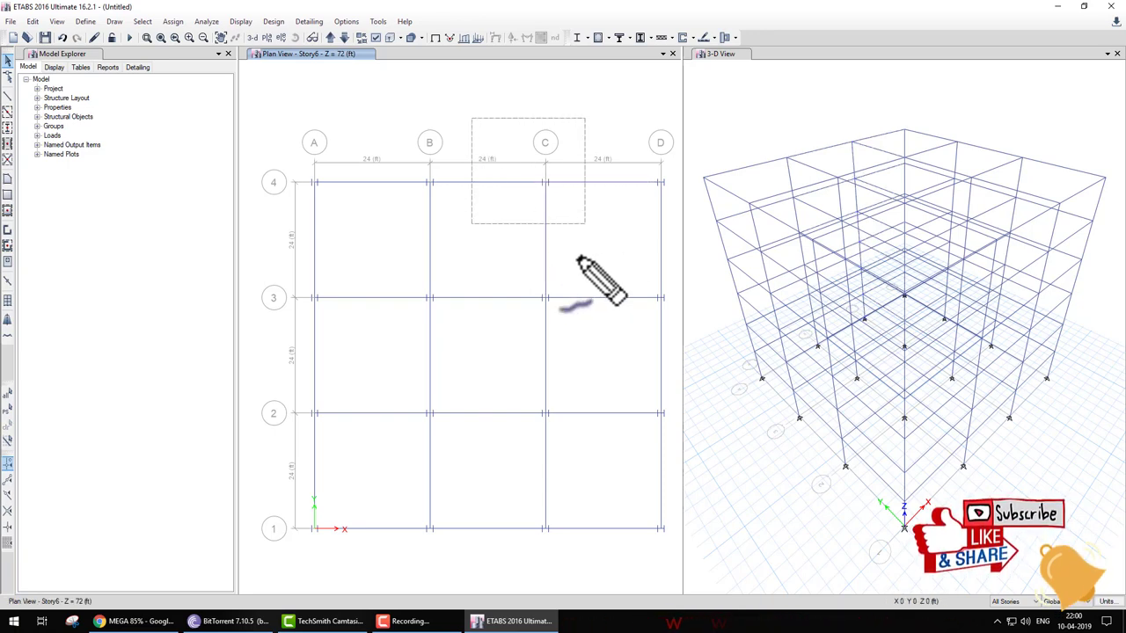
left_click_drag(452, 106, 466, 107)
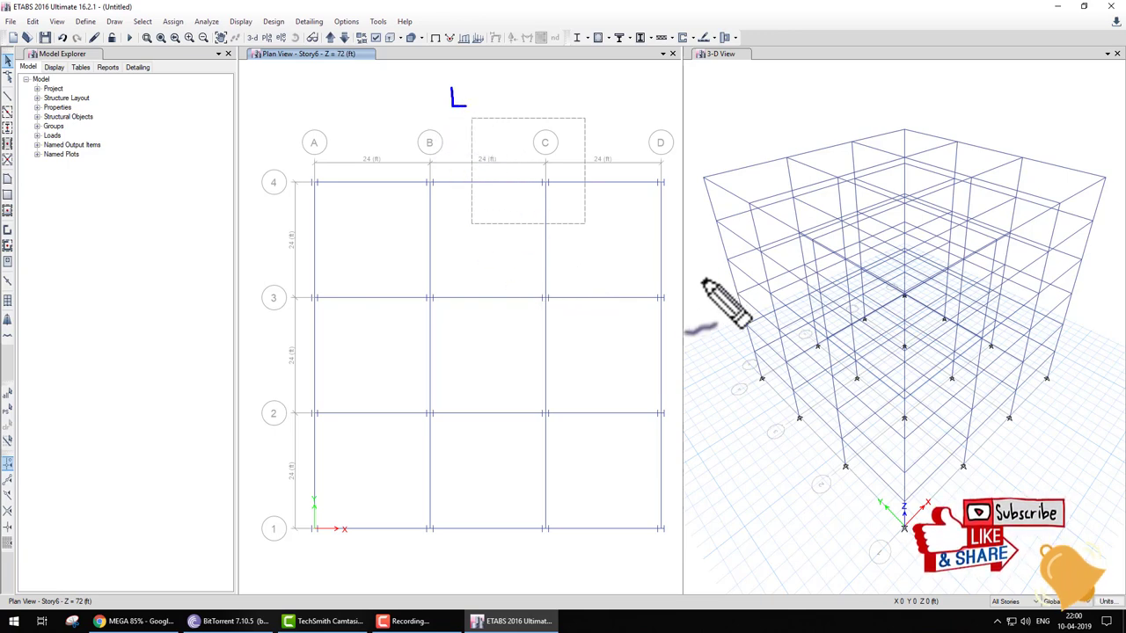
mouse_move(620, 206)
left_mouse_down()
mouse_move(619, 242)
mouse_move(621, 225)
mouse_move(637, 244)
left_mouse_up()
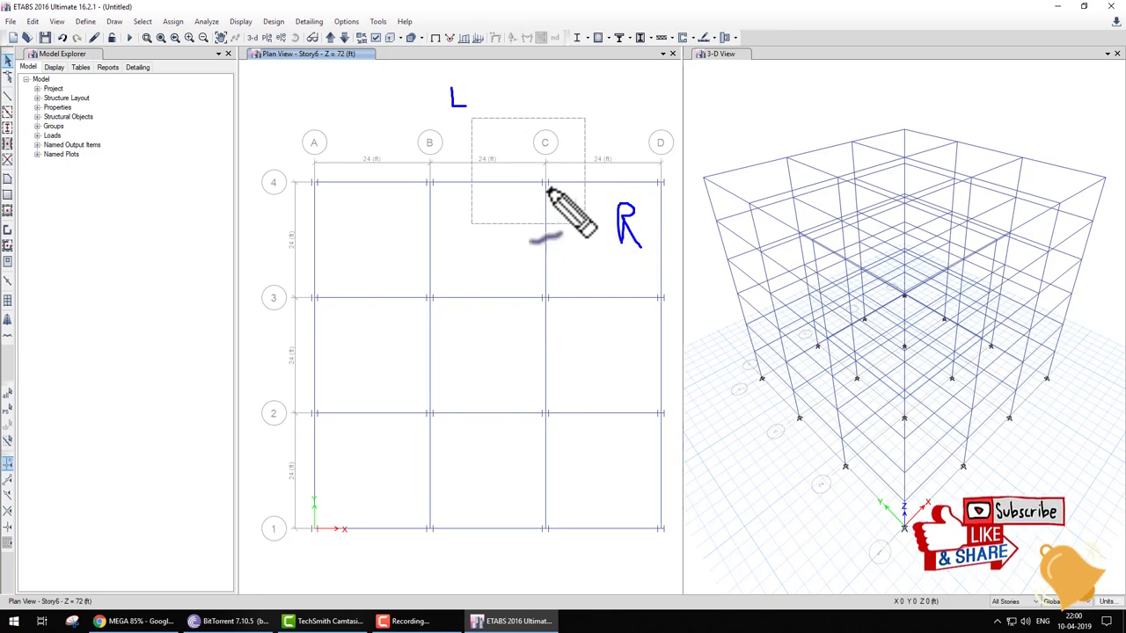
mouse_move(473, 183)
left_mouse_down()
mouse_move(543, 183)
mouse_move(546, 218)
mouse_move(583, 184)
mouse_move(542, 186)
mouse_move(563, 201)
left_mouse_up()
key("Escape")
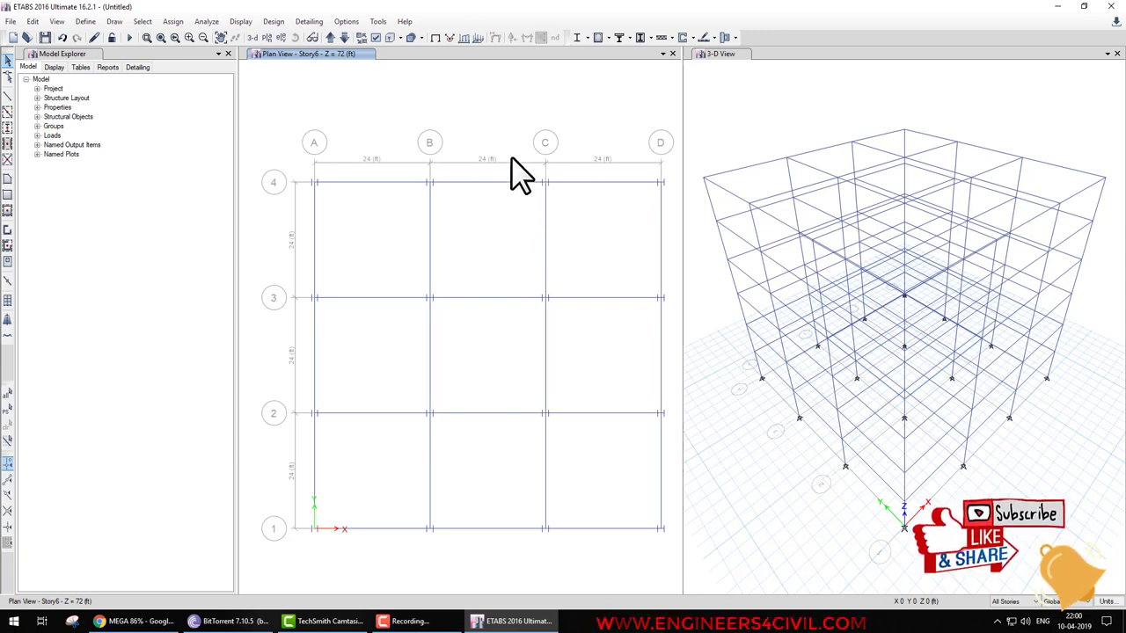
Select the column and joints at C-4, then window-select the frames in the upper bays
left_click_drag(481, 92, 588, 245)
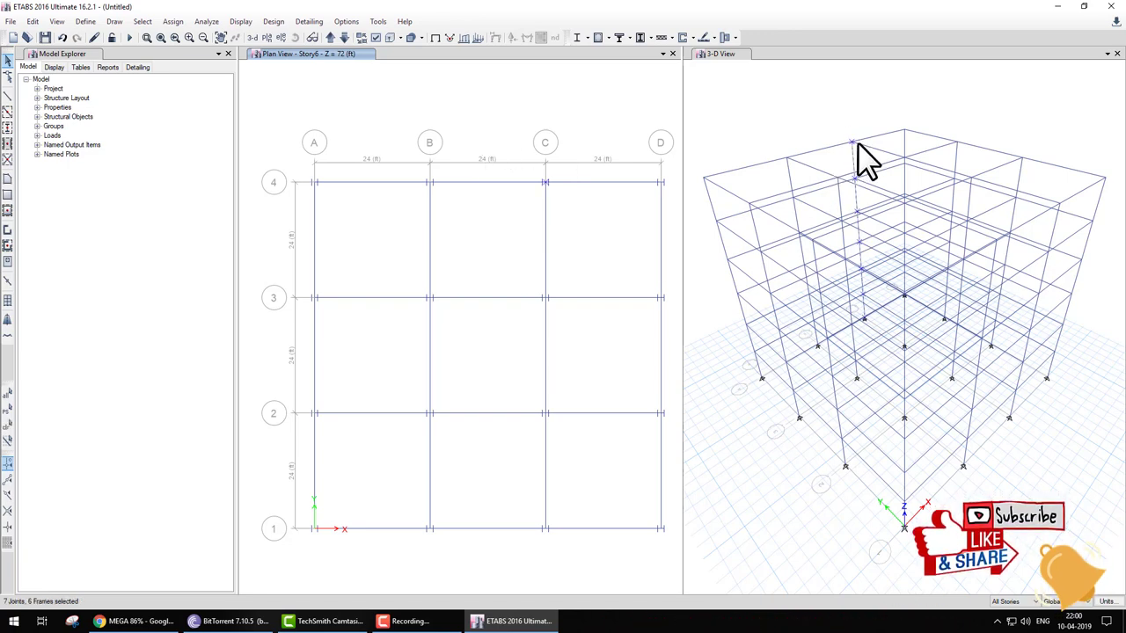
mouse_move(851, 142)
left_mouse_down()
mouse_move(885, 284)
mouse_move(872, 324)
left_mouse_up()
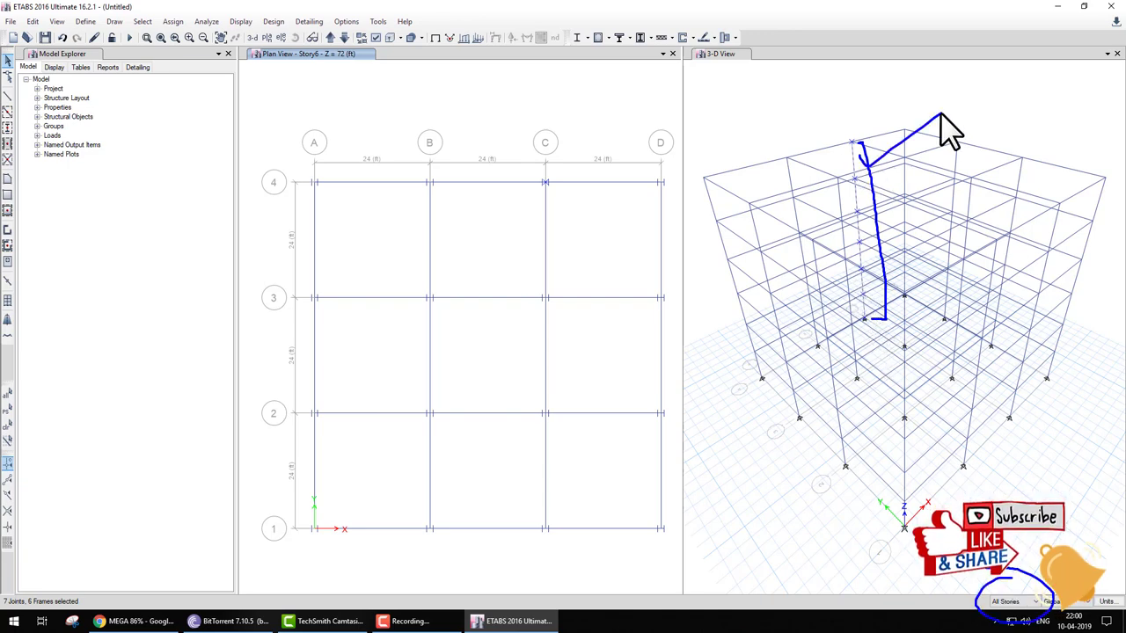
key("Escape")
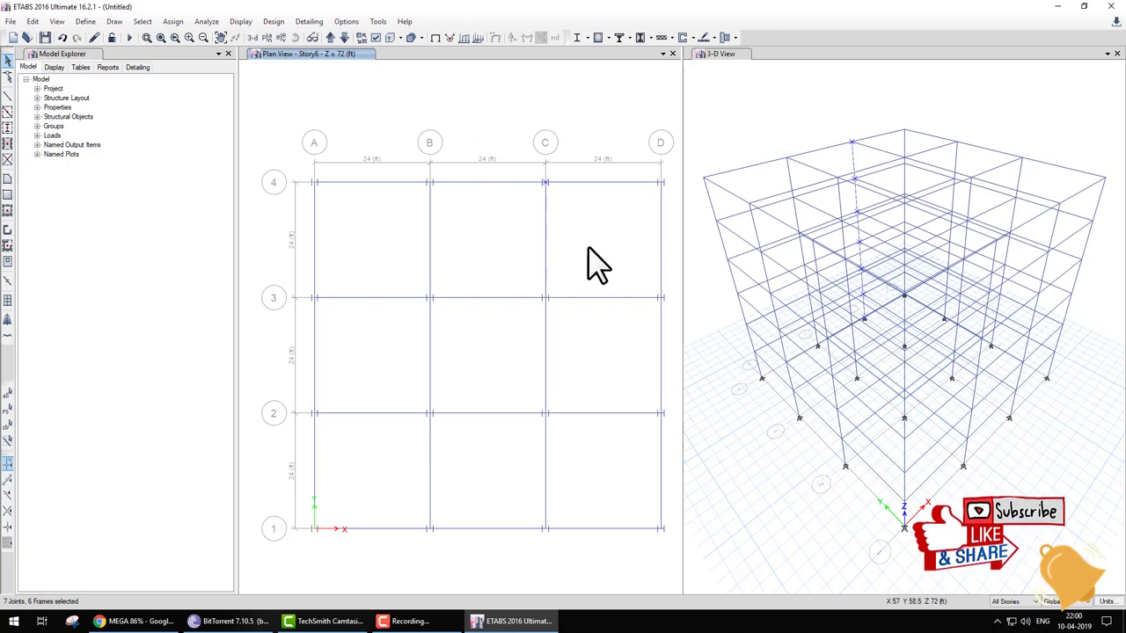
left_click_drag(620, 256, 455, 156)
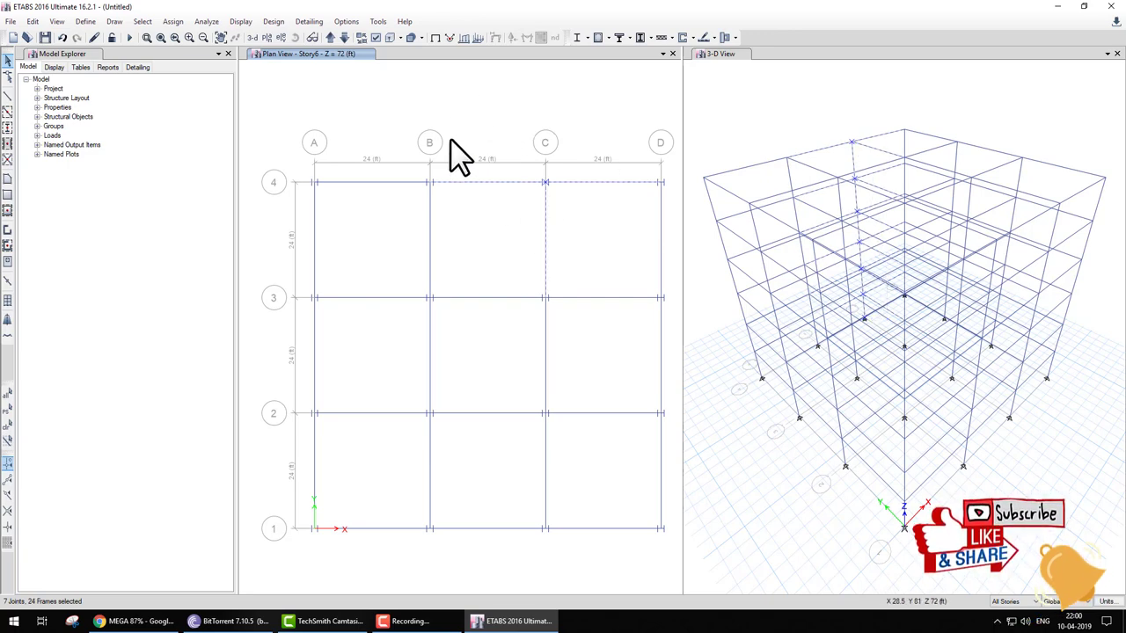
mouse_move(454, 113)
left_mouse_down()
mouse_move(615, 272)
mouse_move(632, 276)
left_mouse_up()
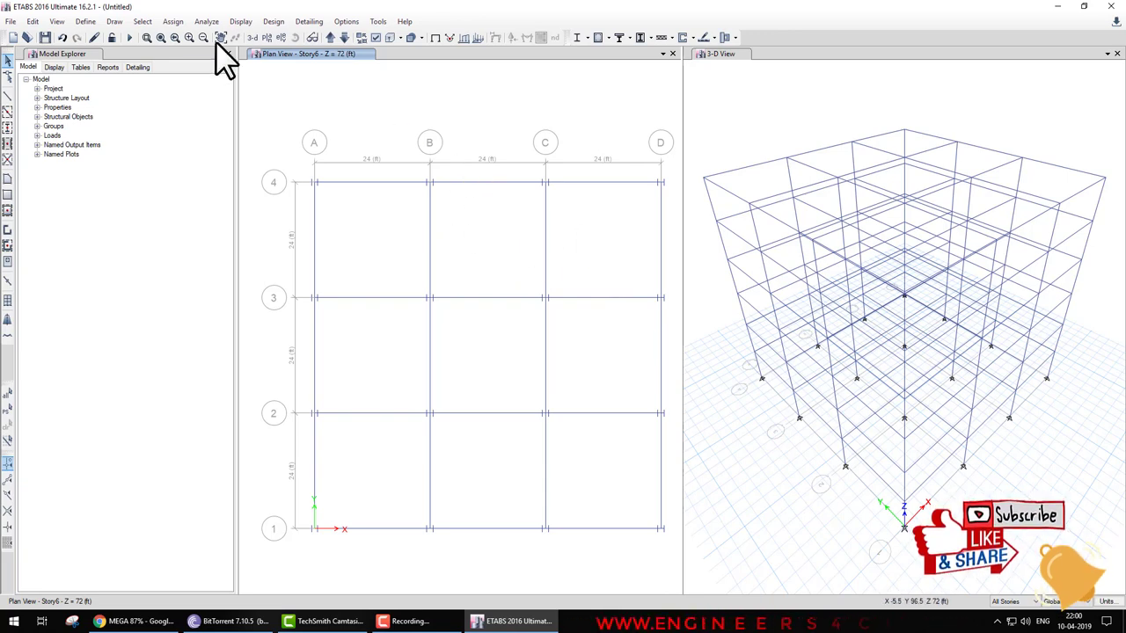
Draw a five-corner Poly selection around the upper-left bays between grids 3 and 4
left_click(142, 19)
mouse_move(161, 37)
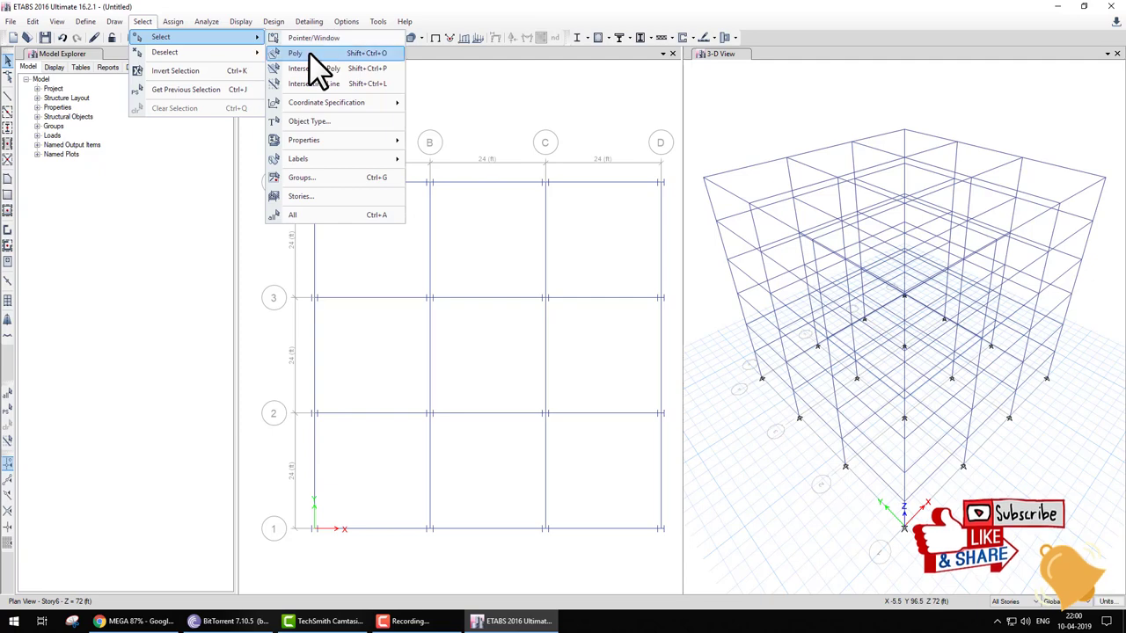
left_click(308, 52)
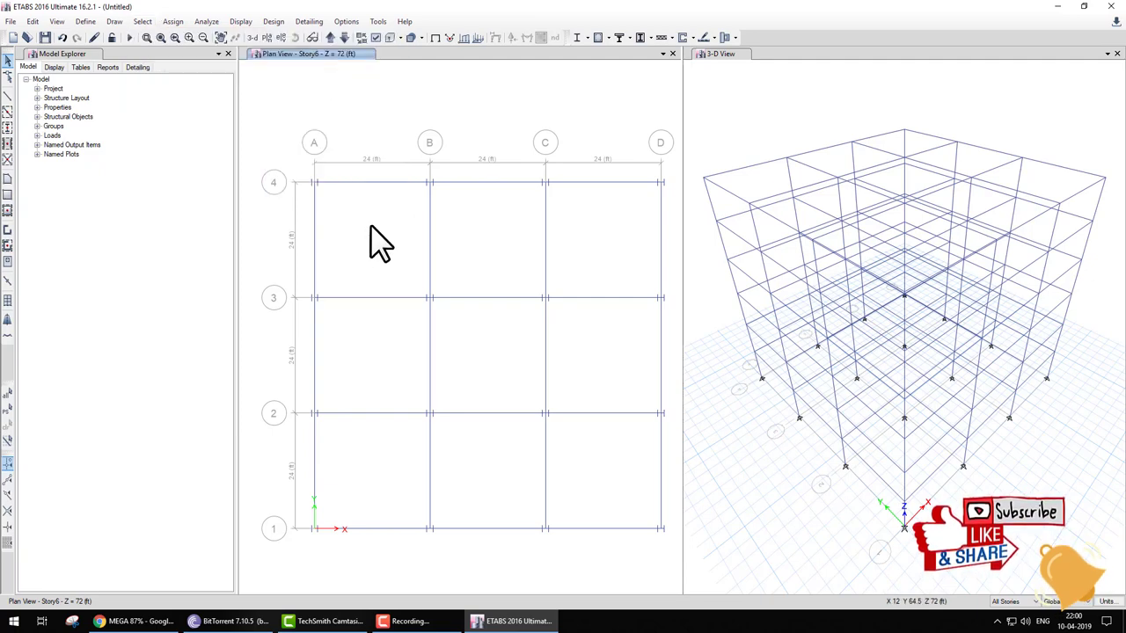
left_click(357, 220)
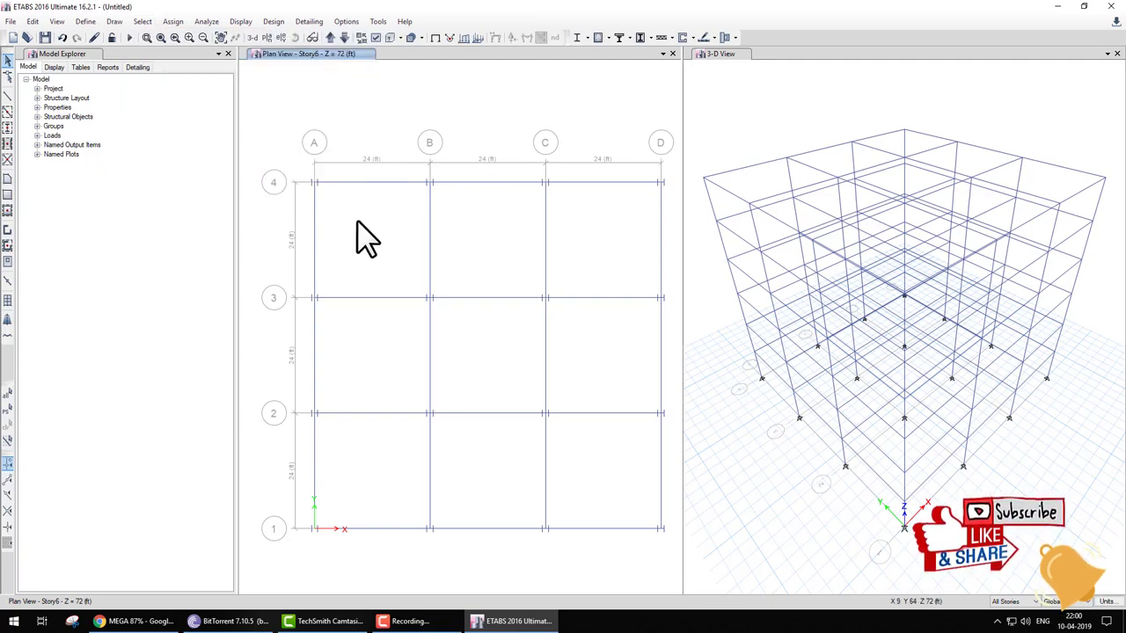
left_click(377, 107)
left_click(561, 158)
left_click(554, 288)
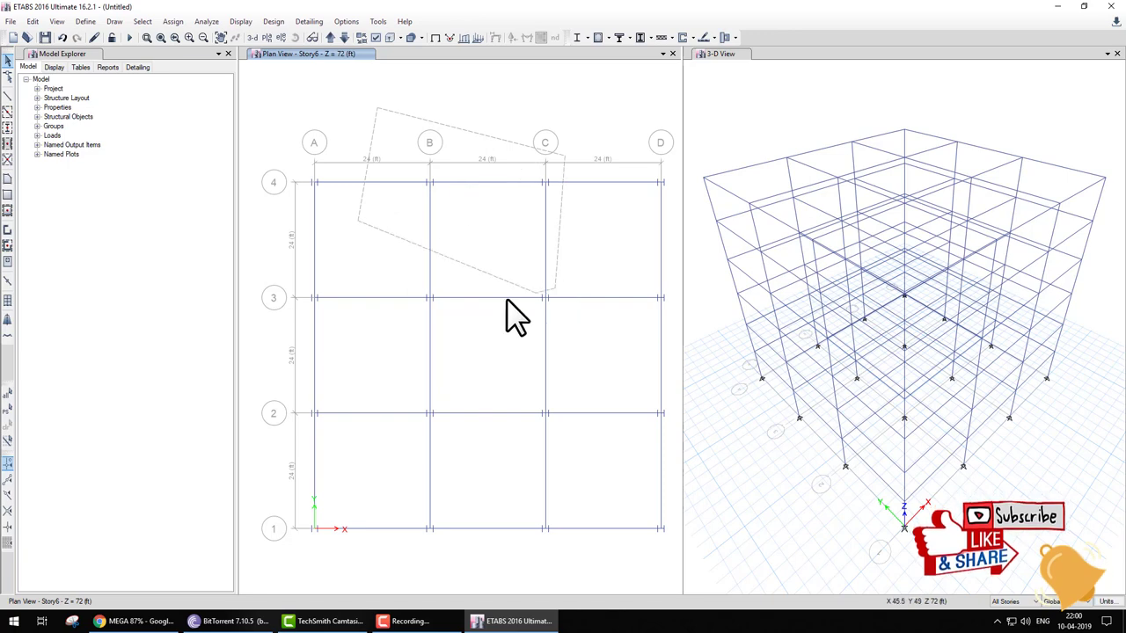
left_click(400, 333)
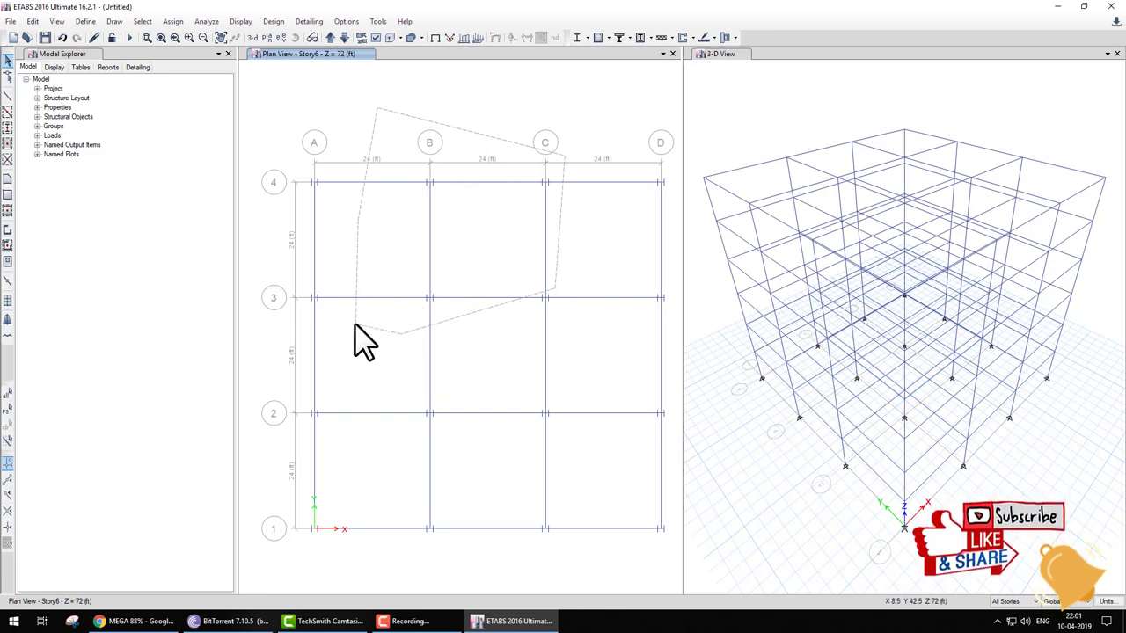
key("Return")
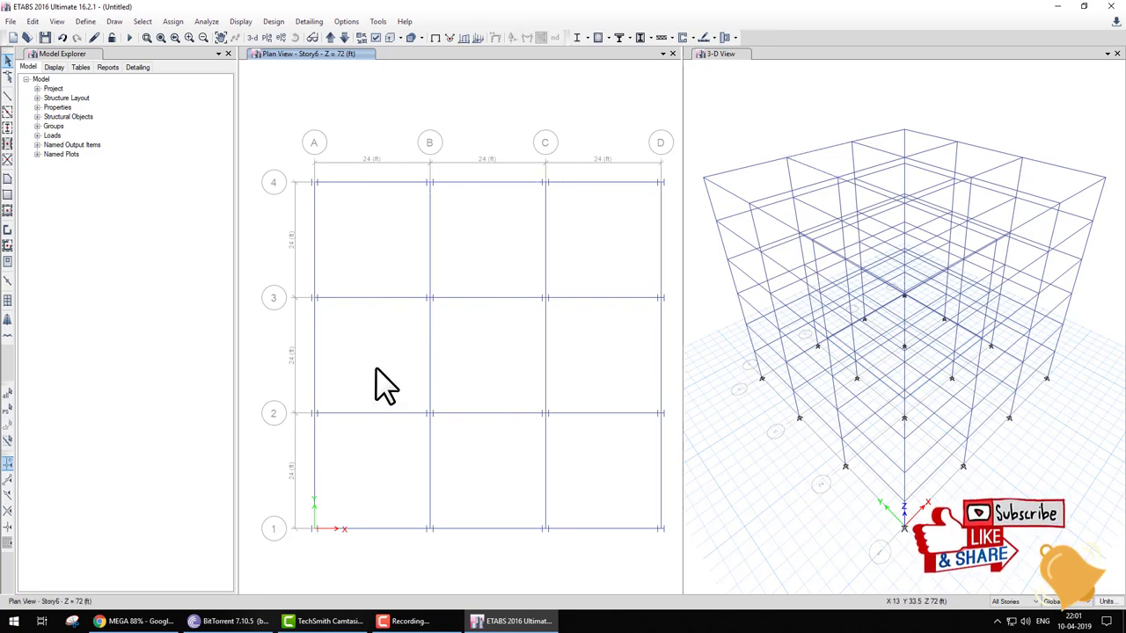
left_click(162, 24)
mouse_move(161, 37)
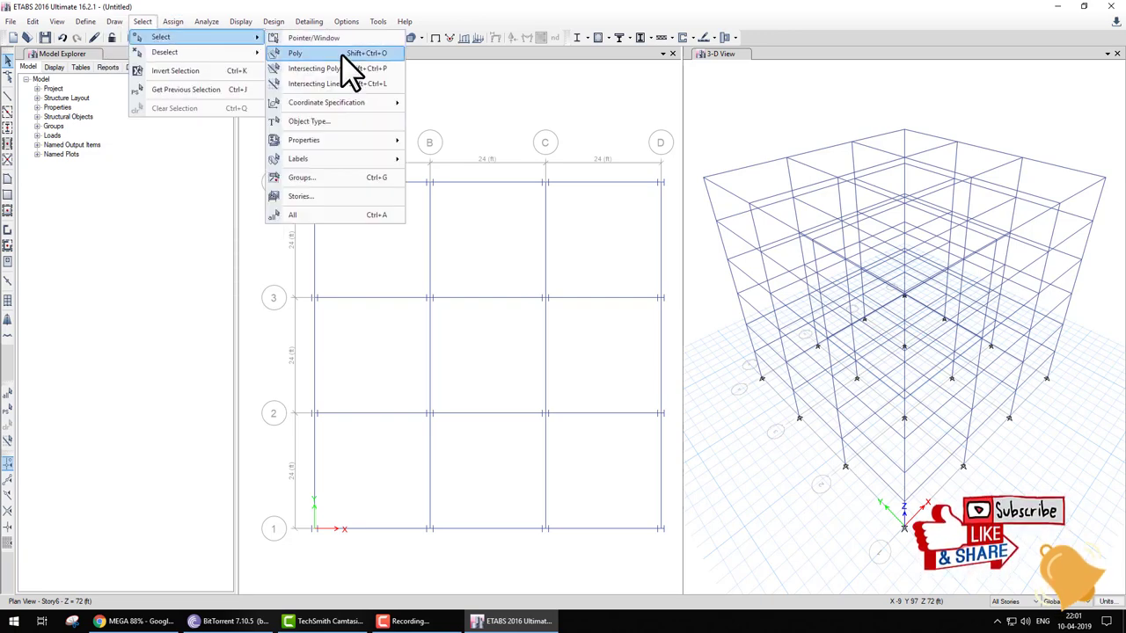
Poly-select the Story6 beams B–C on grid 4 and C between 3–4 with a four-corner polygon
left_click(343, 56)
left_click(360, 130)
left_click(354, 248)
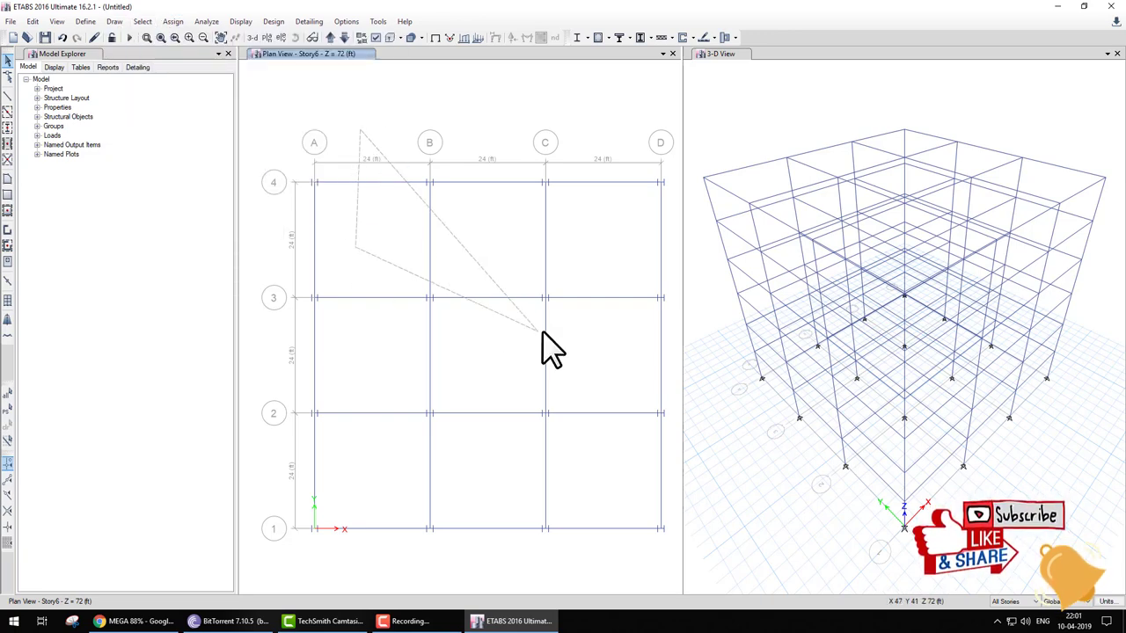
left_click(543, 331)
left_click(614, 211)
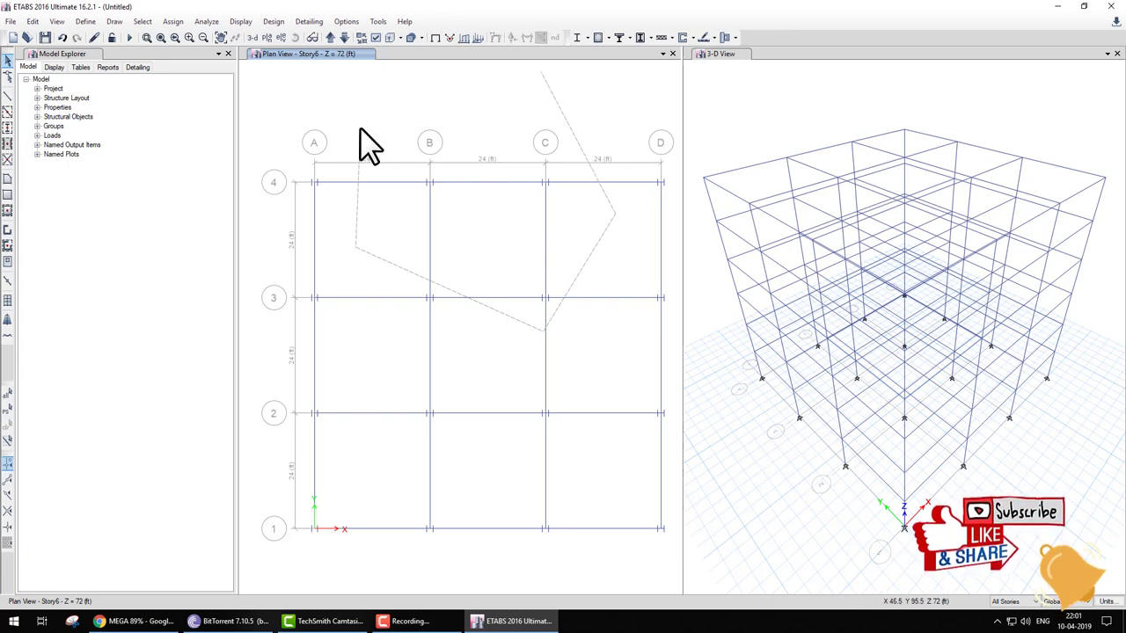
mouse_move(360, 129)
left_mouse_down()
mouse_move(512, 80)
mouse_move(589, 153)
mouse_move(618, 219)
mouse_move(553, 324)
mouse_move(379, 261)
mouse_move(356, 117)
left_mouse_up()
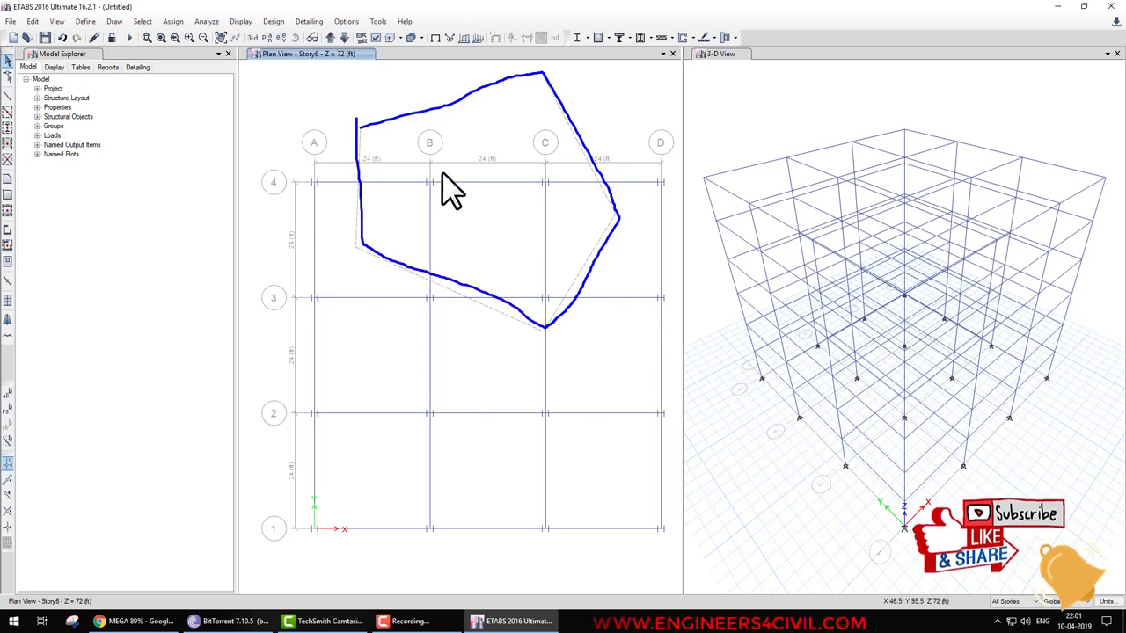
mouse_move(431, 181)
left_mouse_down()
mouse_move(546, 182)
mouse_move(546, 236)
left_mouse_up()
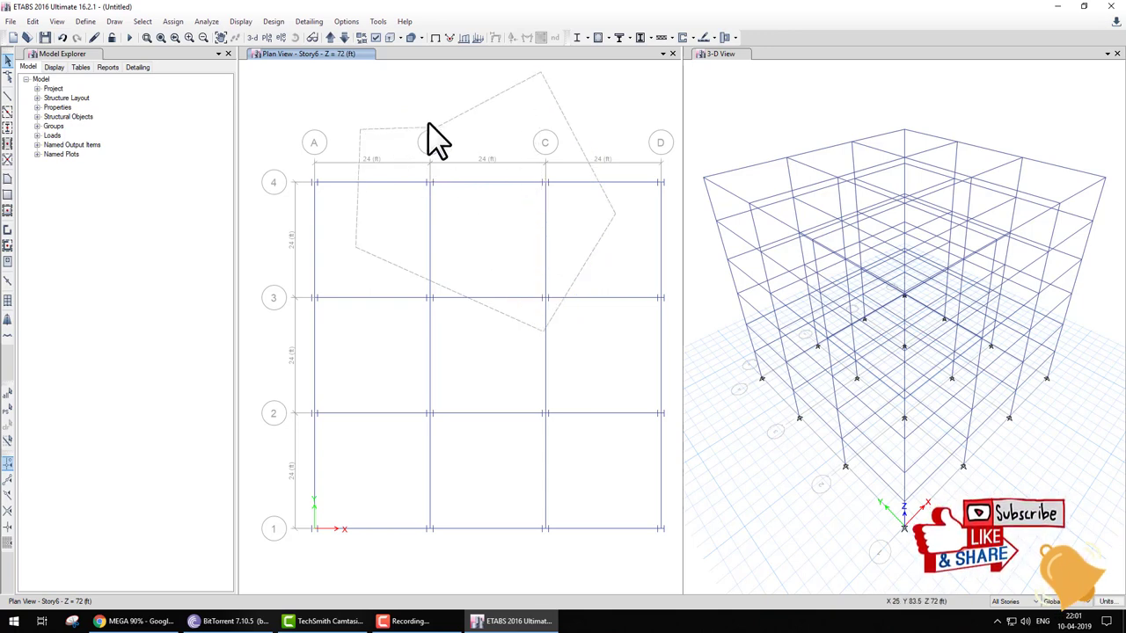
key("Return")
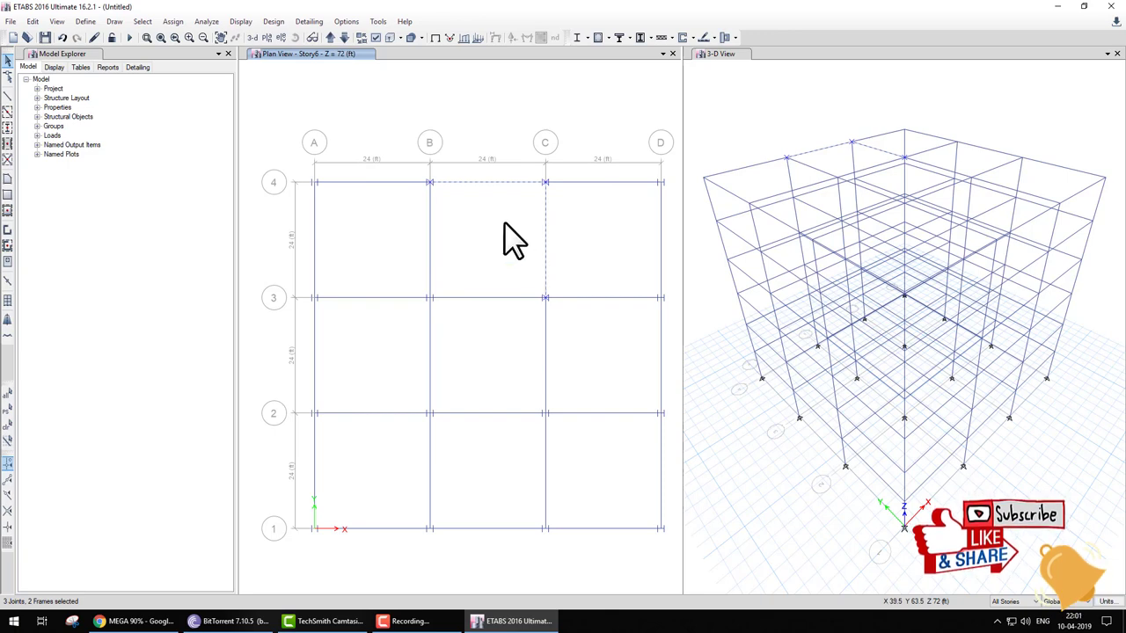
left_click_drag(429, 189, 510, 193)
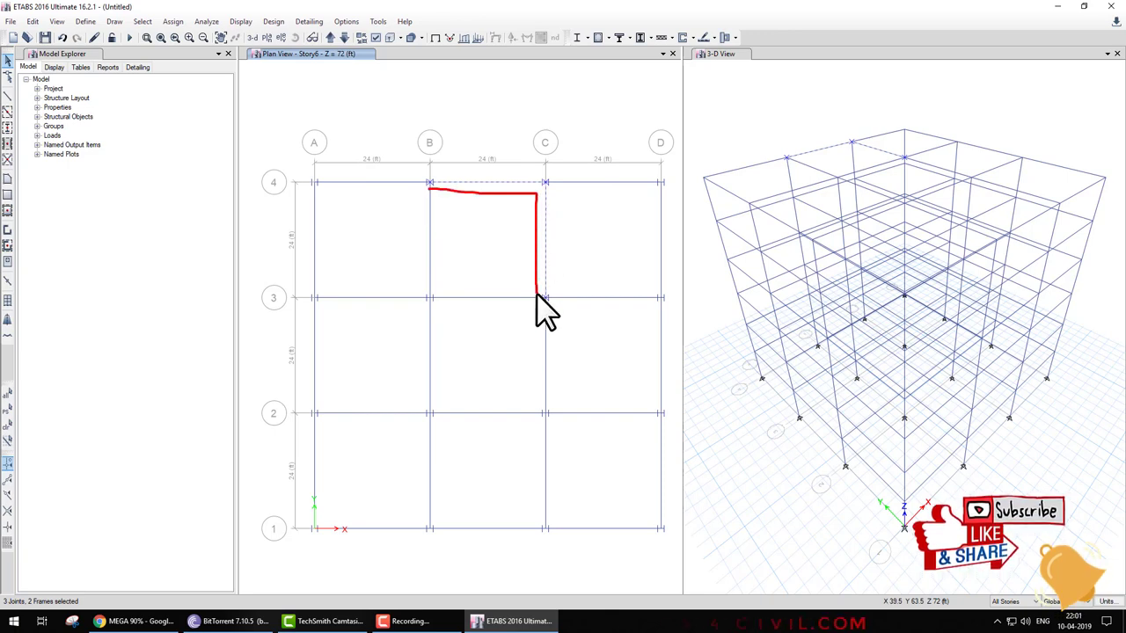
left_click(143, 21)
mouse_move(193, 37)
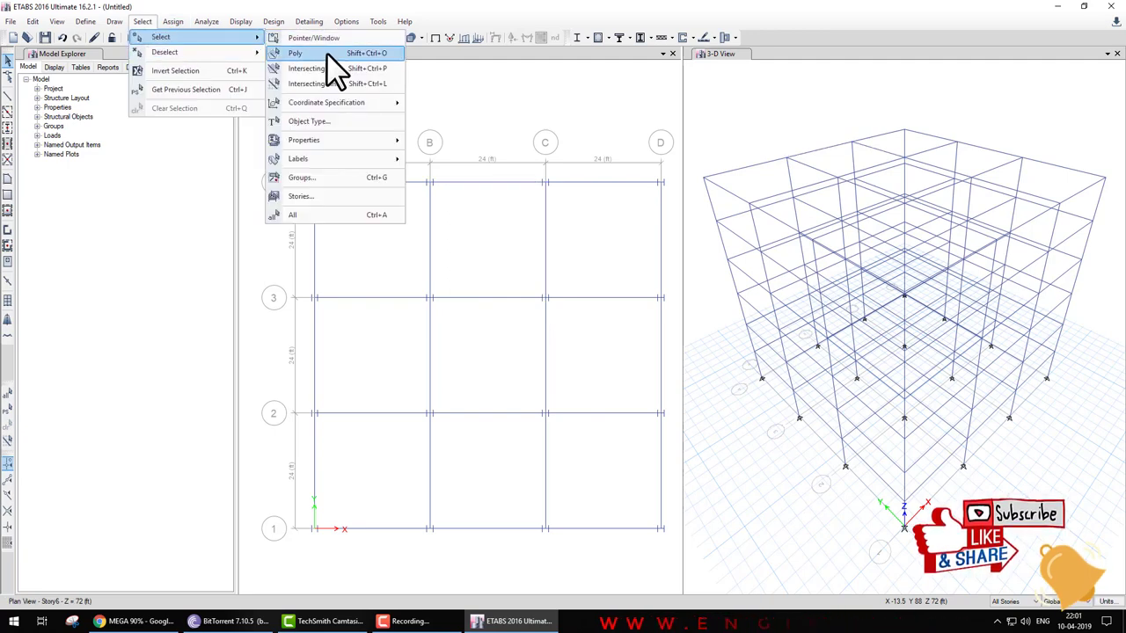
Try a Poly selection above grids A–C, then dismiss the 'Illegal poly' warning
left_click(327, 54)
left_click(350, 111)
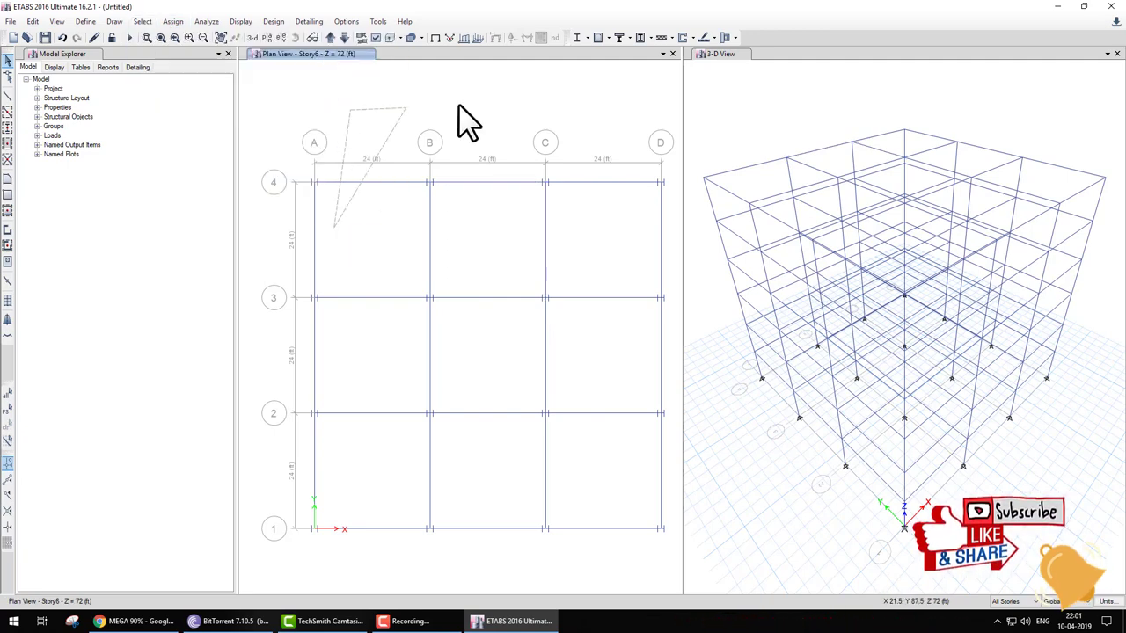
left_click(575, 116)
left_click(584, 283)
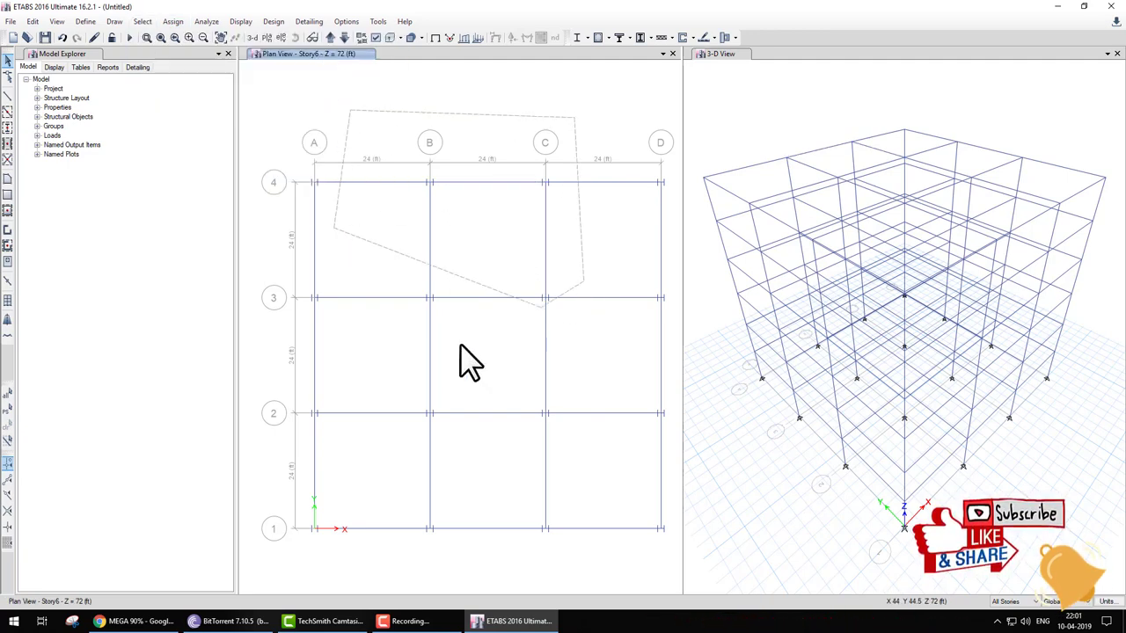
double_click(362, 362)
left_click(651, 353)
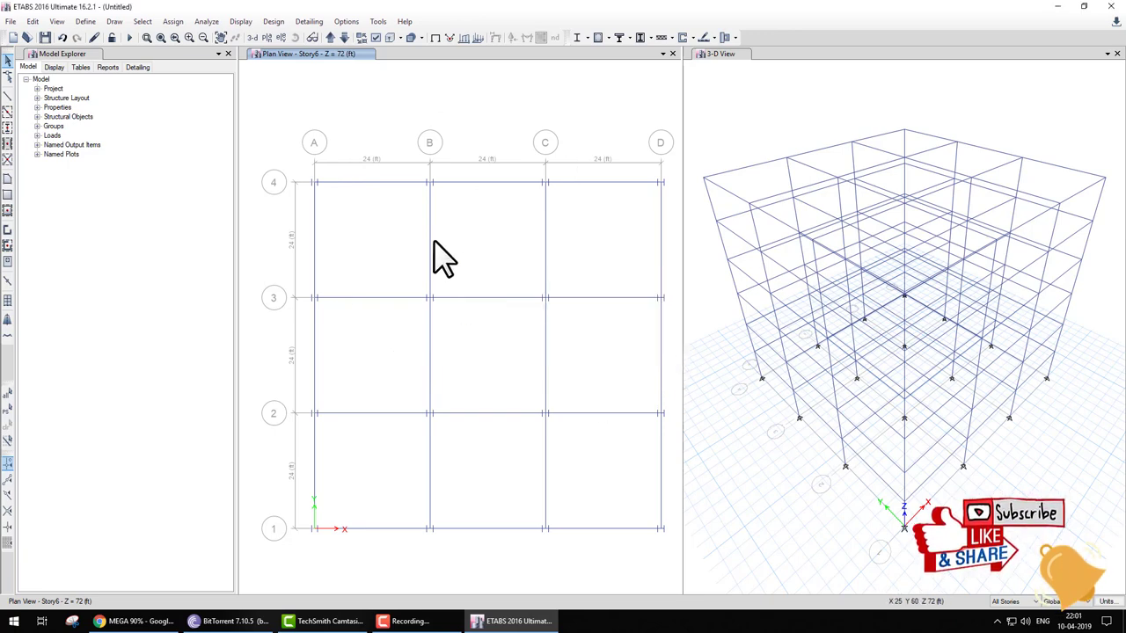
left_click(143, 21)
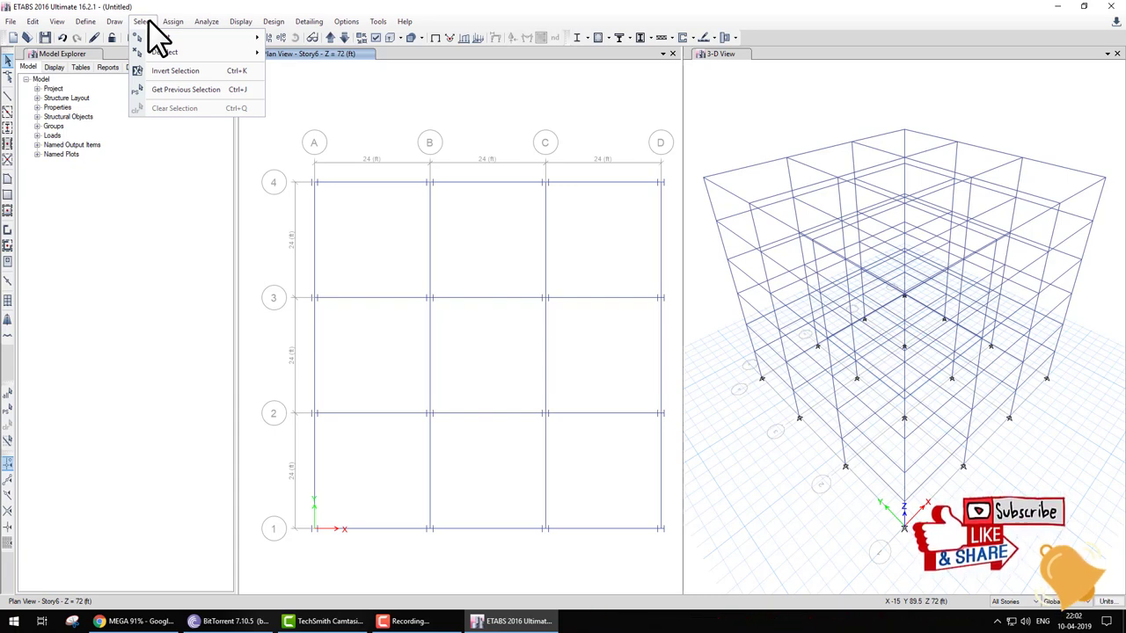
mouse_move(161, 36)
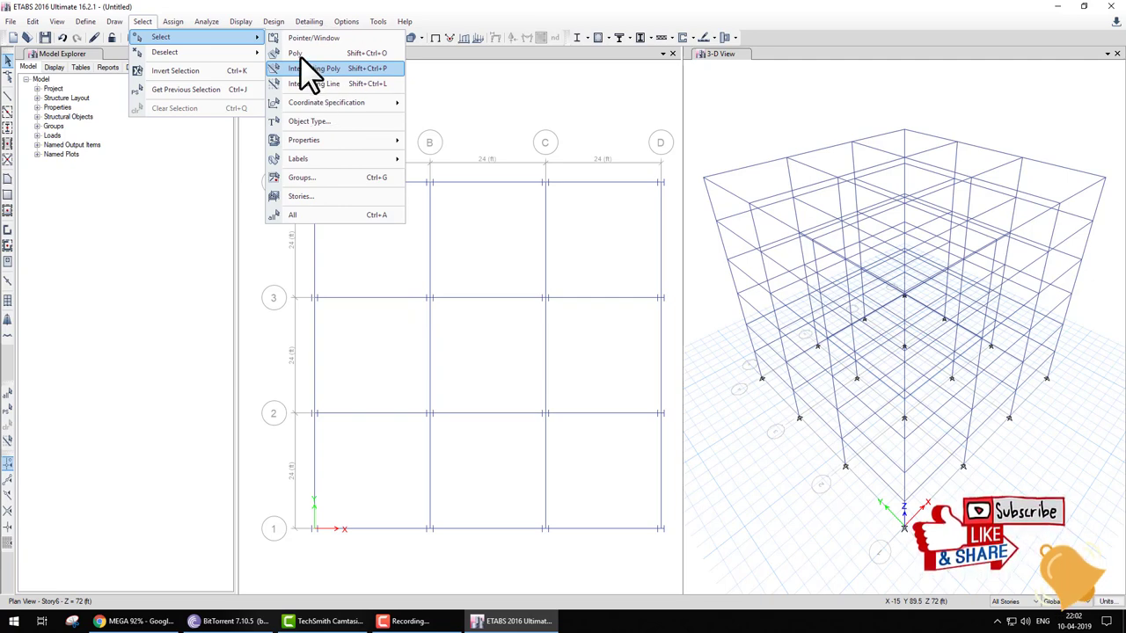
Choose Intersecting Poly and click four corners for a first intersecting polygon
left_click_drag(306, 54, 329, 56)
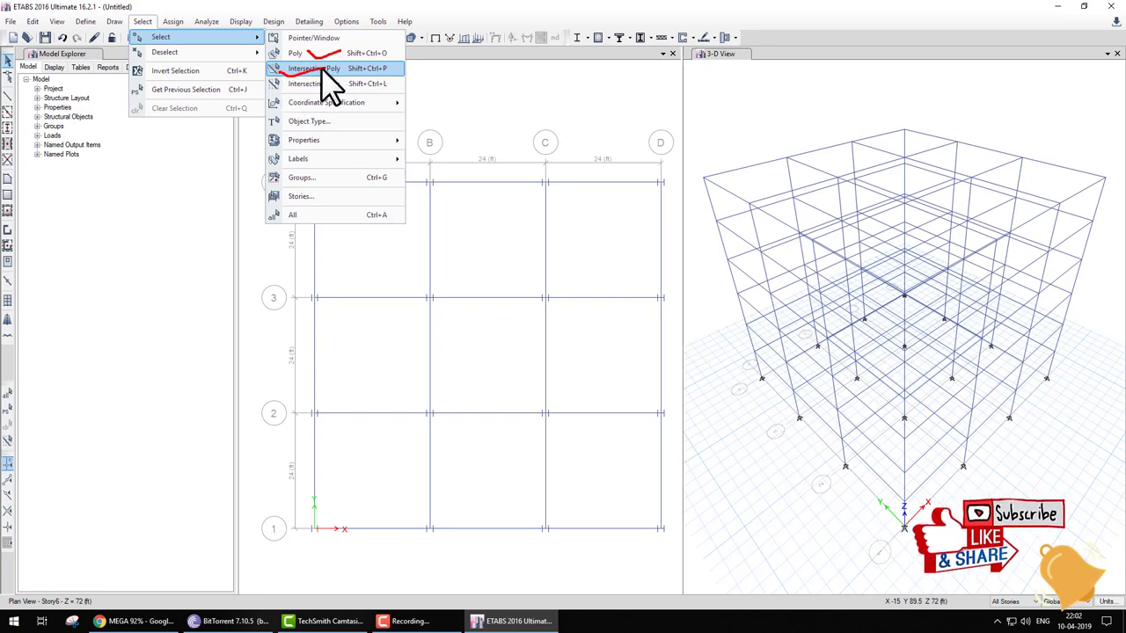
left_click(322, 69)
left_click(150, 21)
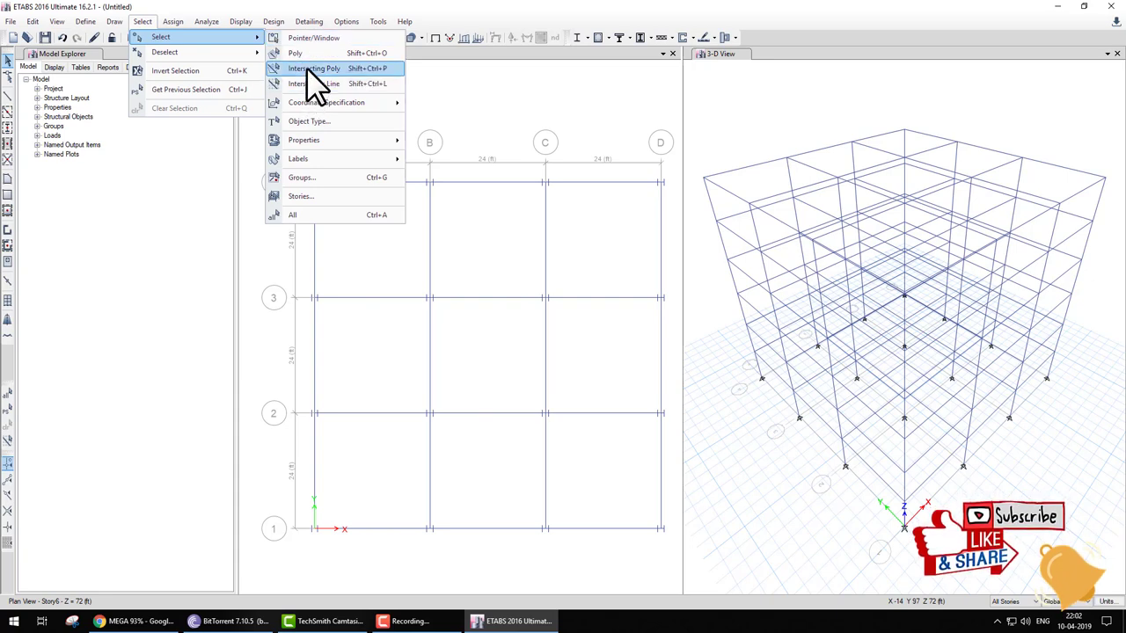
left_click(308, 71)
left_click(367, 173)
left_click(318, 312)
left_click(527, 455)
left_click(686, 300)
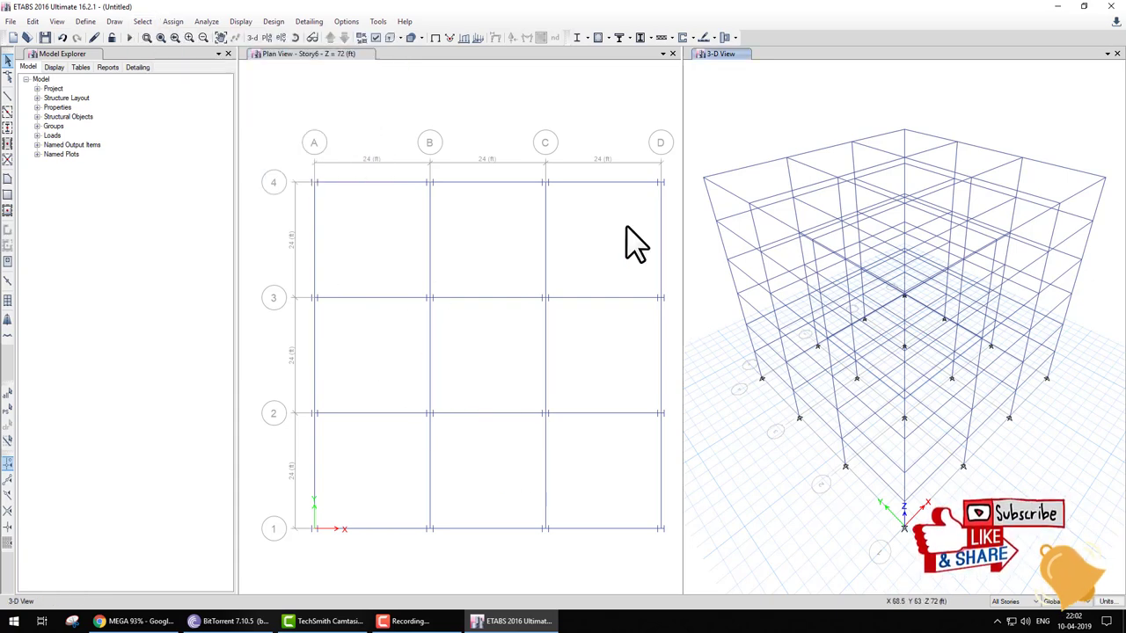
Draw an Intersecting Poly across the grid 4 beams from A to C, selecting every crossed member
left_click(148, 21)
mouse_move(161, 37)
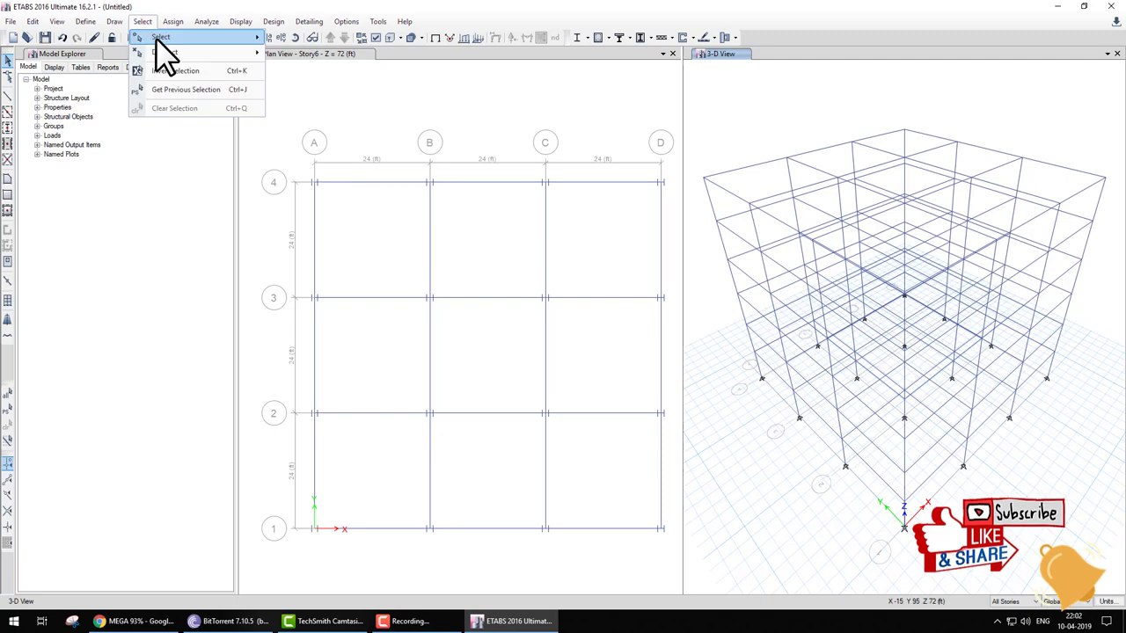
left_click(319, 71)
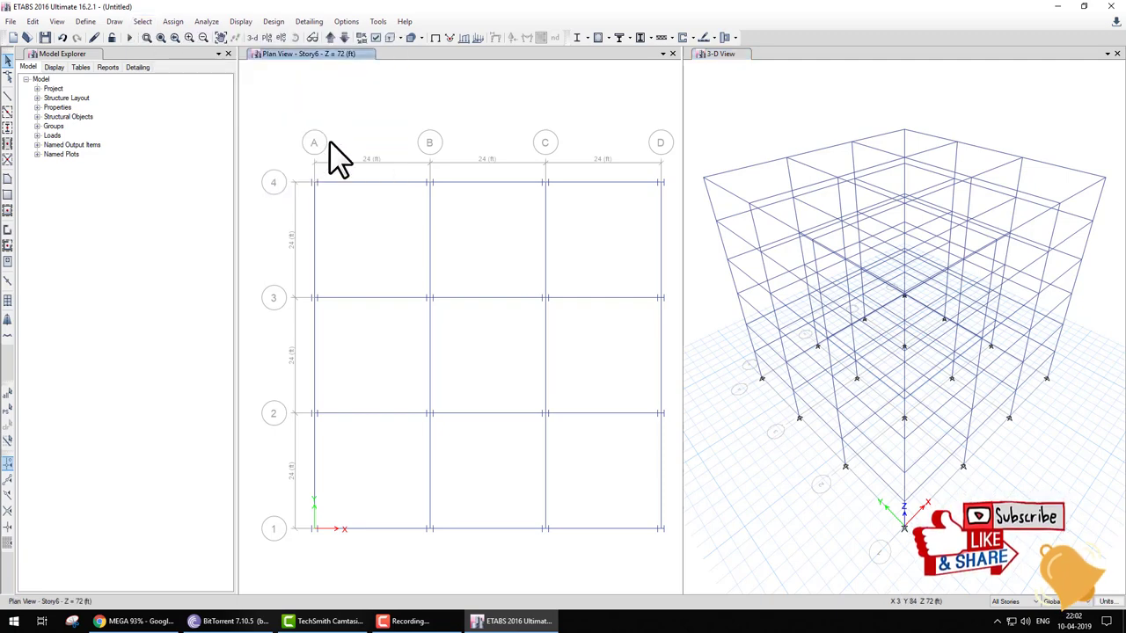
left_click(329, 117)
left_click(356, 280)
left_click(575, 275)
left_click(555, 110)
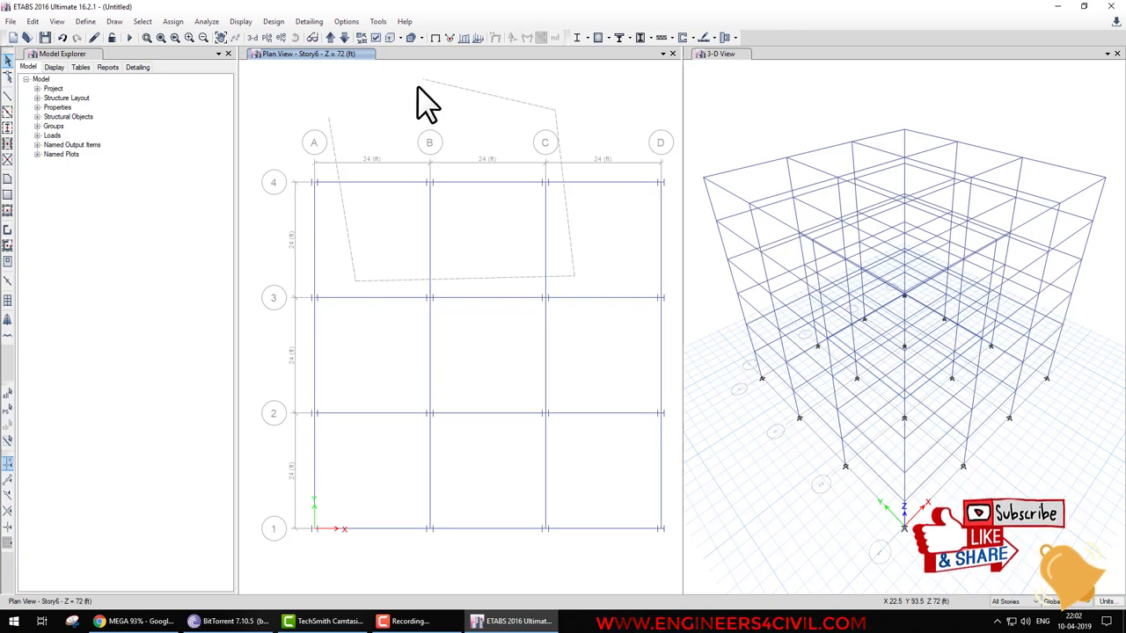
mouse_move(426, 79)
left_mouse_down()
mouse_move(570, 279)
mouse_move(557, 116)
mouse_move(394, 91)
left_mouse_up()
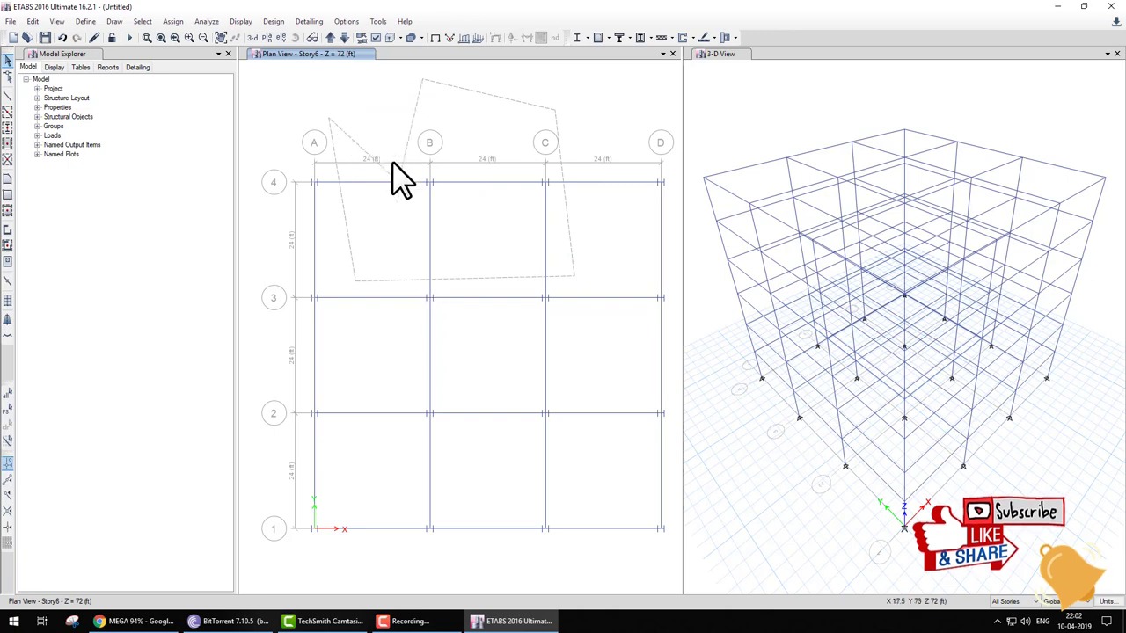
key("Return")
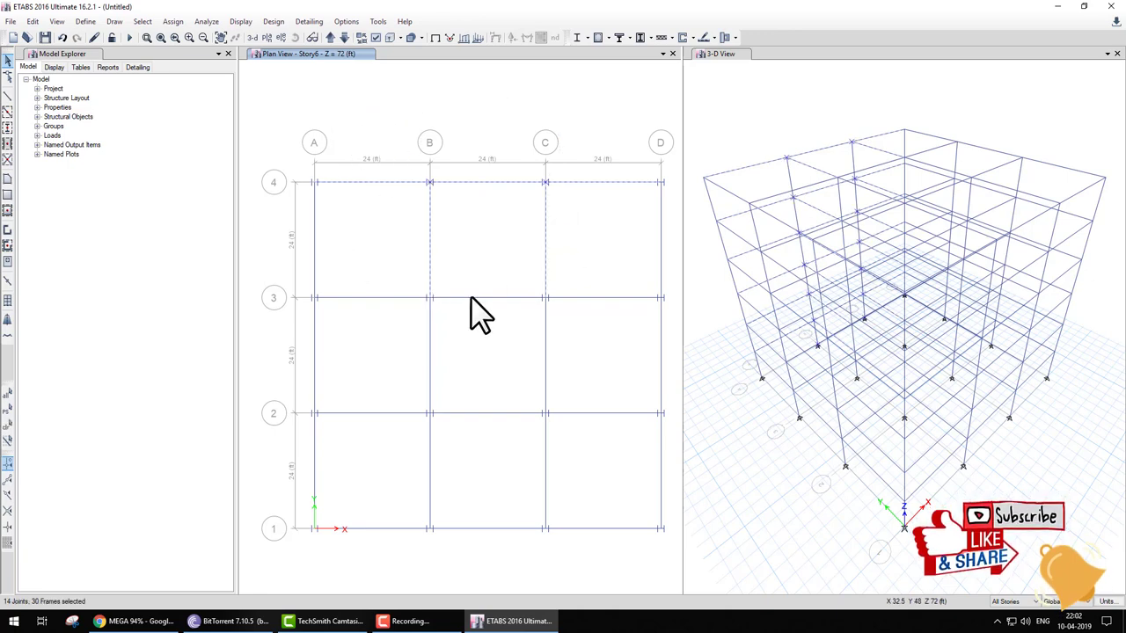
left_click_drag(323, 189, 530, 188)
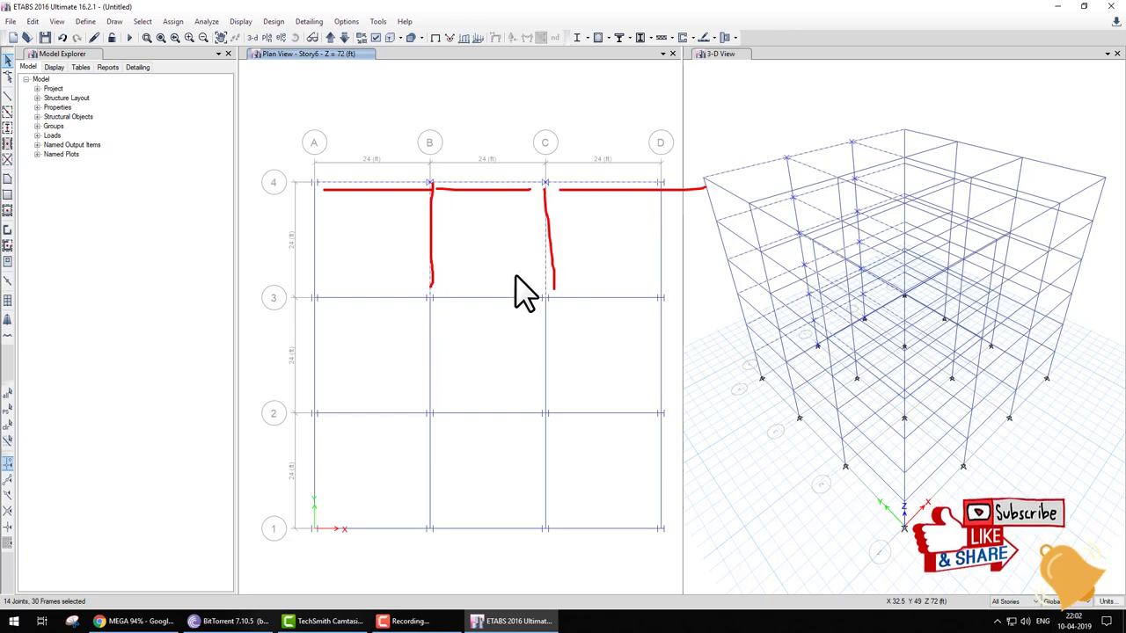
Clear the selected joints and frames with Ctrl+Q and list the selection methods
key("Escape")
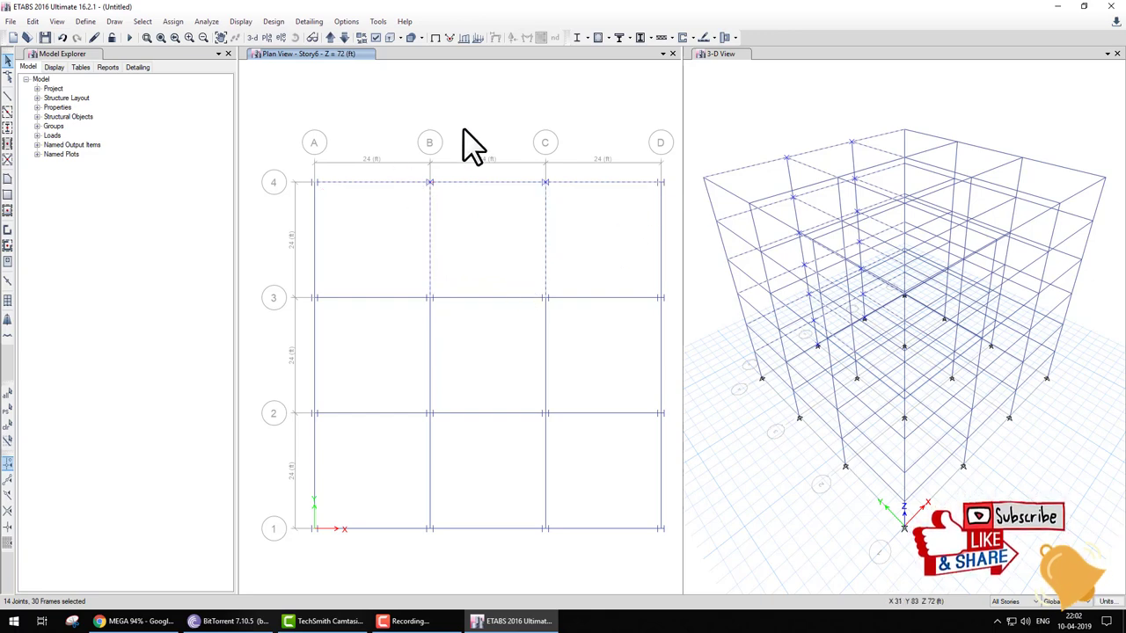
key("ctrl+q")
left_click(142, 21)
mouse_move(161, 37)
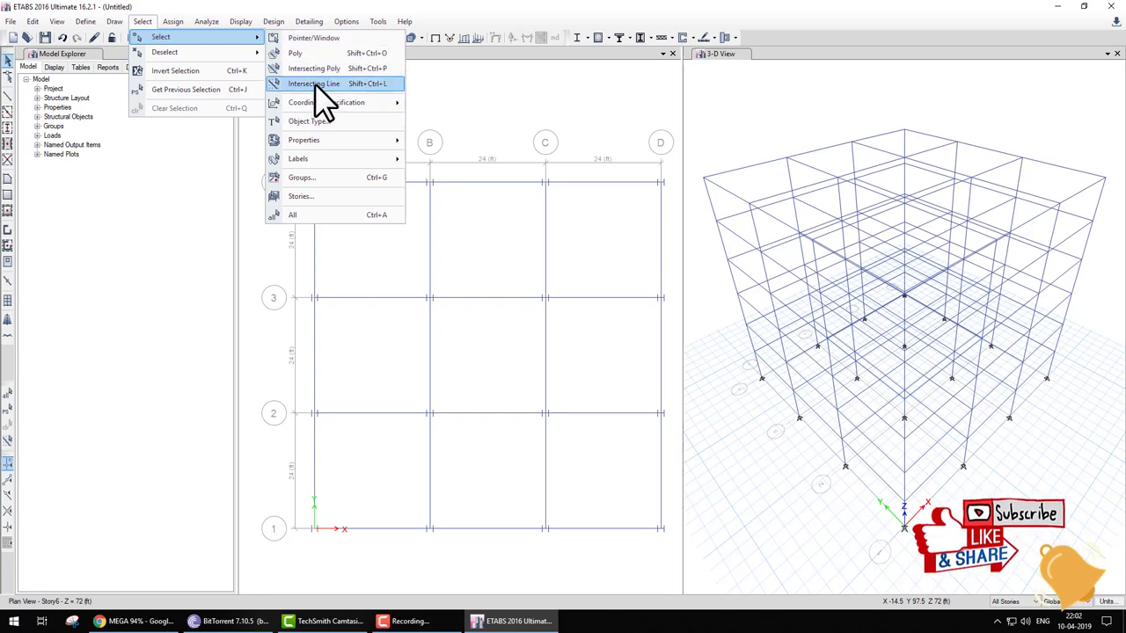
Use an Intersecting Line from above grid B to near row 1, between C and D, to select 30 frames
left_click(316, 85)
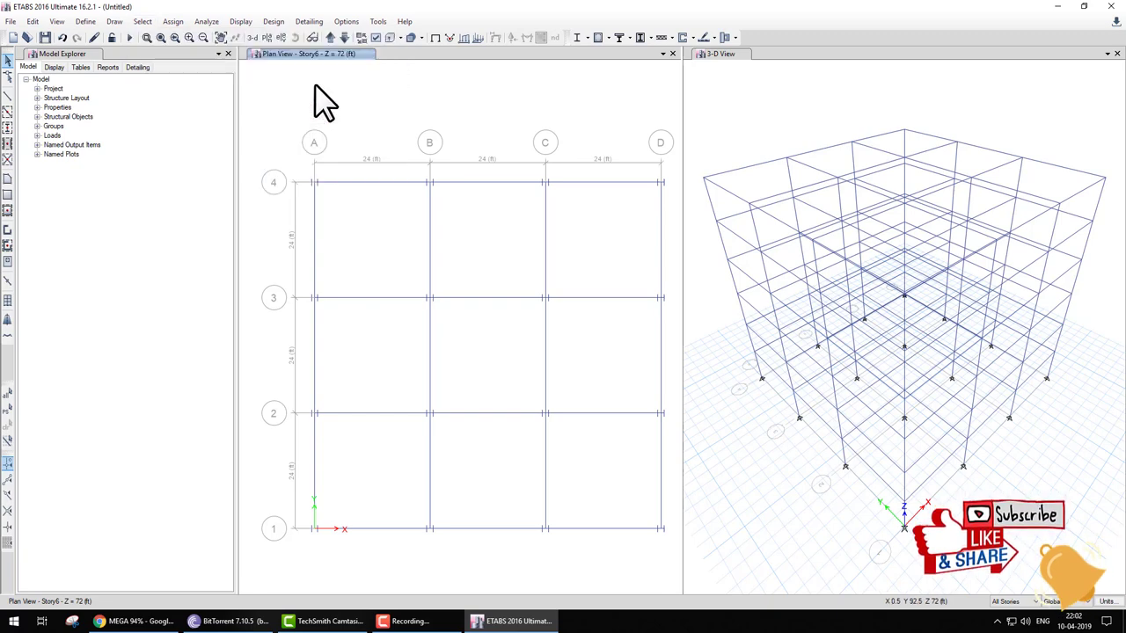
left_click(386, 101)
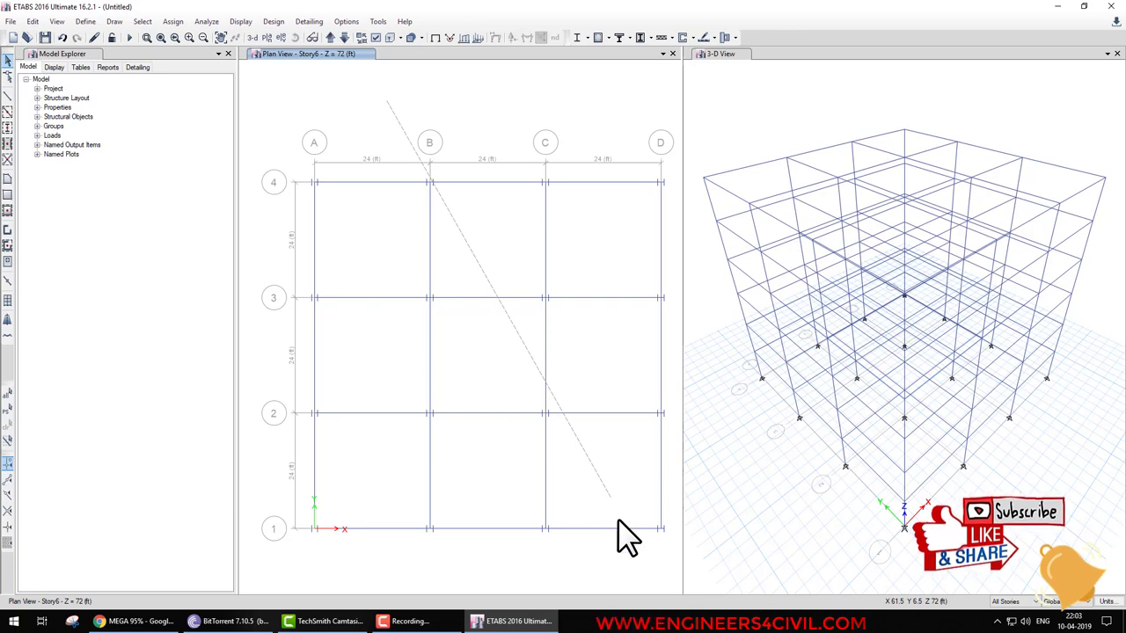
left_click(653, 576)
left_click_drag(429, 183, 538, 188)
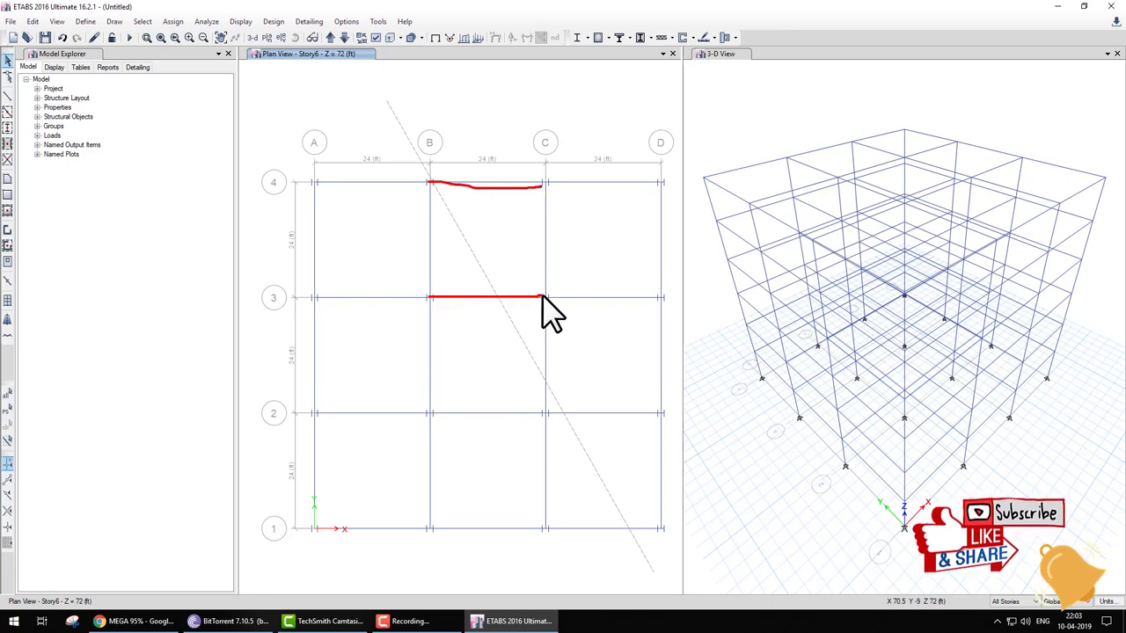
left_click_drag(545, 378, 666, 417)
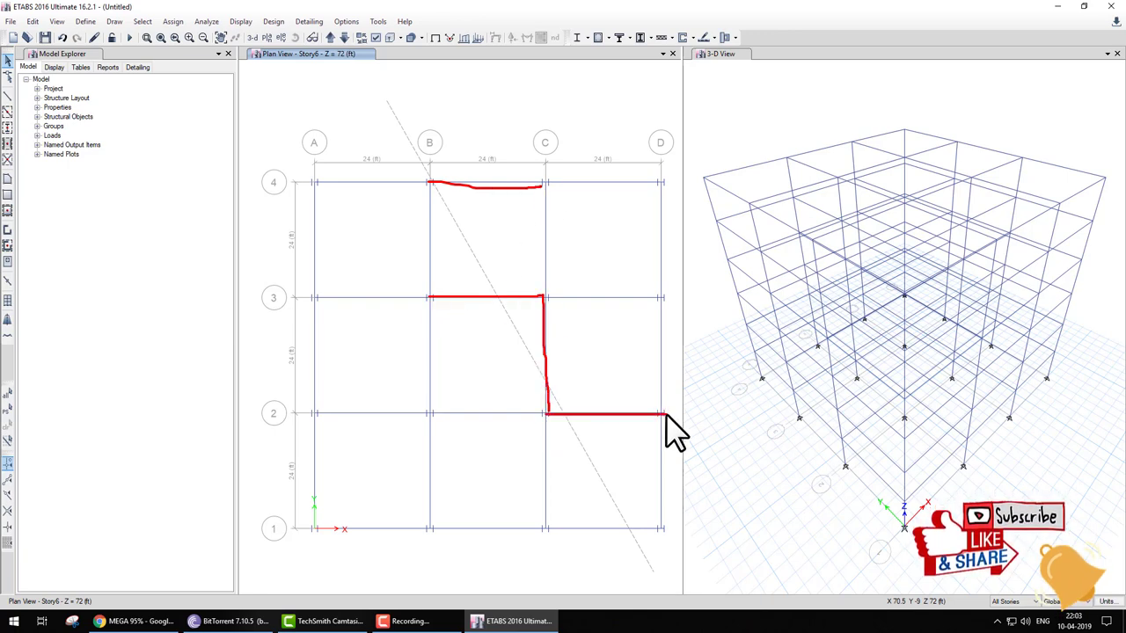
left_click_drag(557, 529, 622, 530)
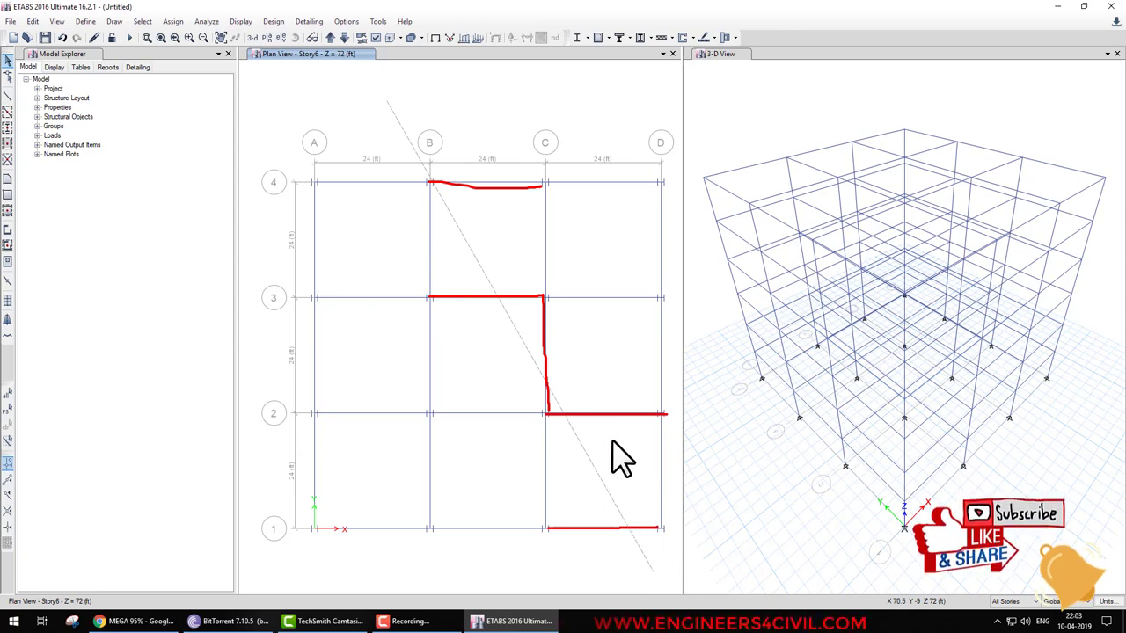
left_click_drag(620, 460, 651, 571)
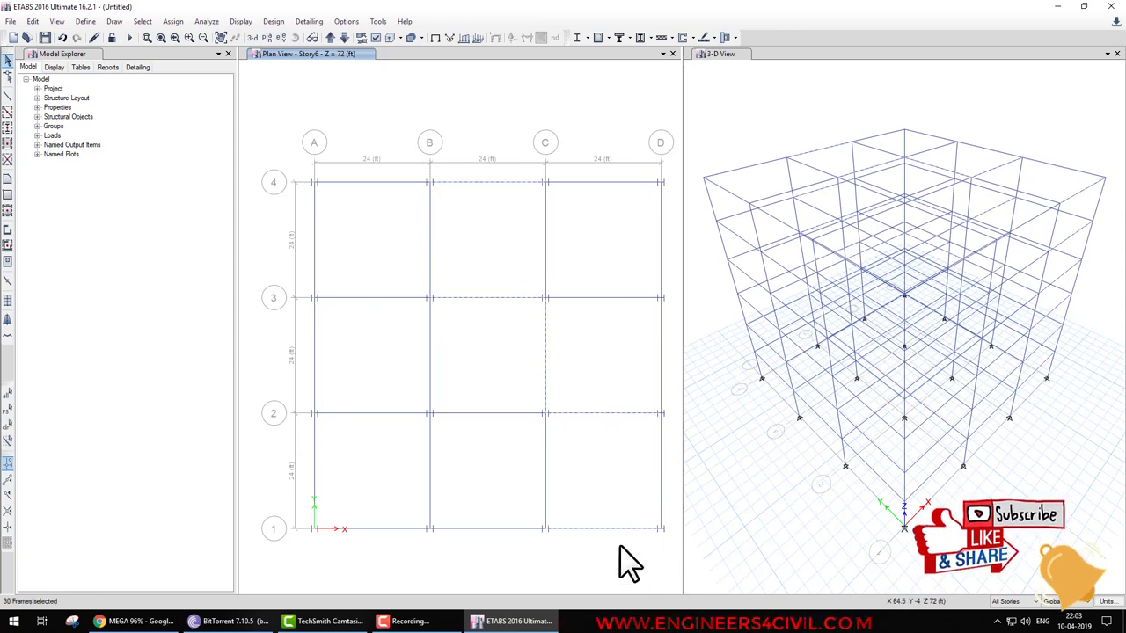
left_click_drag(433, 183, 531, 184)
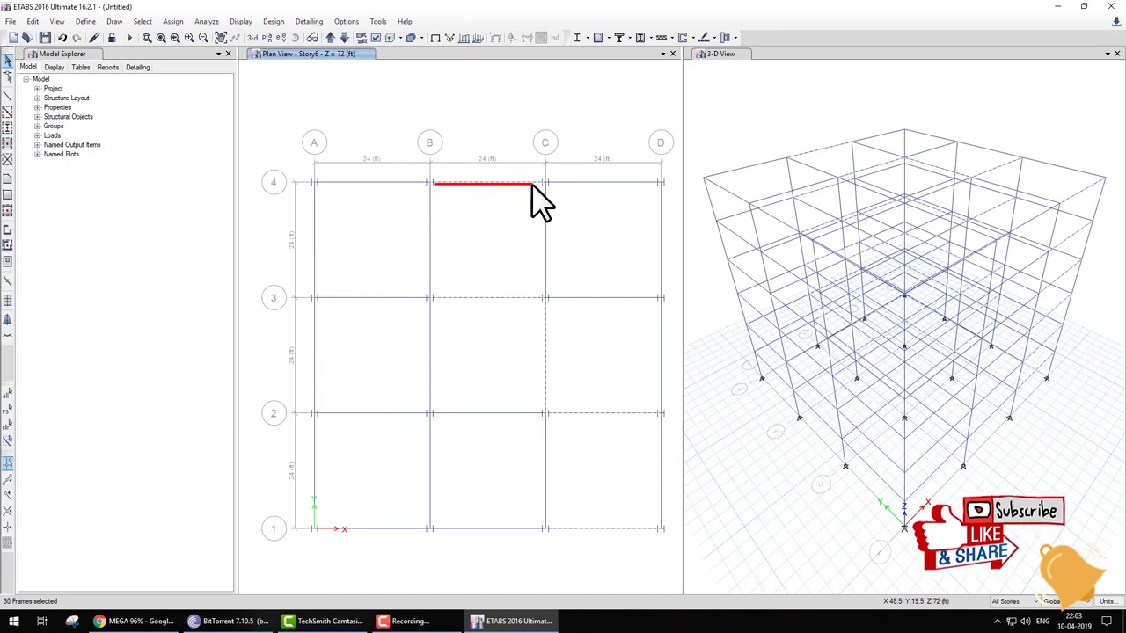
left_click_drag(536, 303, 550, 420)
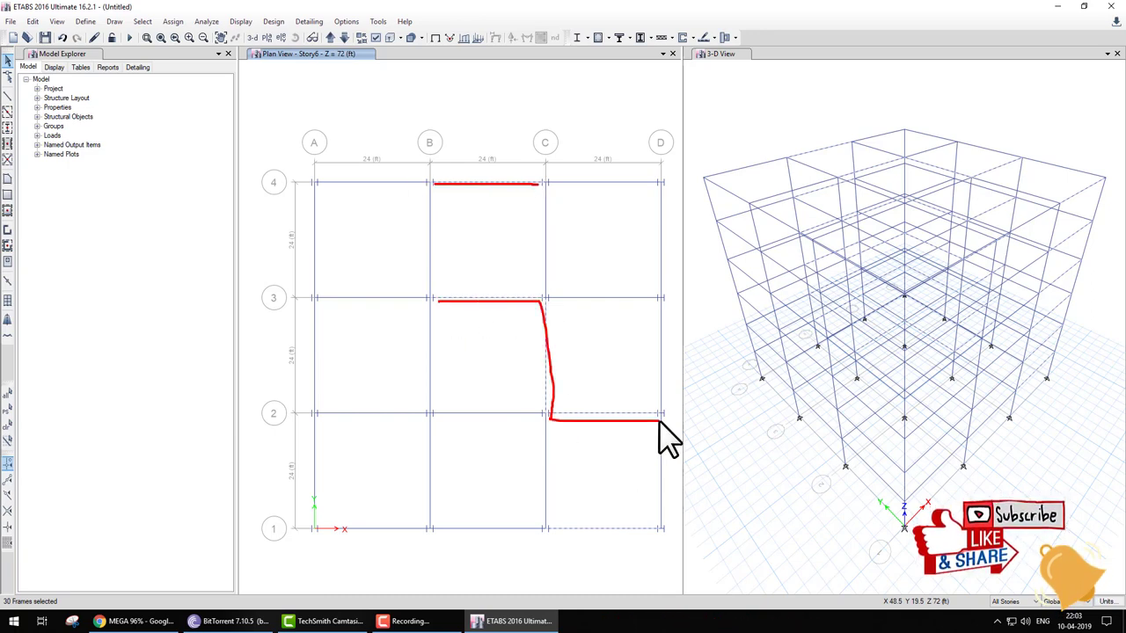
left_click_drag(552, 529, 645, 528)
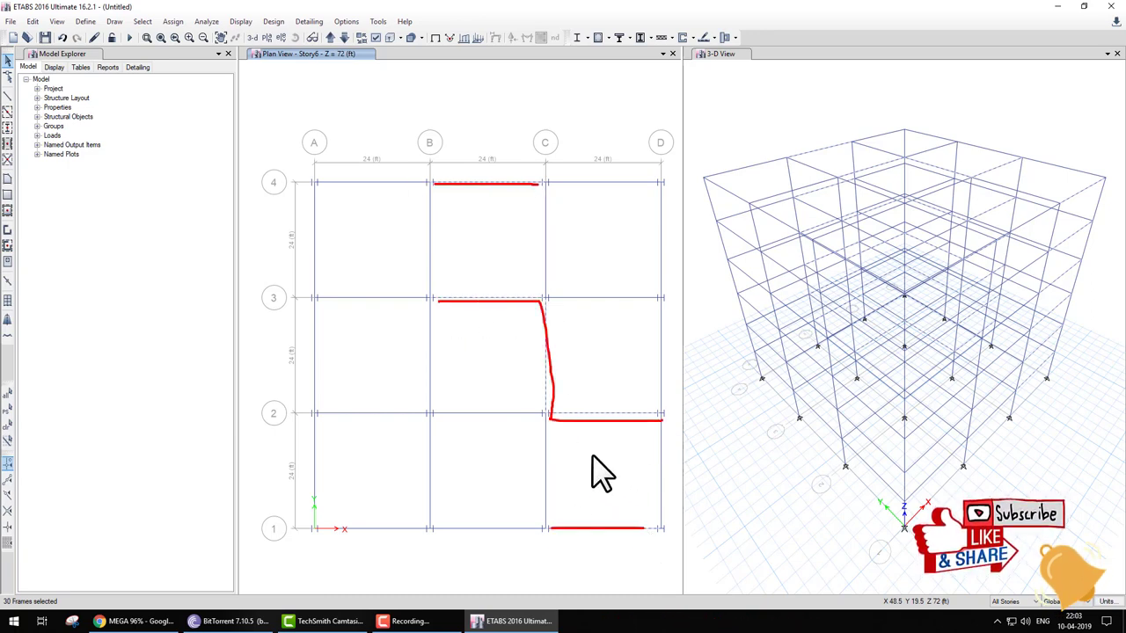
Clear the 30-frame selection with Ctrl+Q so nothing is selected
left_click(143, 21)
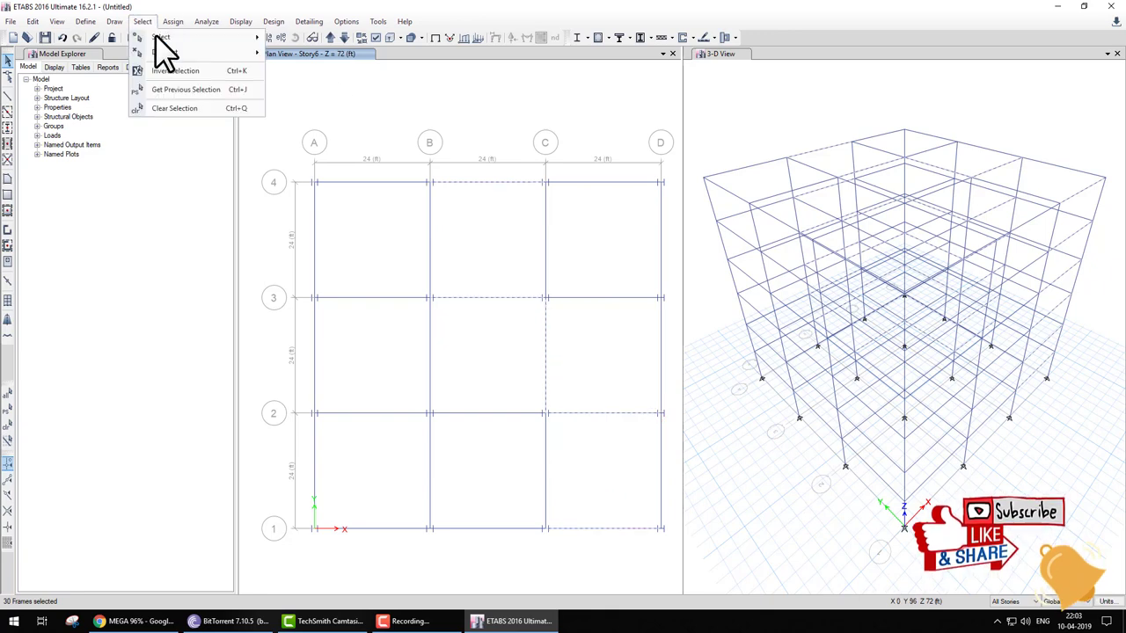
mouse_move(326, 102)
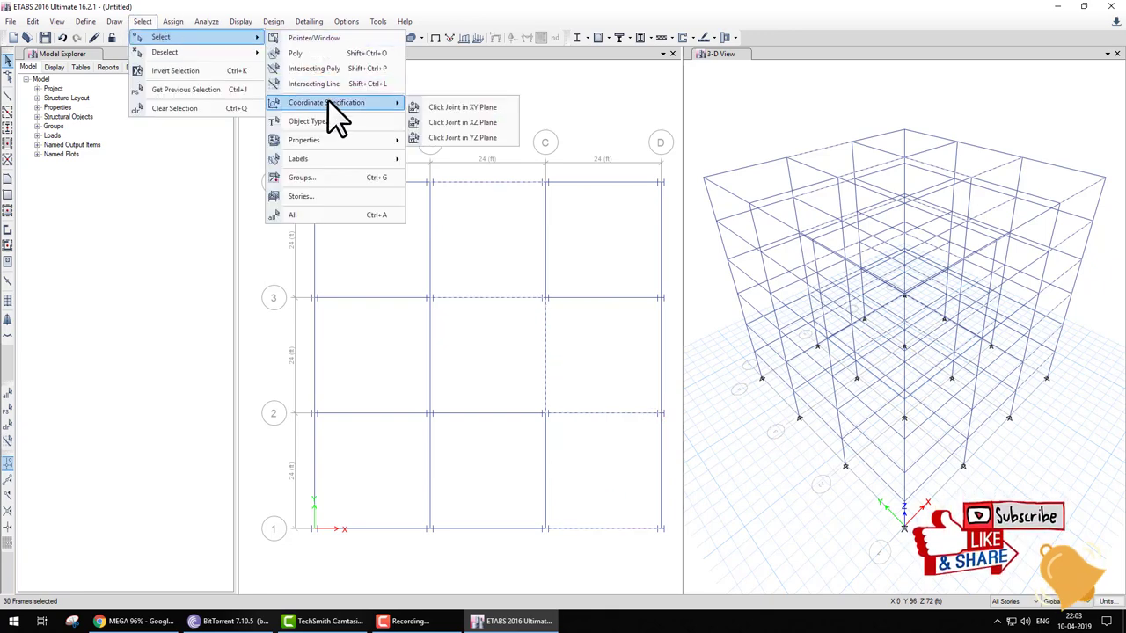
left_click(613, 84)
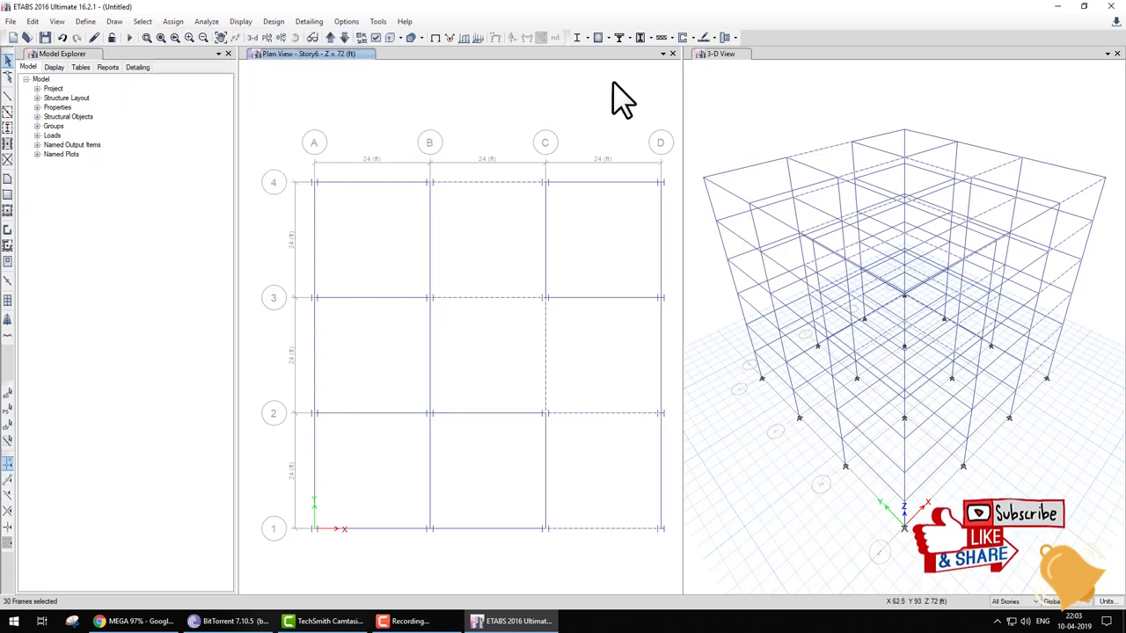
key("ctrl+q")
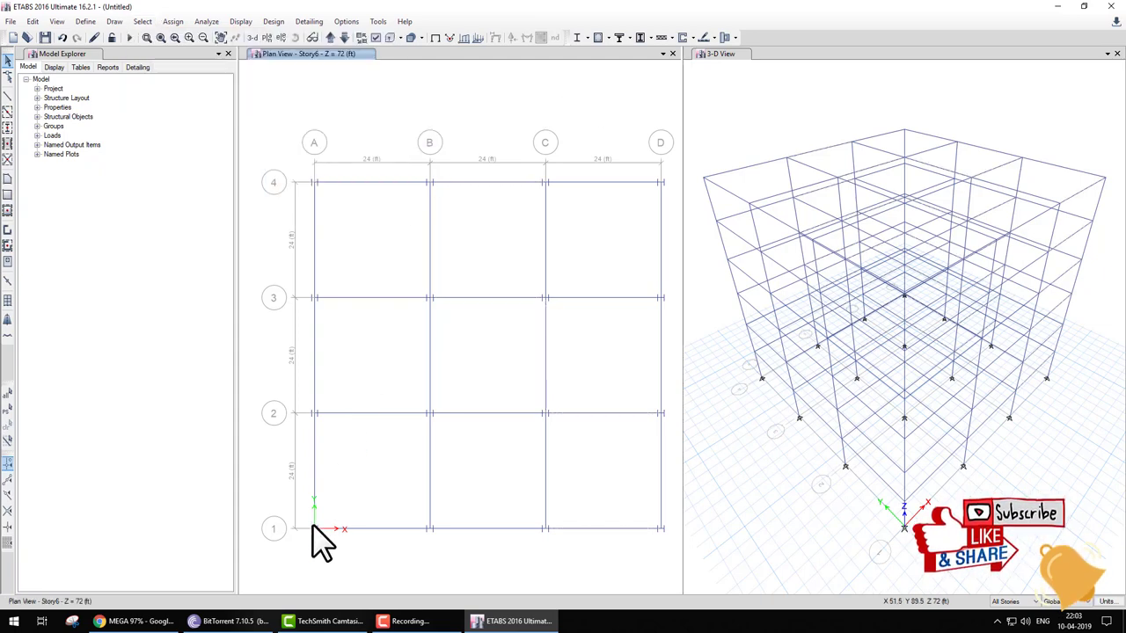
Drag across several areas of the Story6 plan view
left_click_drag(313, 524, 350, 372)
left_click_drag(330, 292, 400, 280)
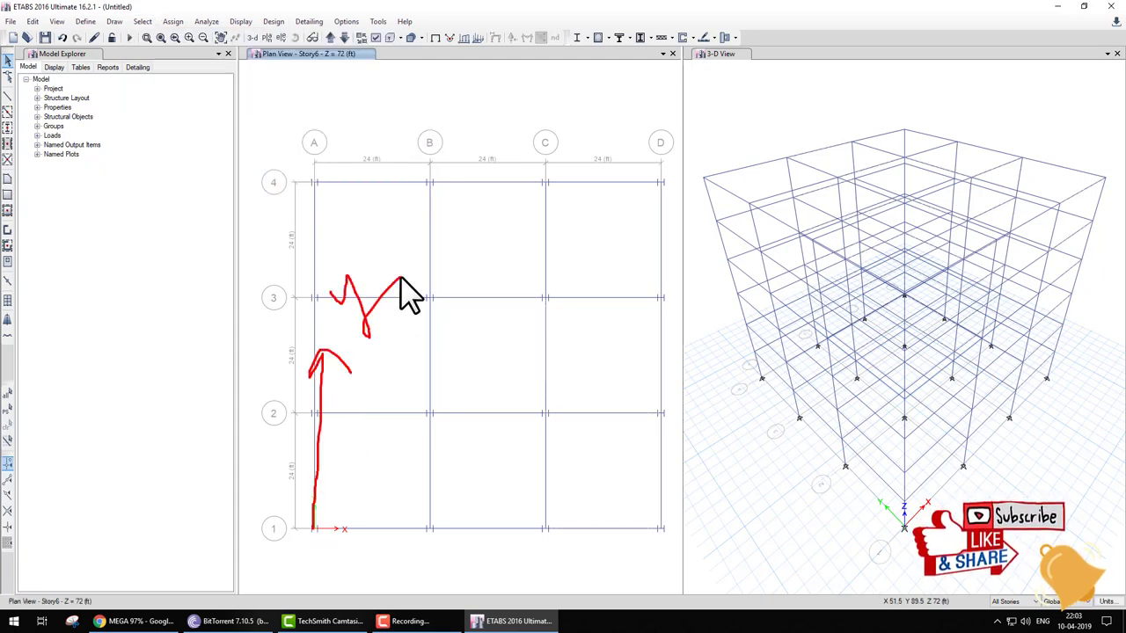
mouse_move(314, 528)
left_mouse_down()
mouse_move(539, 526)
mouse_move(523, 545)
left_mouse_up()
mouse_move(567, 508)
left_mouse_down()
mouse_move(598, 528)
mouse_move(632, 508)
left_mouse_up()
mouse_move(358, 246)
left_mouse_down()
mouse_move(453, 384)
mouse_move(547, 429)
mouse_move(619, 381)
left_mouse_up()
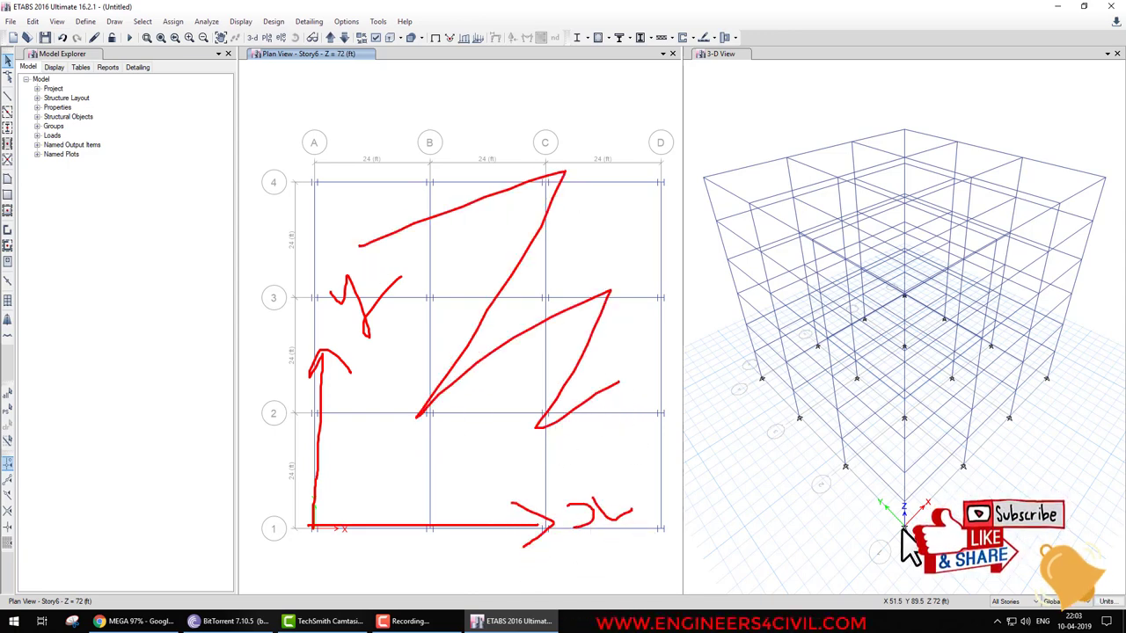
Drag across several areas of the 3-D view, then cancel with Escape
left_click_drag(904, 528, 968, 464)
mouse_move(903, 528)
left_mouse_down()
mouse_move(903, 426)
mouse_move(919, 431)
left_mouse_up()
left_click_drag(882, 371, 932, 374)
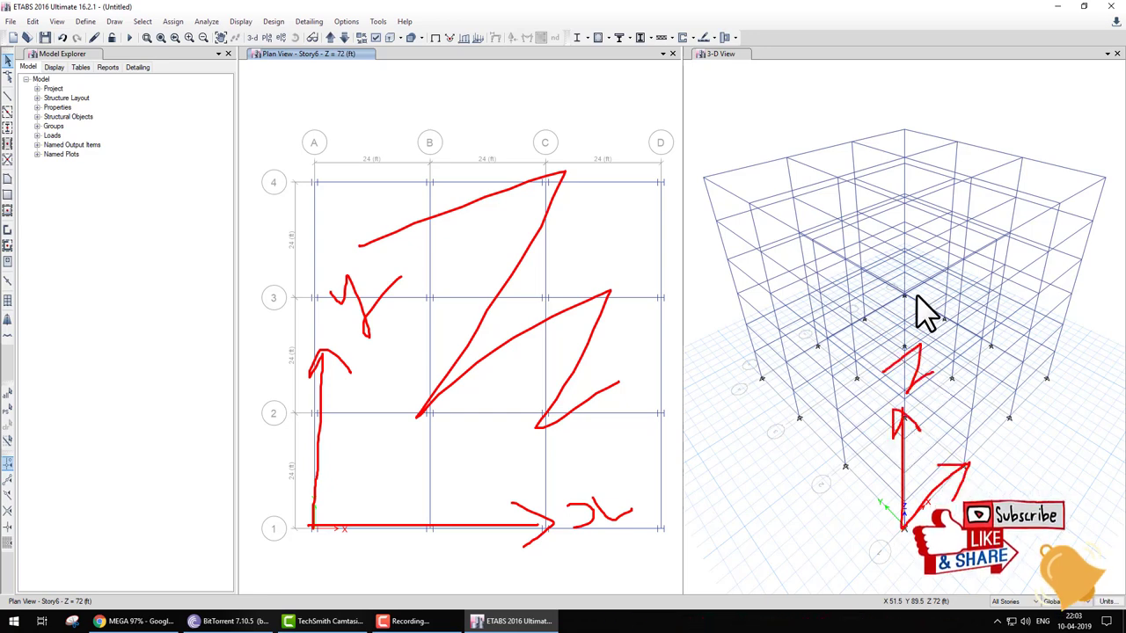
left_click_drag(903, 293, 910, 400)
left_click_drag(904, 290, 1106, 176)
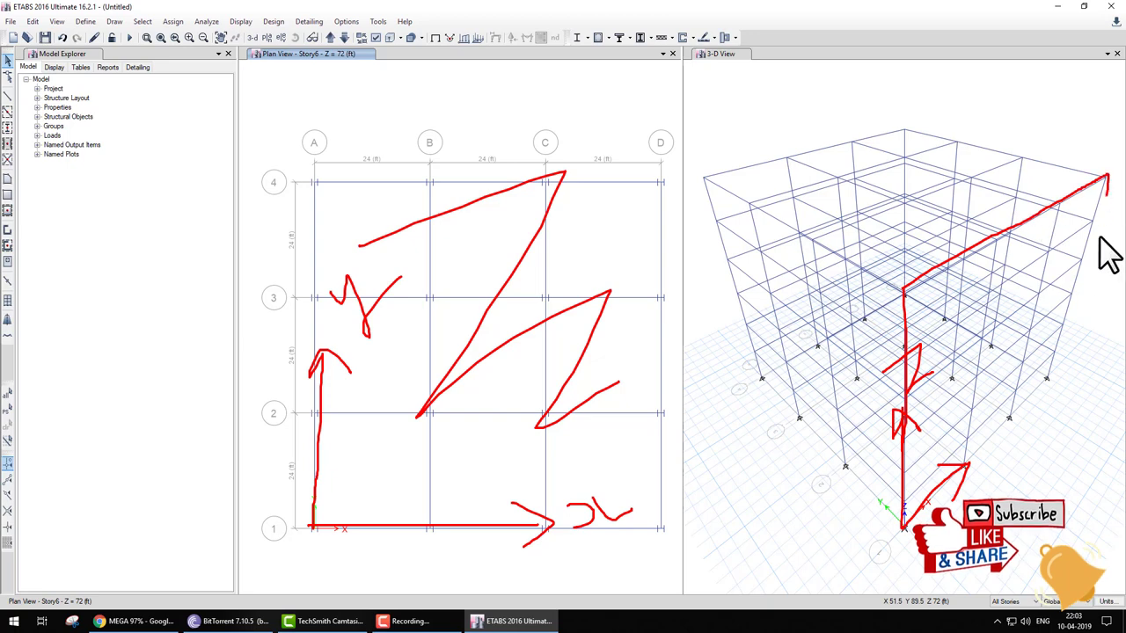
mouse_move(1099, 237)
left_mouse_down()
mouse_move(1067, 390)
mouse_move(912, 519)
left_mouse_up()
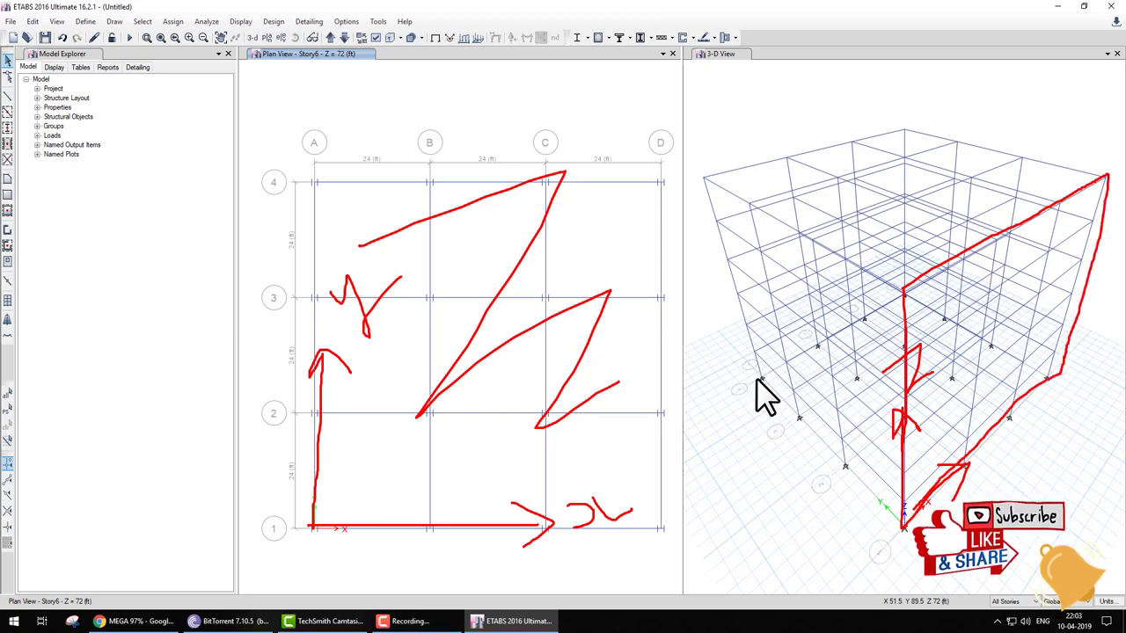
mouse_move(756, 380)
left_mouse_down()
mouse_move(730, 236)
mouse_move(703, 181)
mouse_move(879, 272)
mouse_move(906, 350)
mouse_move(890, 514)
left_mouse_up()
mouse_move(756, 380)
left_mouse_down()
mouse_move(888, 514)
mouse_move(859, 544)
mouse_move(846, 541)
left_mouse_up()
mouse_move(787, 319)
left_mouse_down()
mouse_move(806, 326)
mouse_move(799, 385)
left_mouse_up()
mouse_move(816, 329)
left_mouse_down()
mouse_move(831, 324)
mouse_move(852, 350)
left_mouse_up()
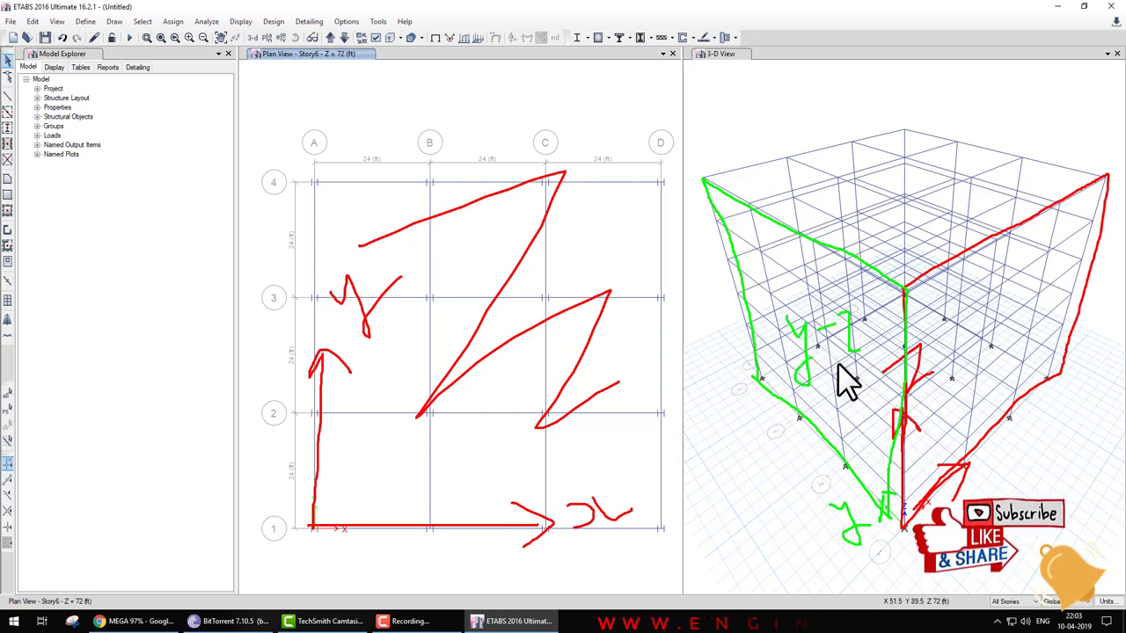
key("Escape")
Select Story6's 16 joints and 24 frames from one joint's XY plane, then clear them
left_click(143, 22)
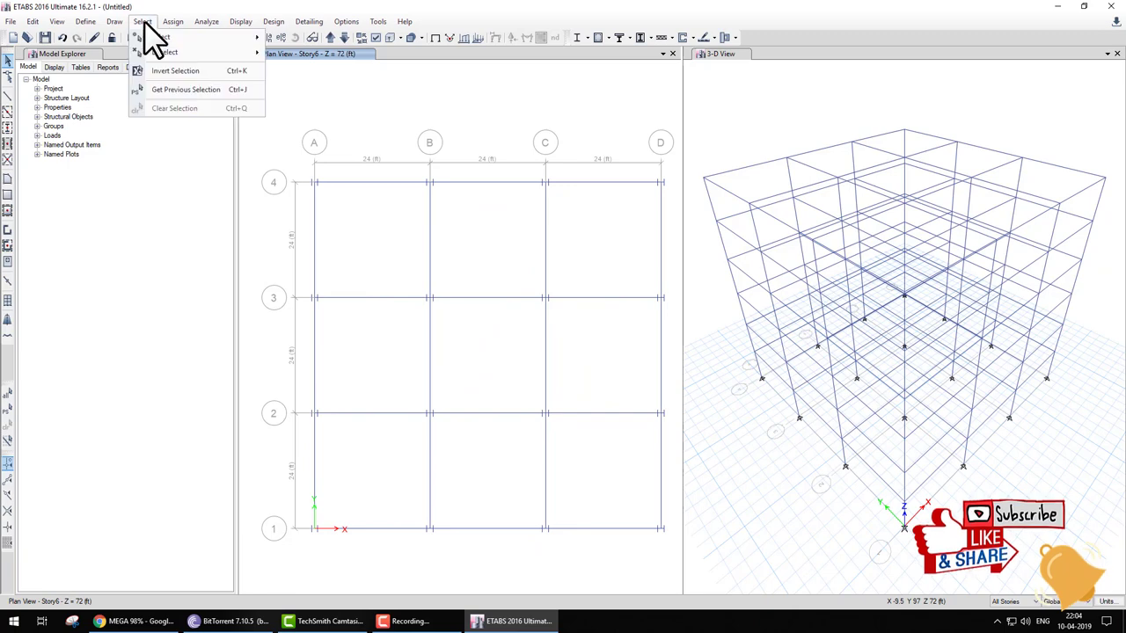
mouse_move(325, 103)
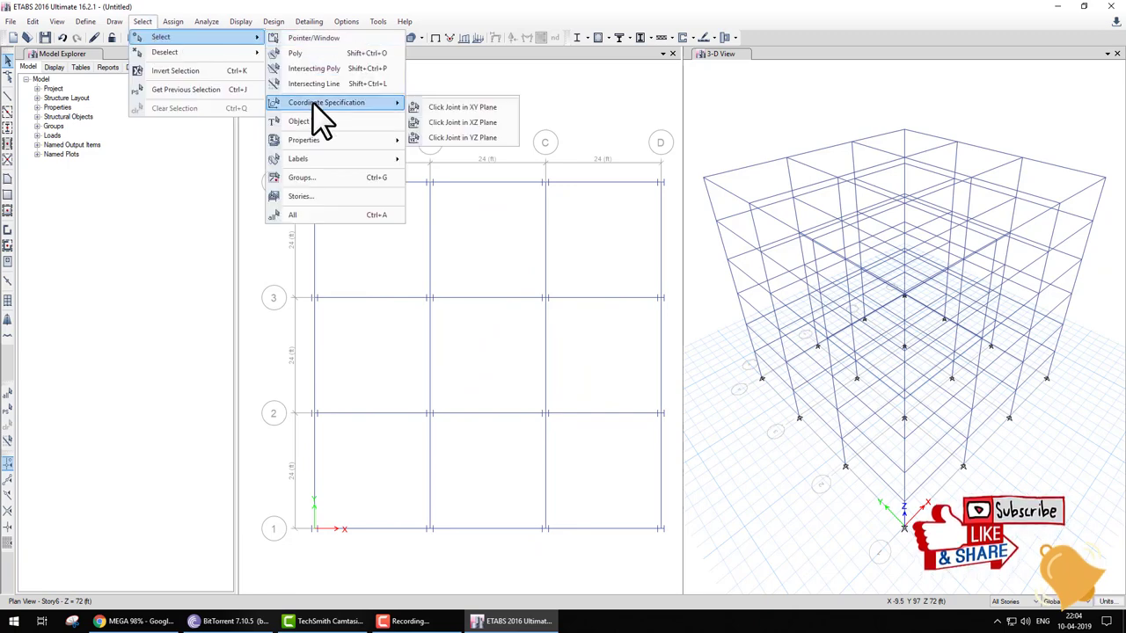
left_click(477, 106)
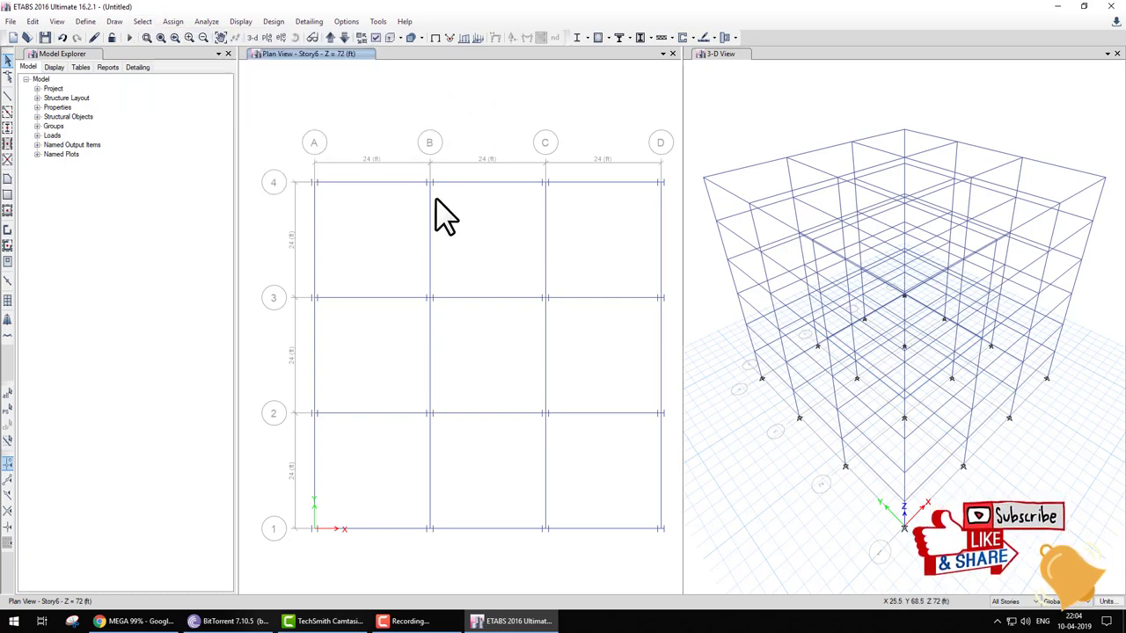
left_click_drag(317, 300, 295, 512)
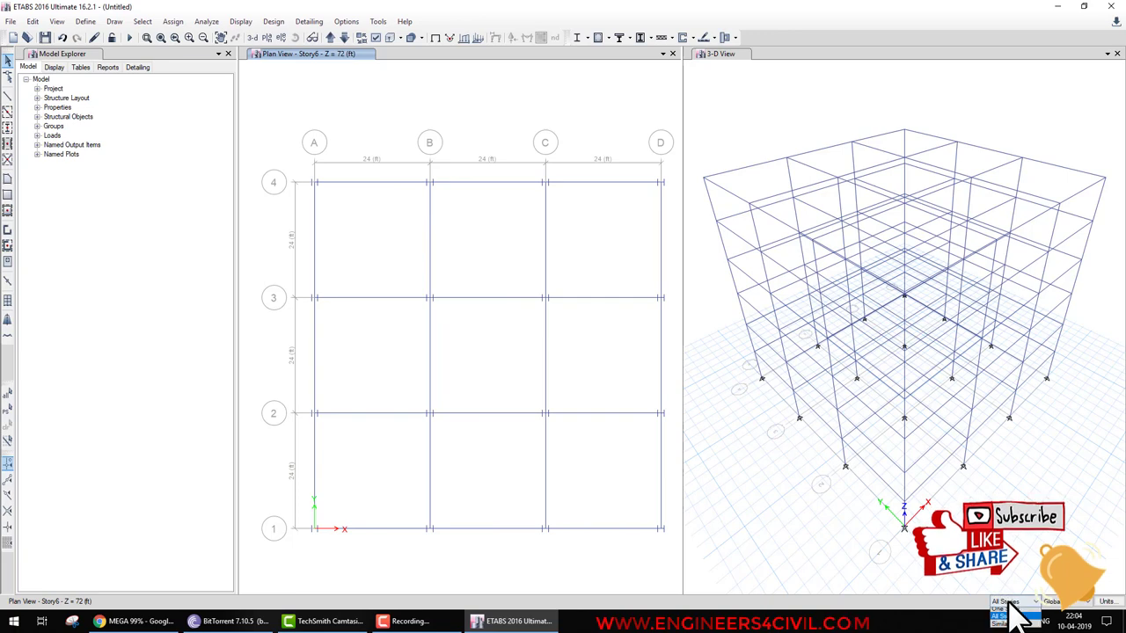
key("ctrl+a")
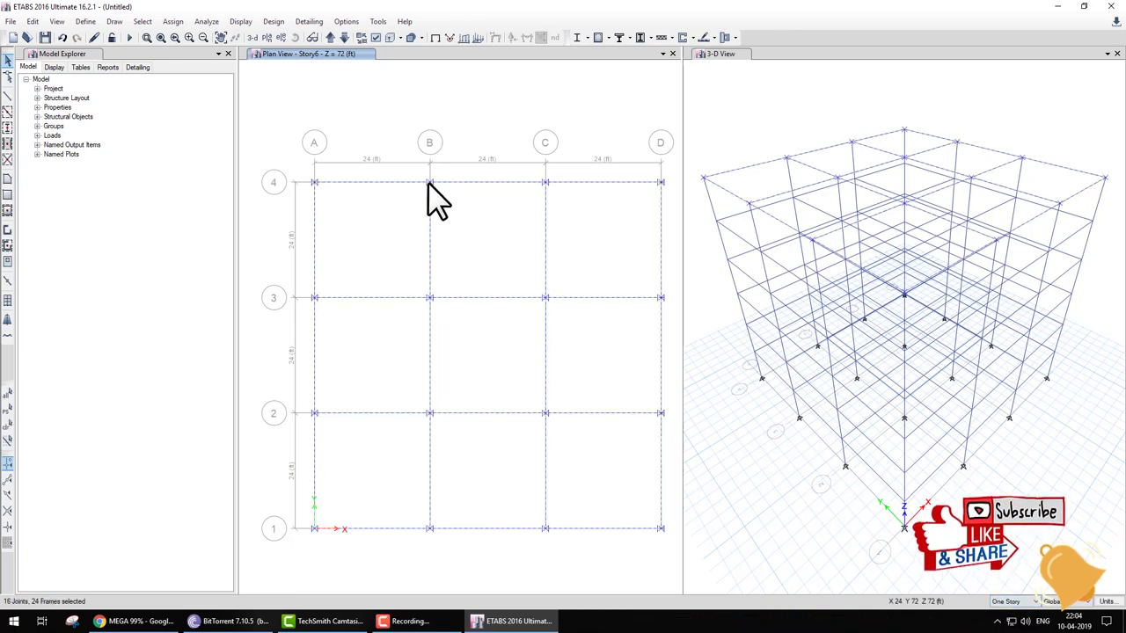
left_click_drag(290, 132, 274, 466)
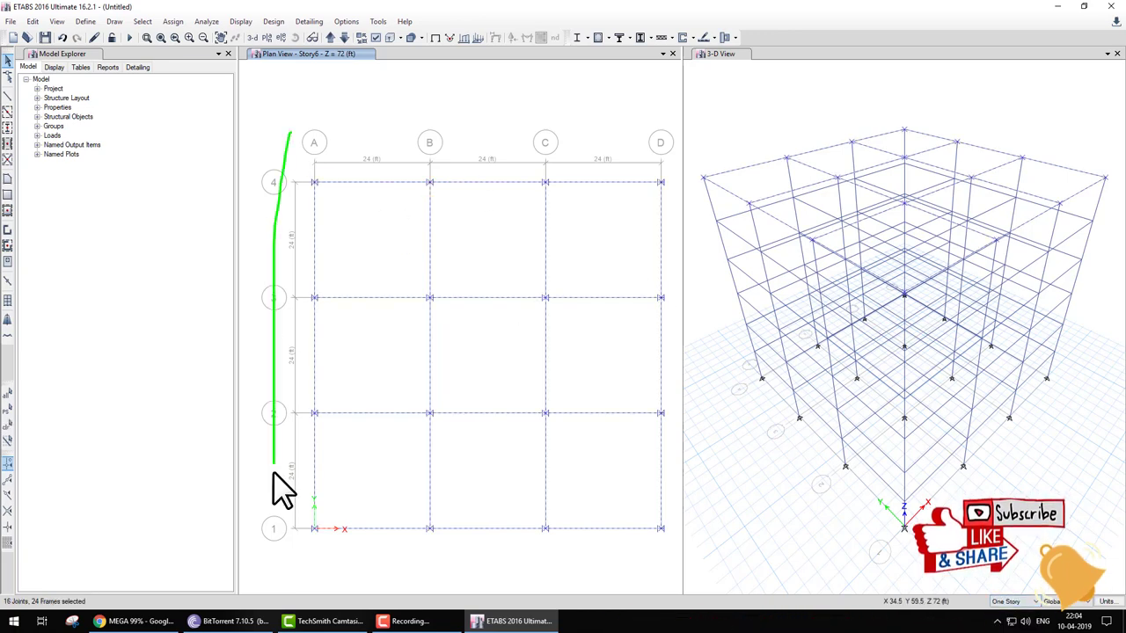
mouse_move(367, 556)
left_mouse_down()
mouse_move(681, 544)
mouse_move(674, 181)
mouse_move(278, 121)
left_mouse_up()
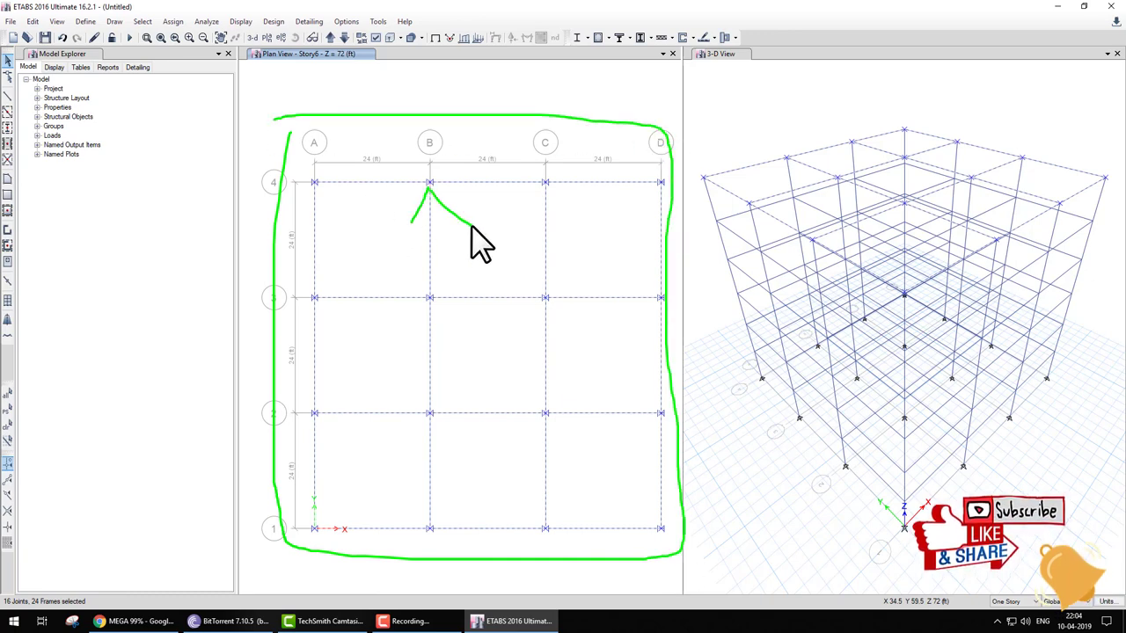
left_click_drag(429, 190, 438, 262)
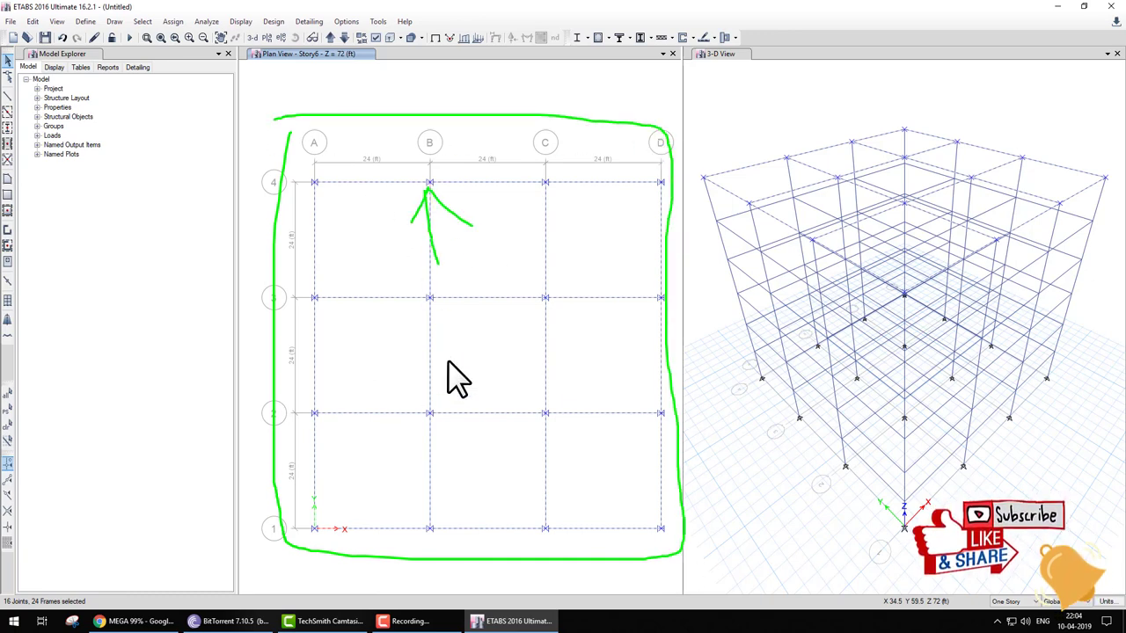
key("Escape")
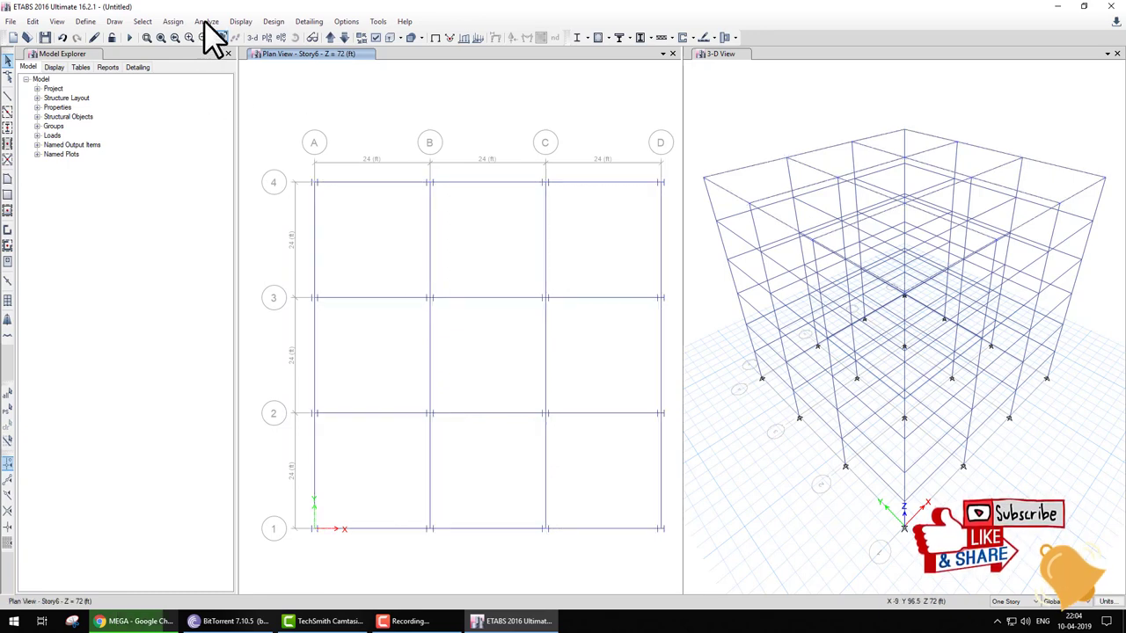
Pick points in the 3-D view to select a vertical XZ plane of 28 joints and 42 frames
left_click(143, 22)
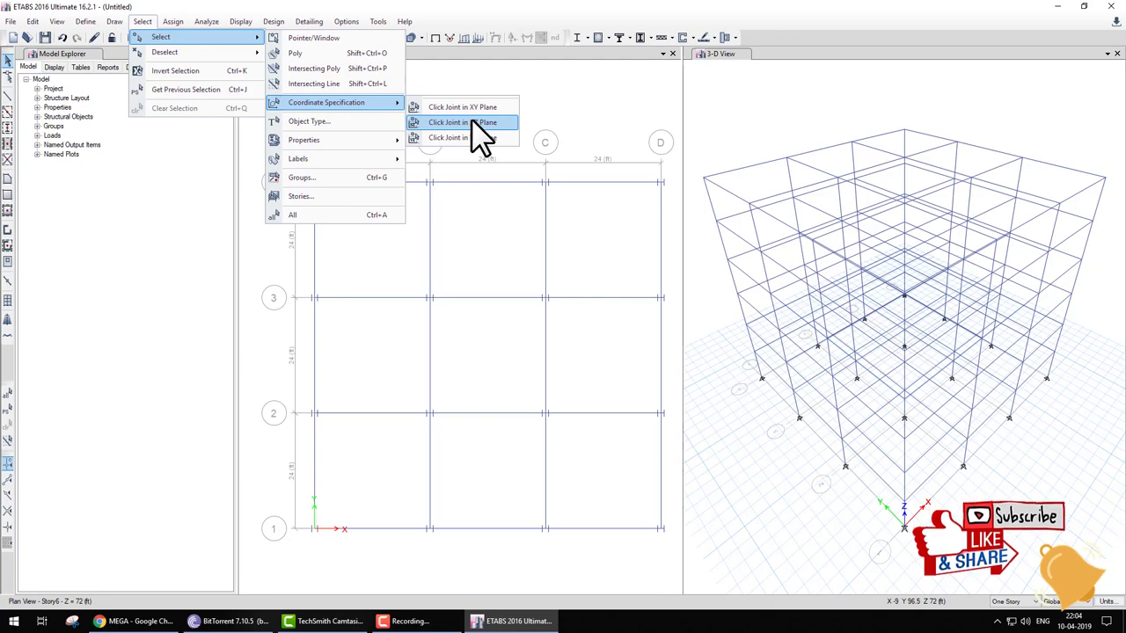
left_click(472, 123)
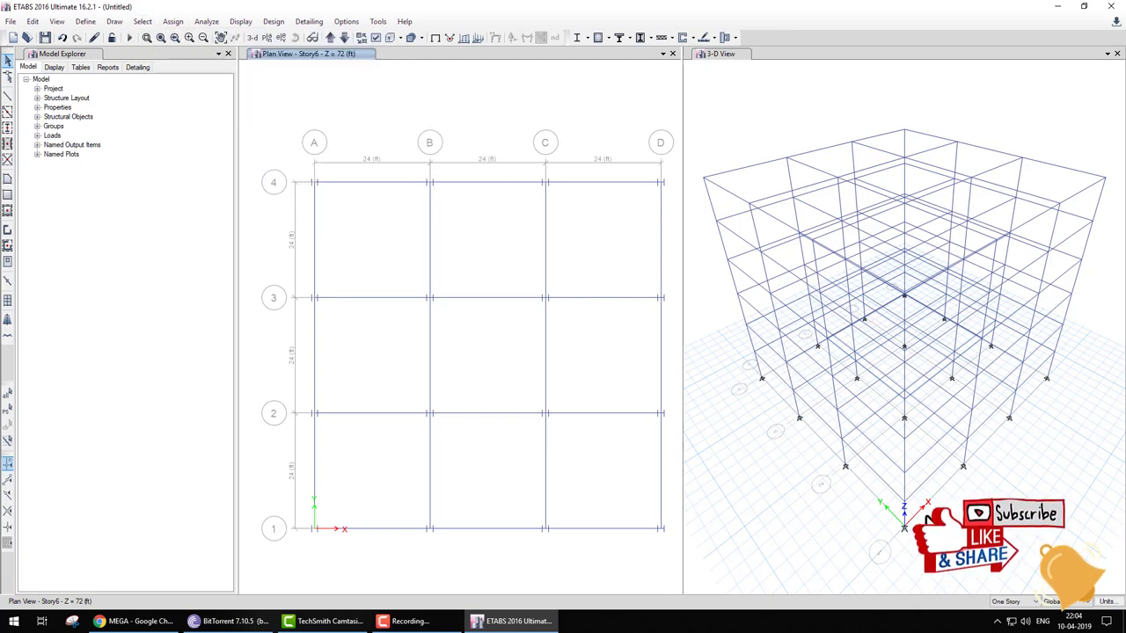
left_click(905, 525)
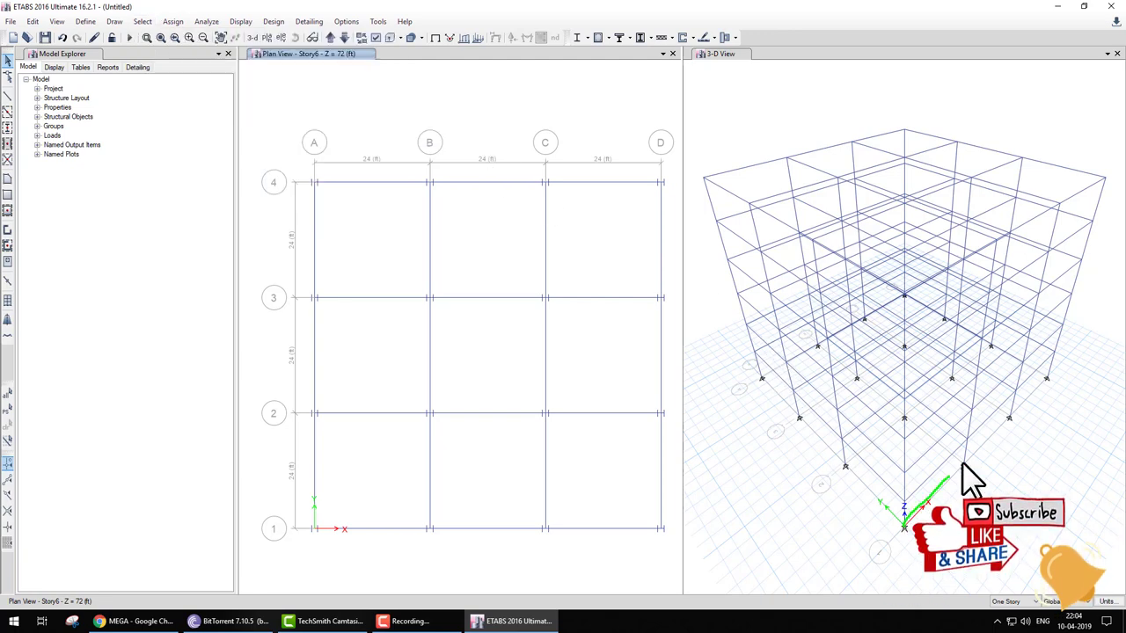
left_click(1049, 380)
left_click(1090, 177)
left_click(905, 288)
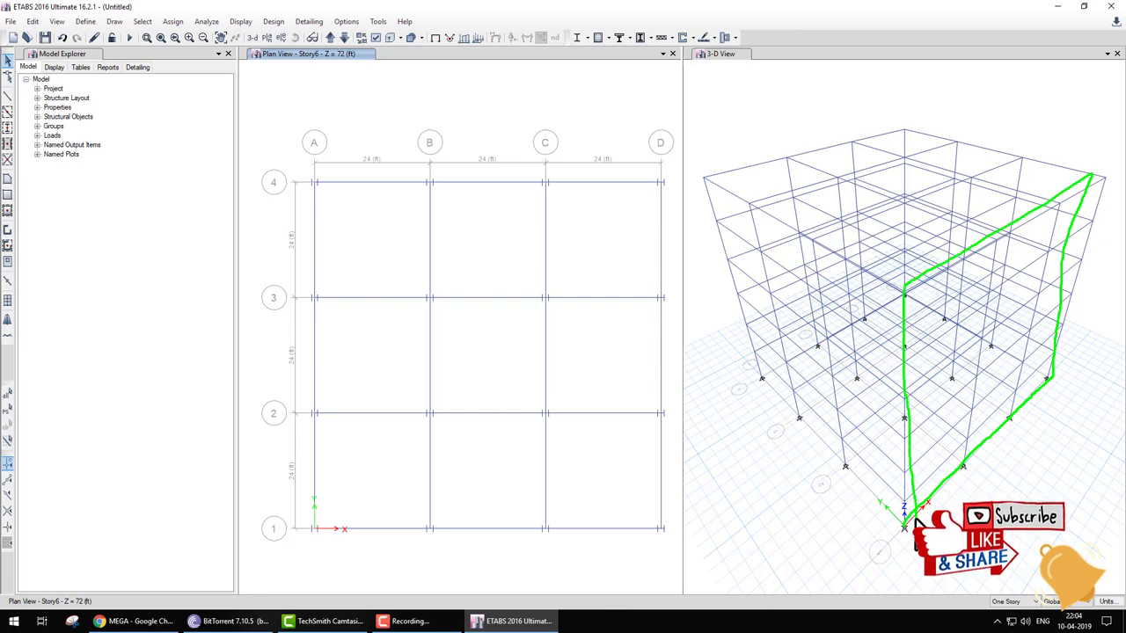
key("Return")
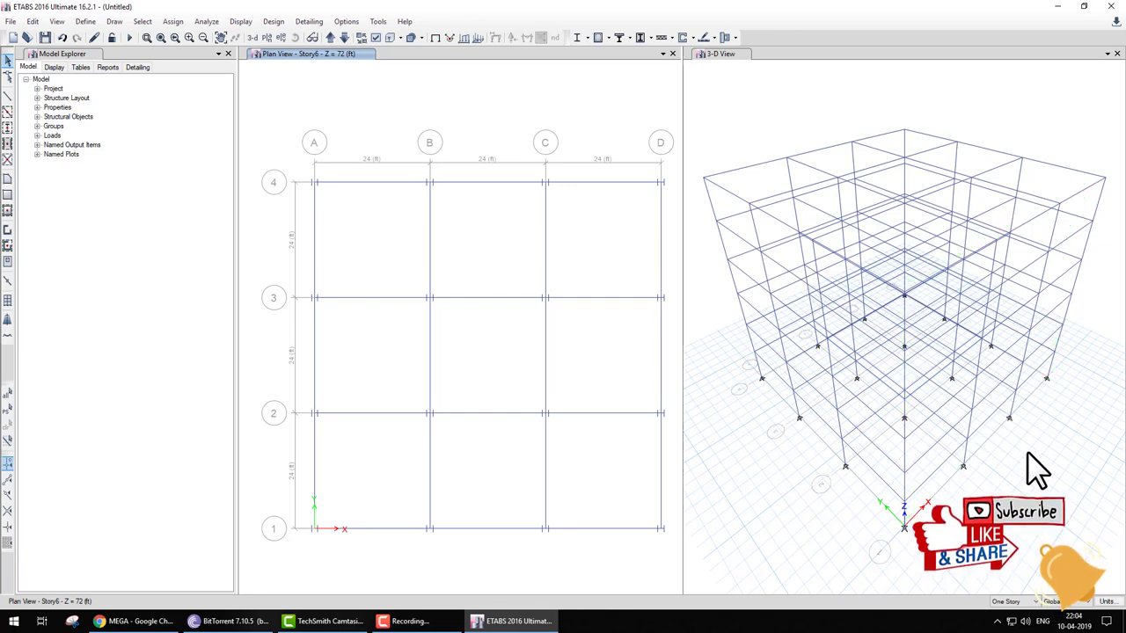
left_click(968, 447)
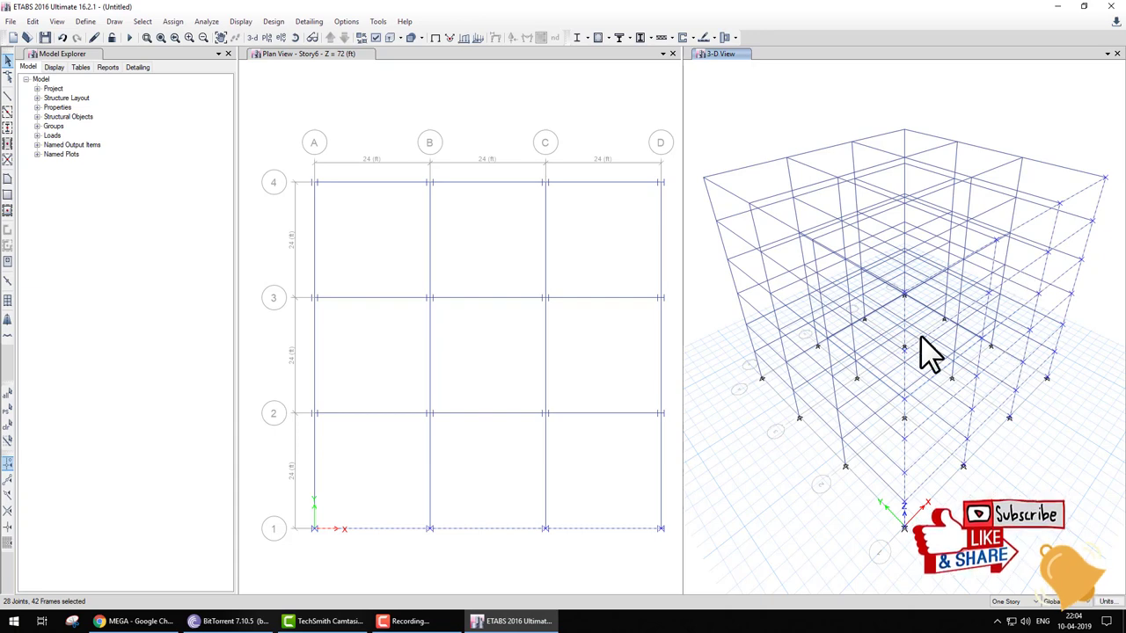
left_click(142, 22)
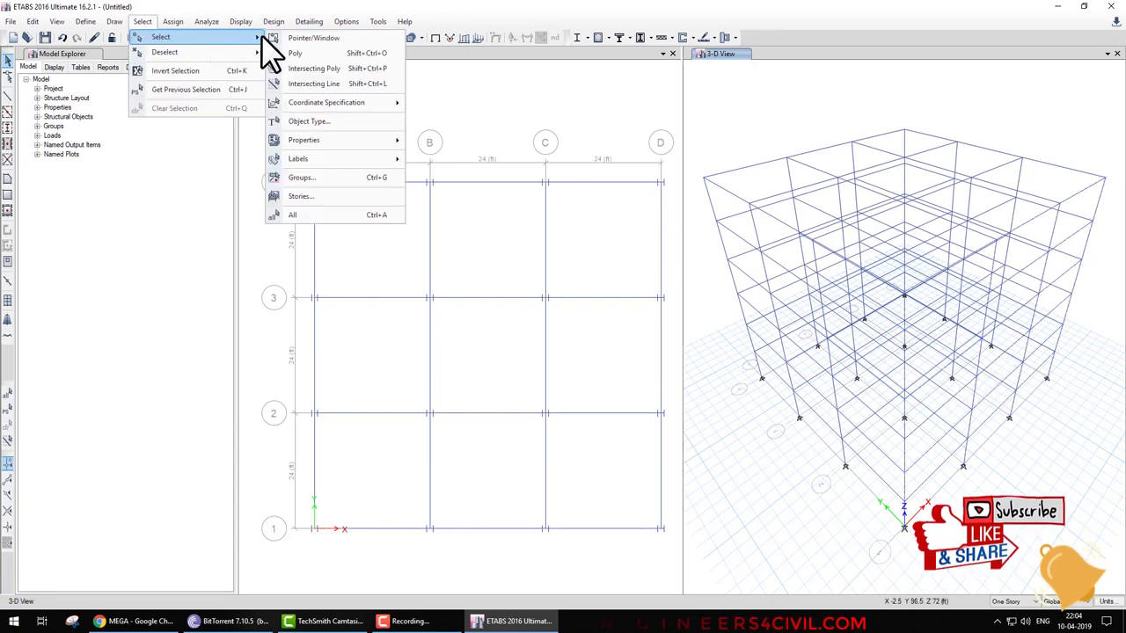
Select all 96 columns by object type Columns
left_click(325, 122)
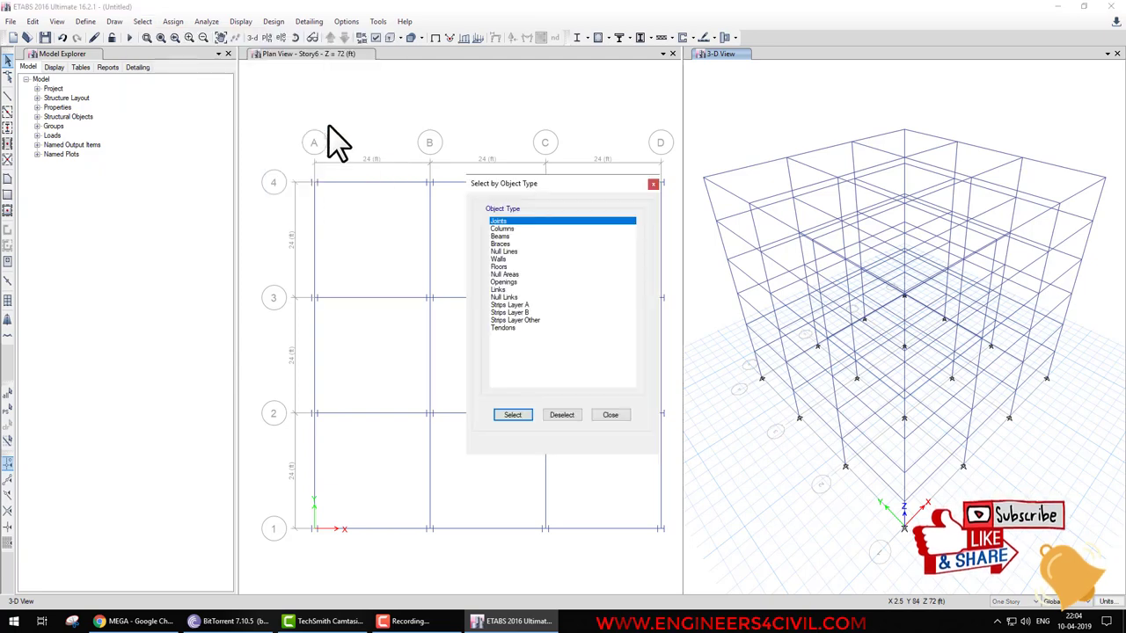
left_click(510, 229)
left_click(510, 414)
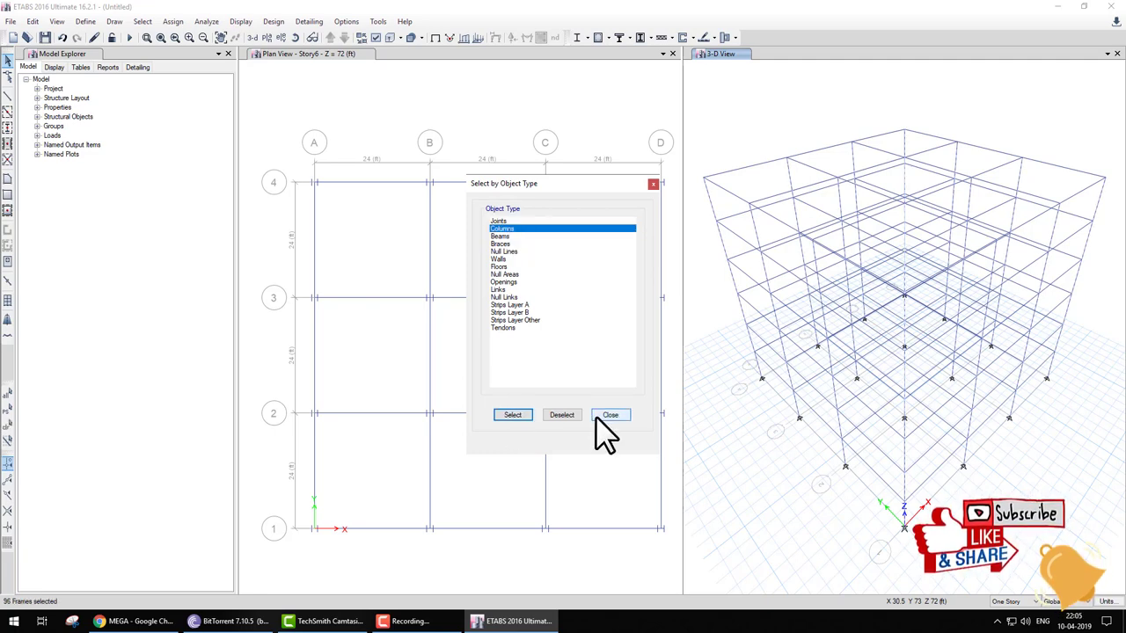
left_click(598, 415)
Browse Columns, Floors and Walls in the Object Type list and close it without selecting
left_click(468, 117)
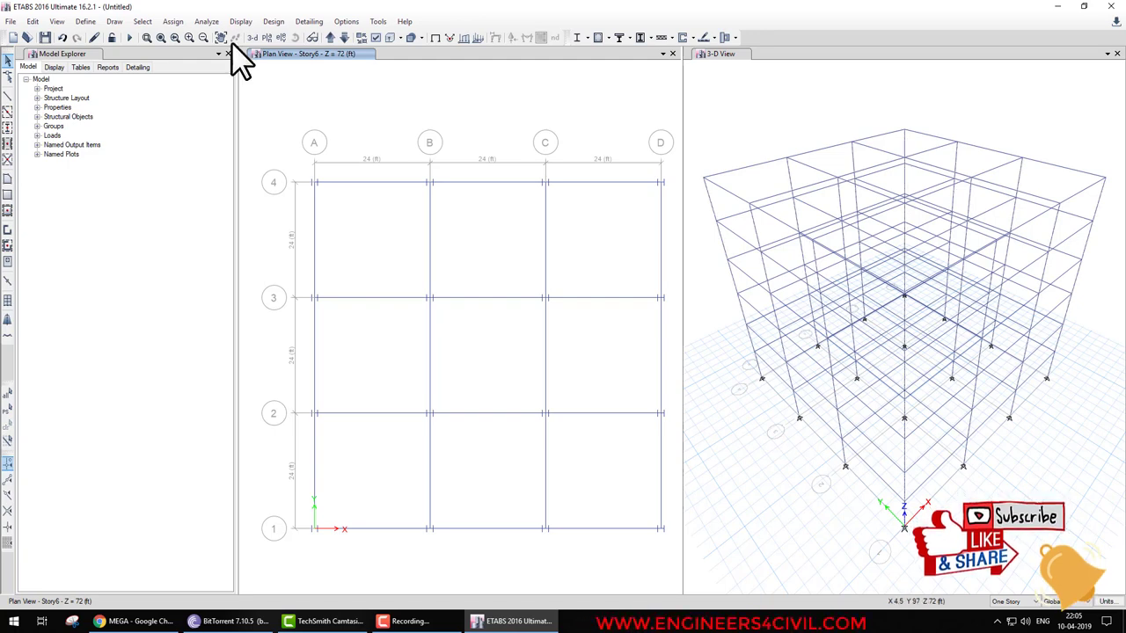
left_click(145, 23)
mouse_move(160, 37)
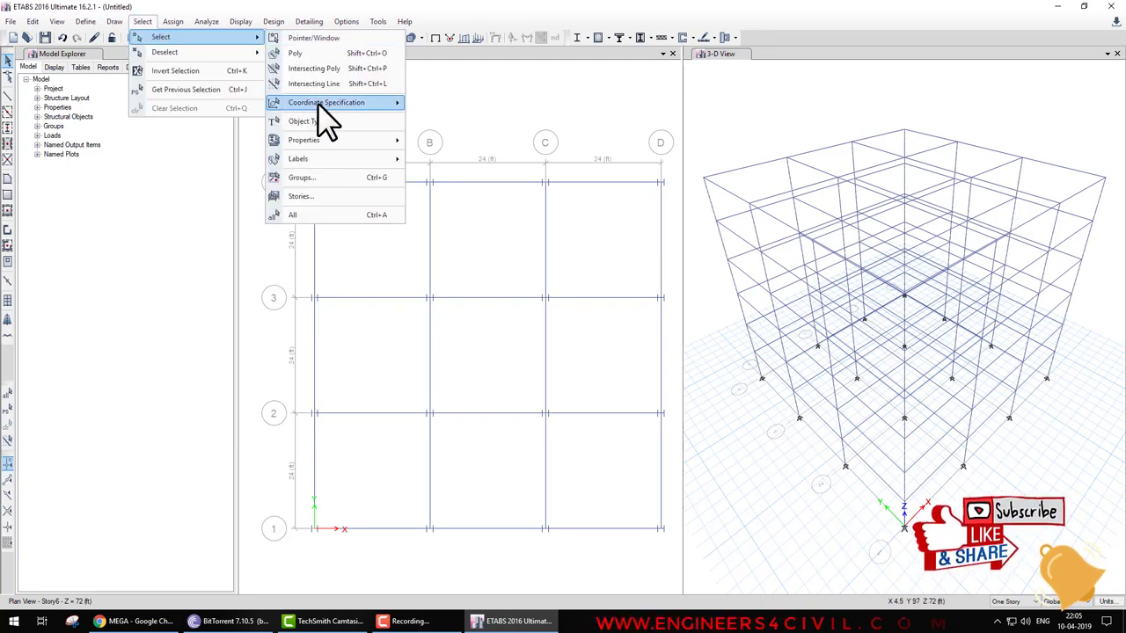
left_click(323, 121)
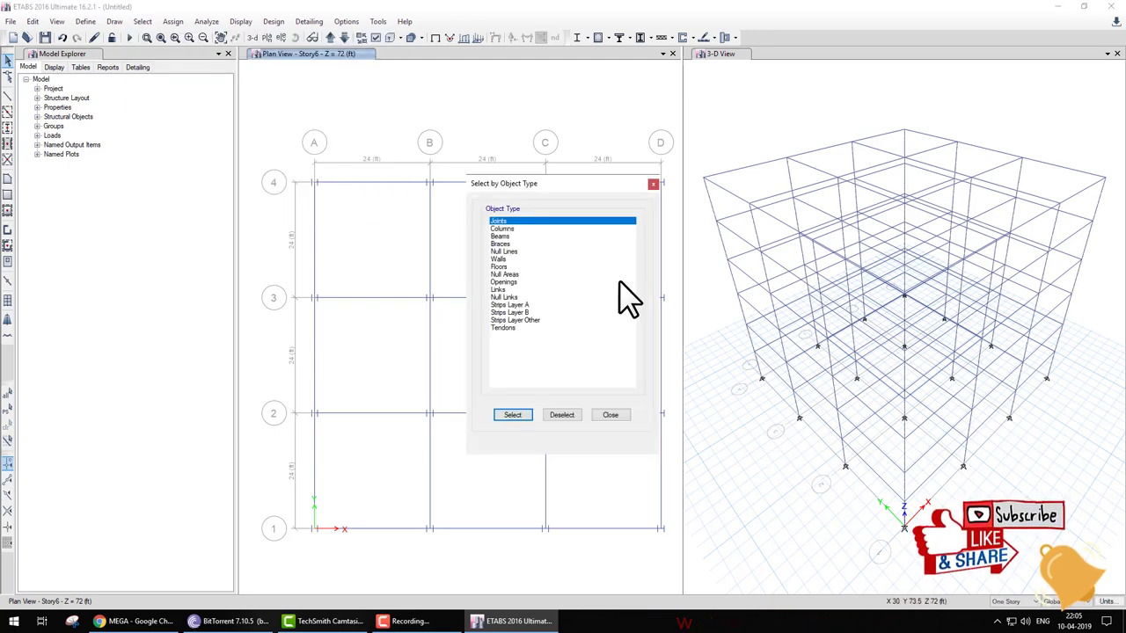
left_click(506, 228)
left_click(503, 267)
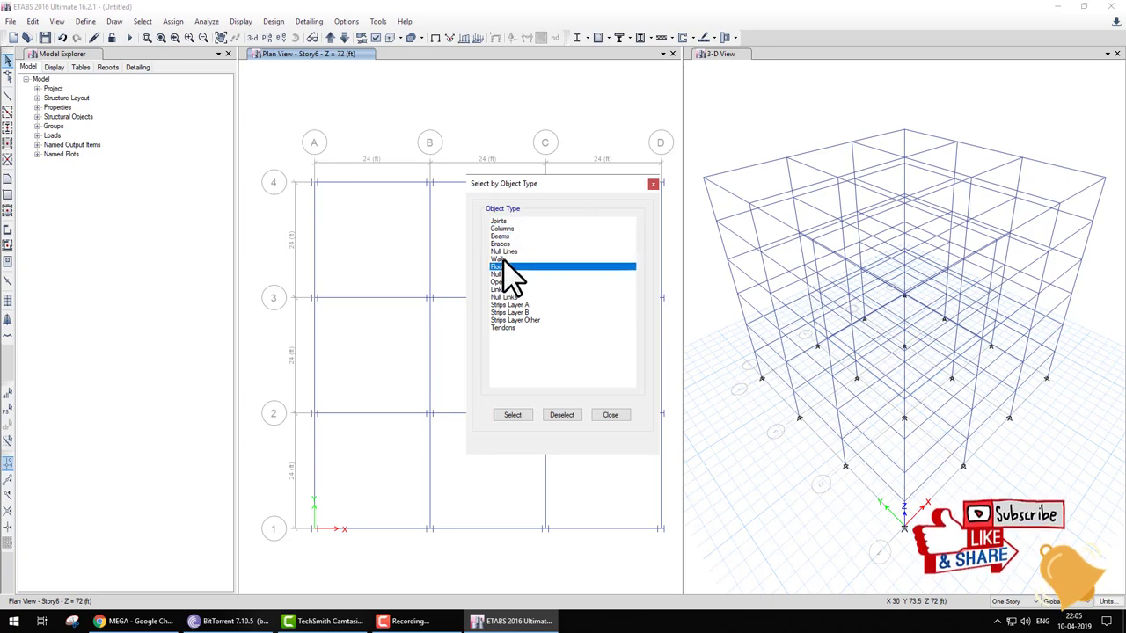
left_click(503, 259)
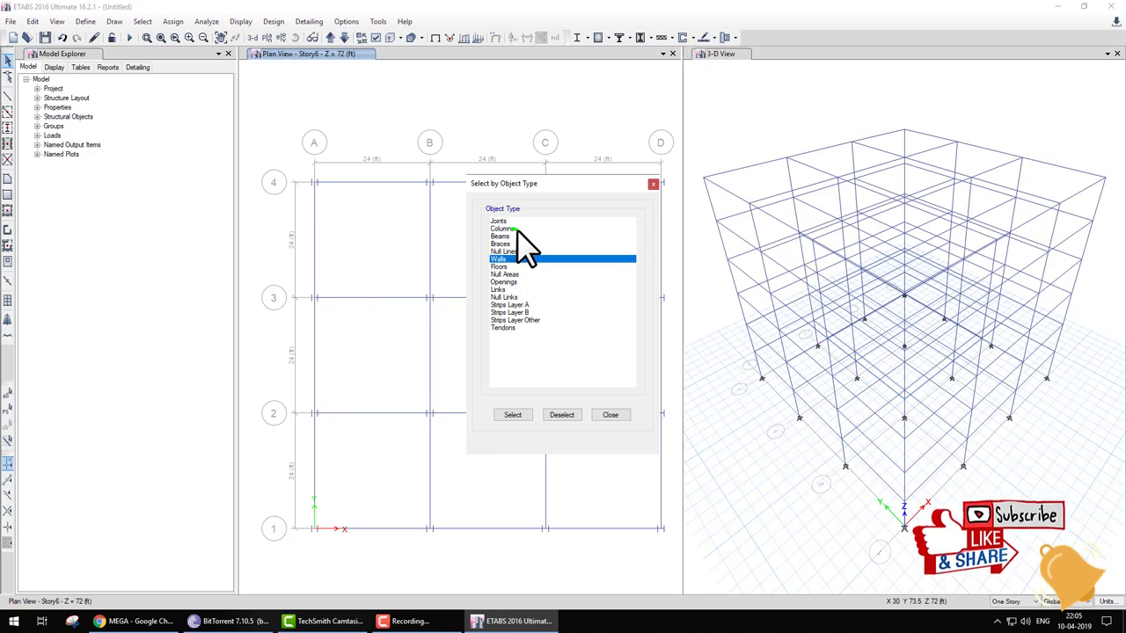
mouse_move(517, 231)
left_mouse_down()
mouse_move(542, 216)
mouse_move(540, 199)
left_mouse_up()
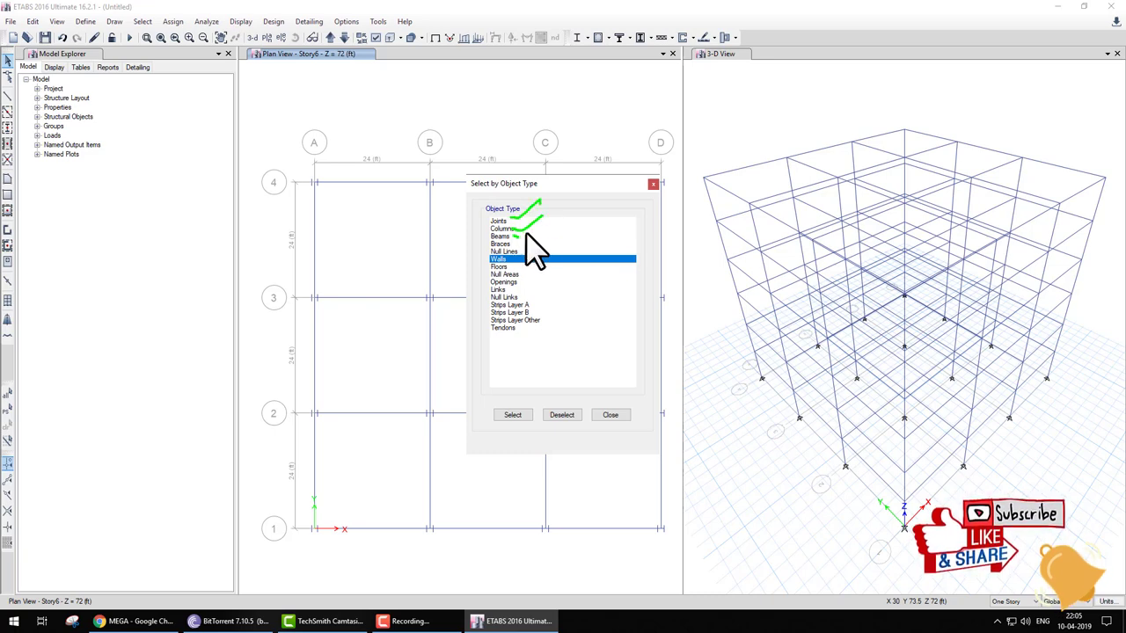
left_click_drag(526, 236, 542, 224)
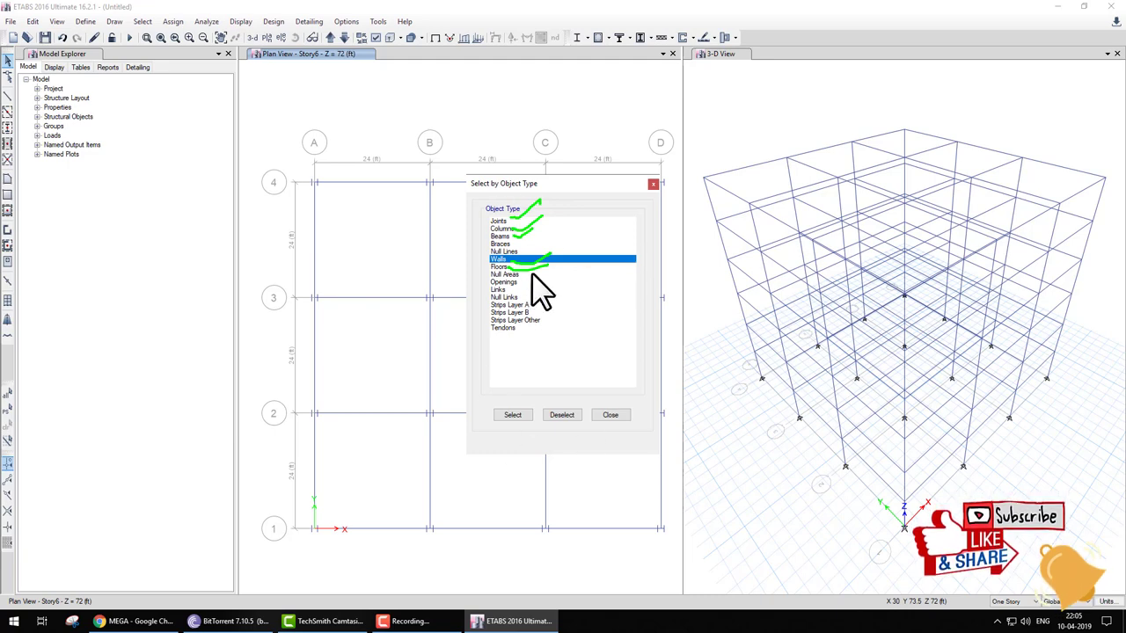
left_click(610, 414)
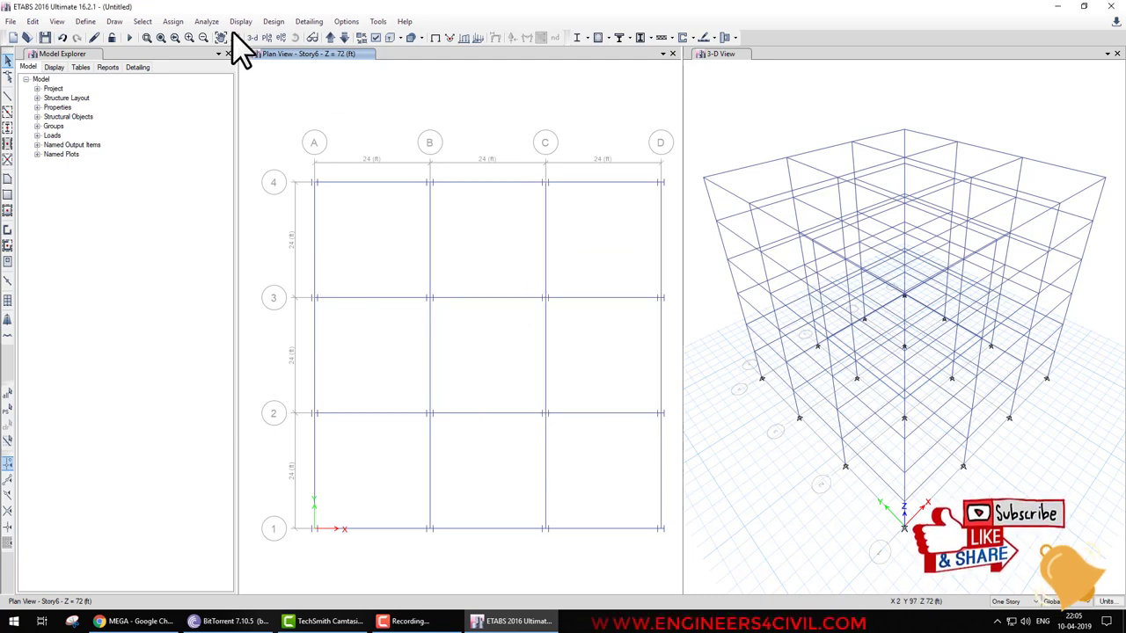
Select every frame made of A992Fy50 by material property, then close that dialog
left_click(144, 21)
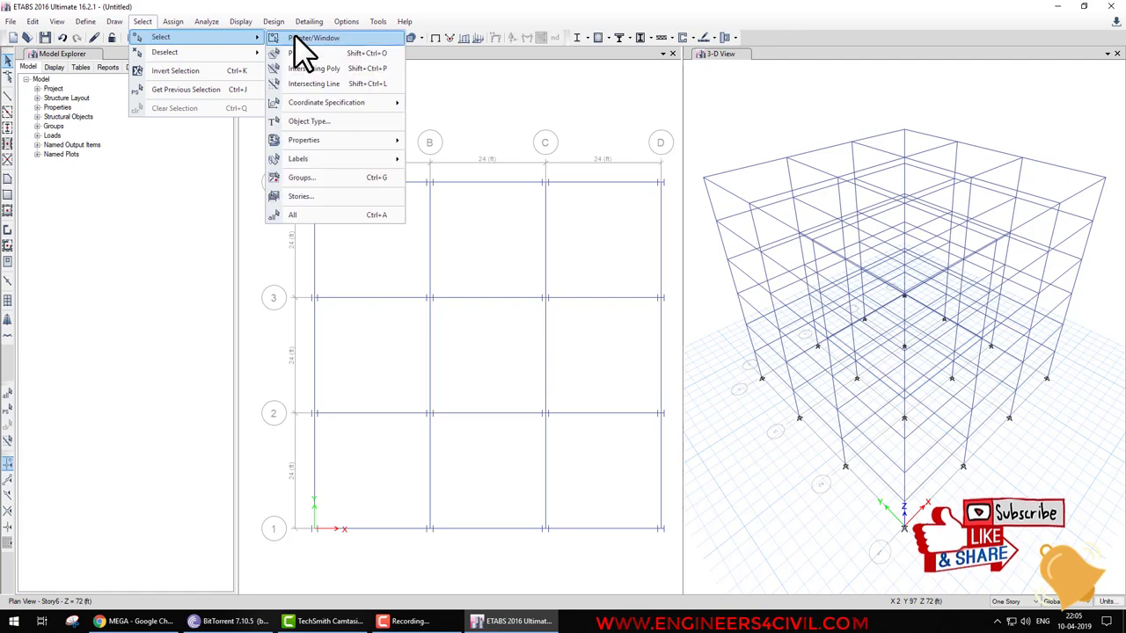
mouse_move(317, 140)
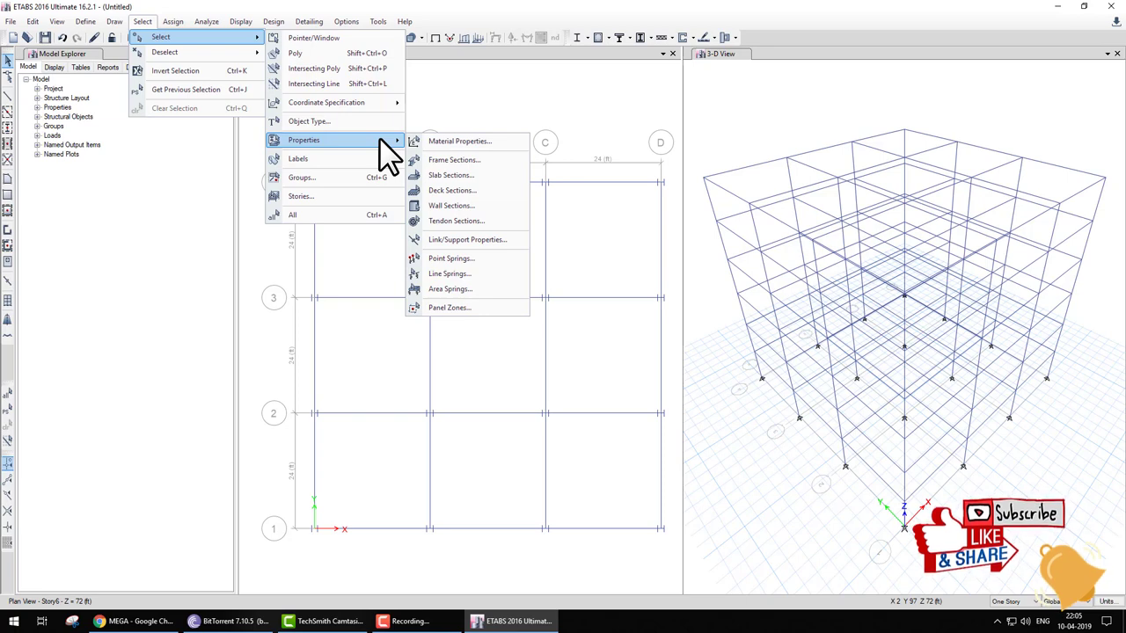
left_click(439, 144)
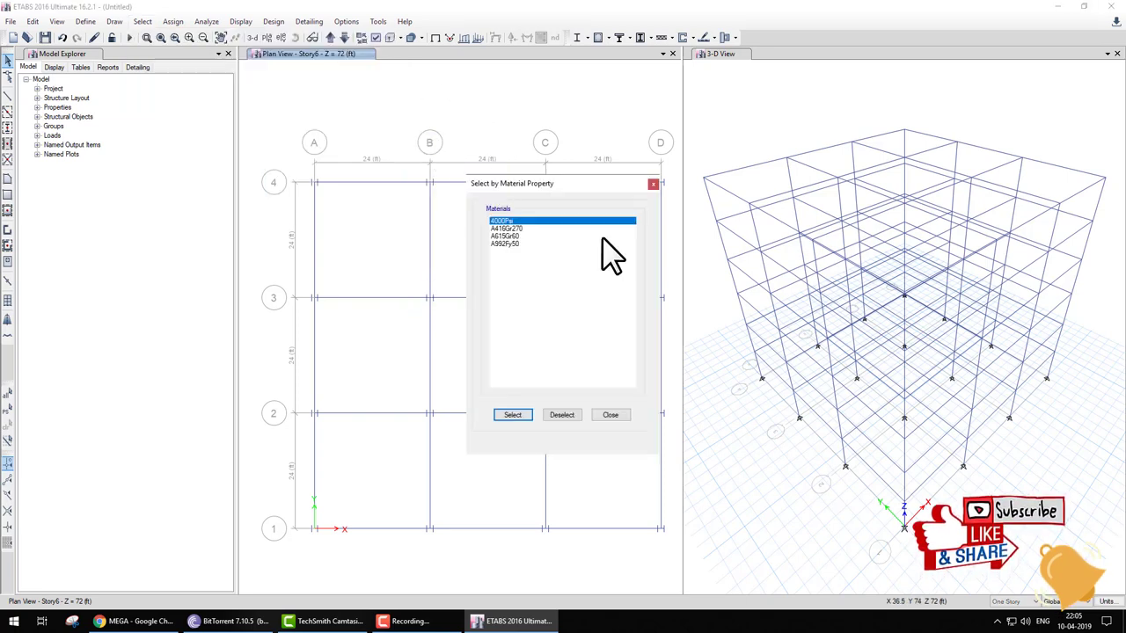
left_click(506, 244)
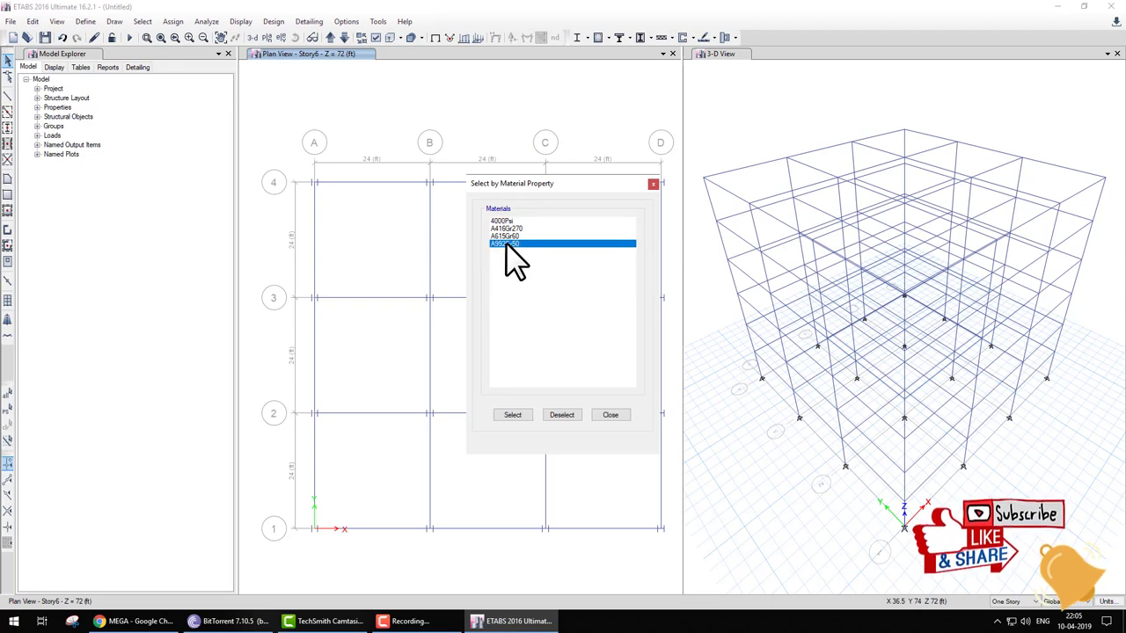
left_click(520, 413)
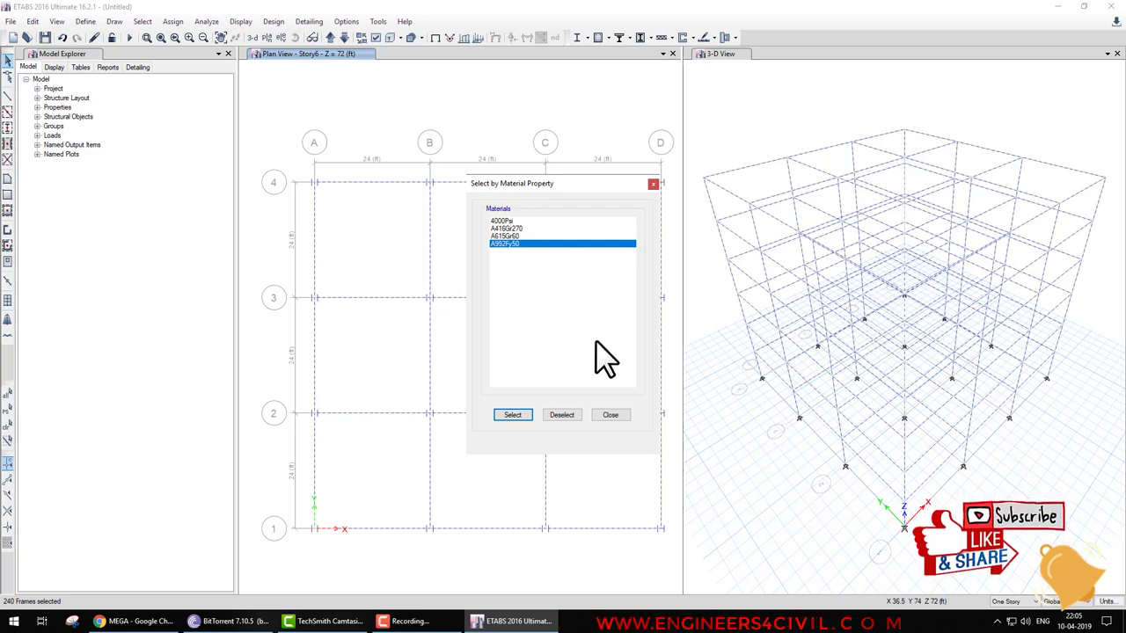
left_click(611, 414)
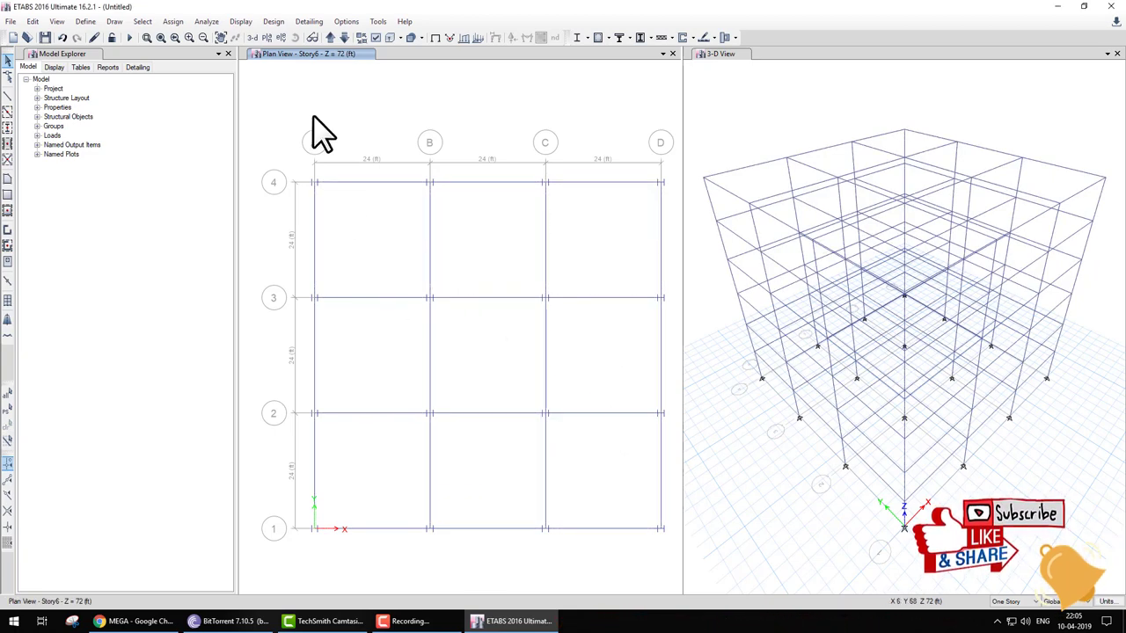
mouse_move(314, 113)
left_mouse_down()
mouse_move(330, 174)
mouse_move(341, 97)
mouse_move(333, 170)
left_mouse_up()
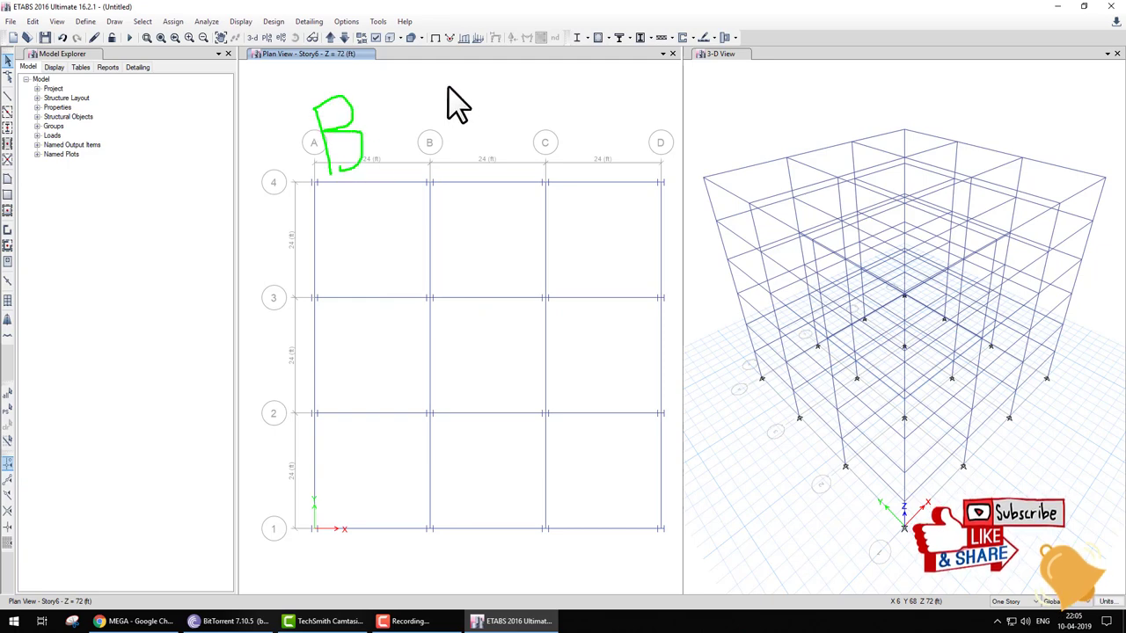
left_click_drag(454, 80, 465, 162)
mouse_move(475, 104)
left_mouse_down()
mouse_move(498, 67)
mouse_move(506, 118)
mouse_move(546, 128)
left_mouse_up()
mouse_move(615, 77)
left_mouse_down()
mouse_move(628, 100)
mouse_move(616, 81)
left_mouse_up()
left_click_drag(360, 230, 403, 295)
left_click_drag(492, 280, 510, 233)
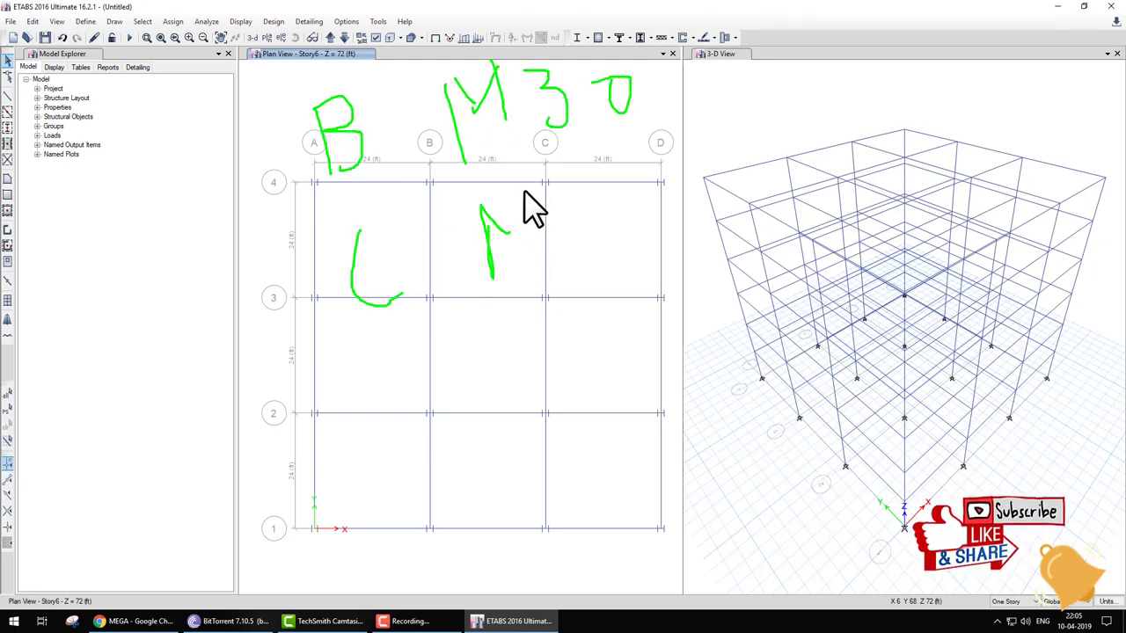
left_click_drag(568, 190, 605, 257)
left_click_drag(652, 172, 627, 182)
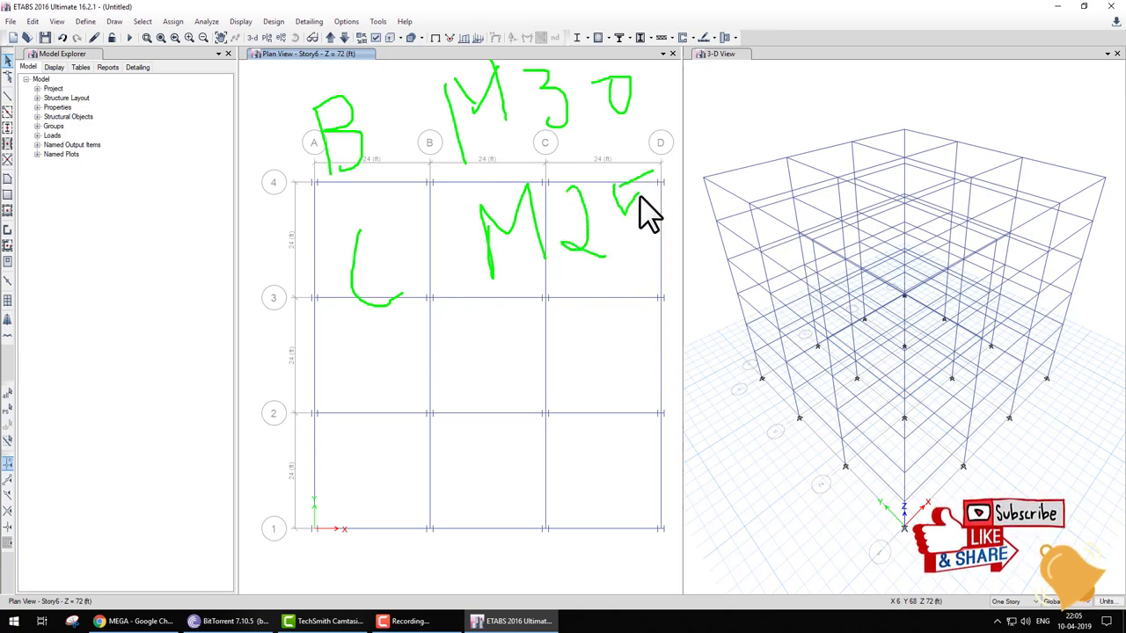
mouse_move(515, 292)
left_mouse_down()
mouse_move(674, 265)
mouse_move(489, 184)
mouse_move(482, 301)
left_mouse_up()
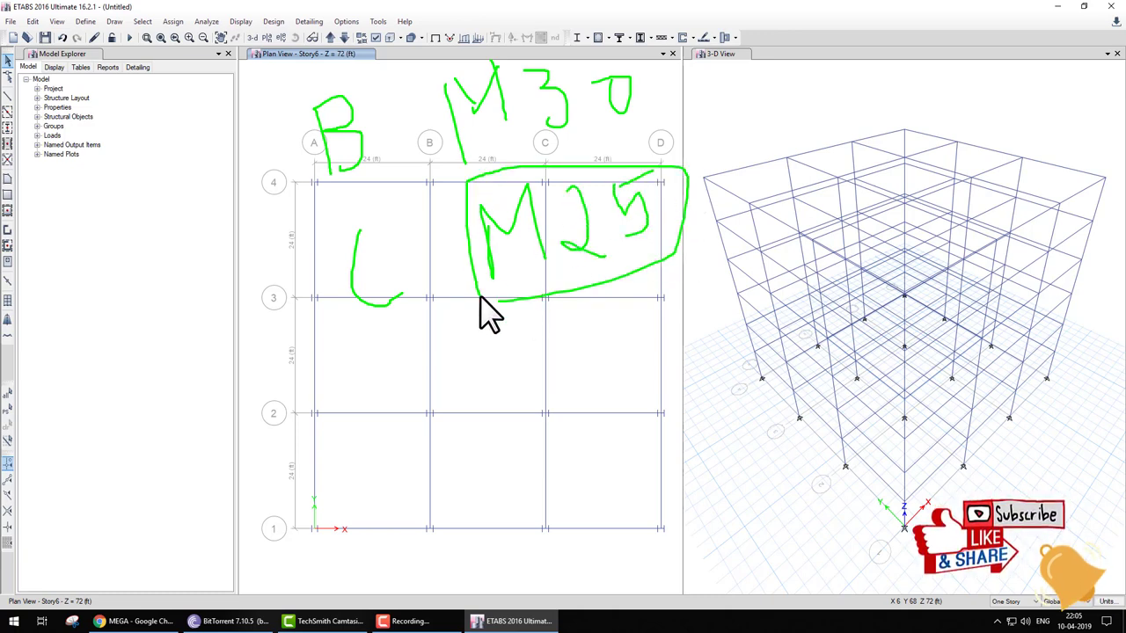
key("Escape")
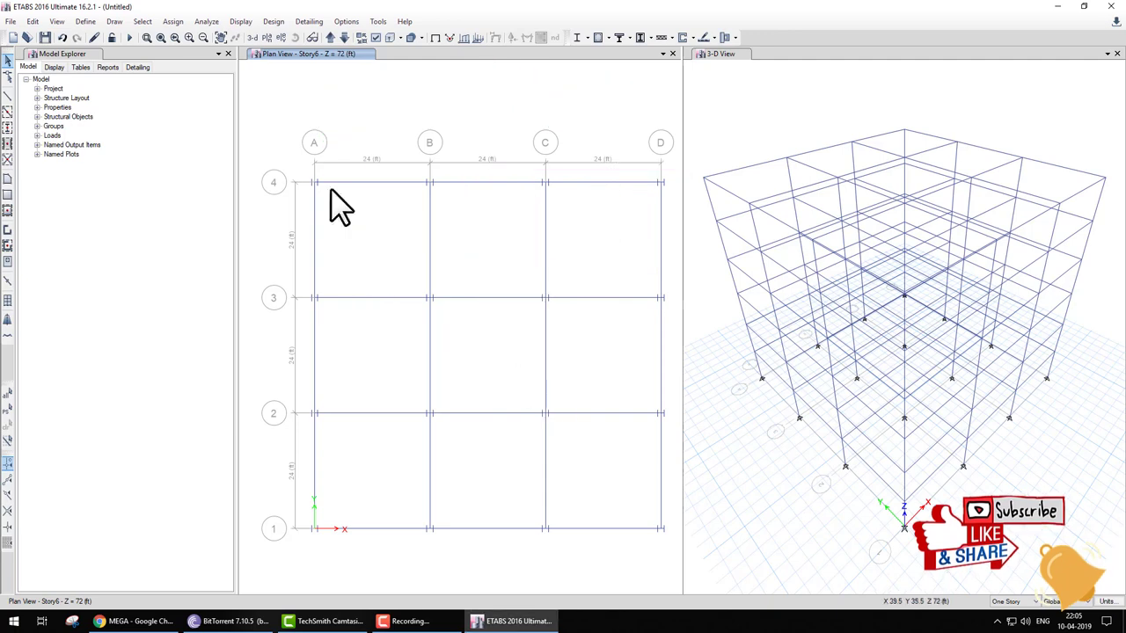
left_click(148, 23)
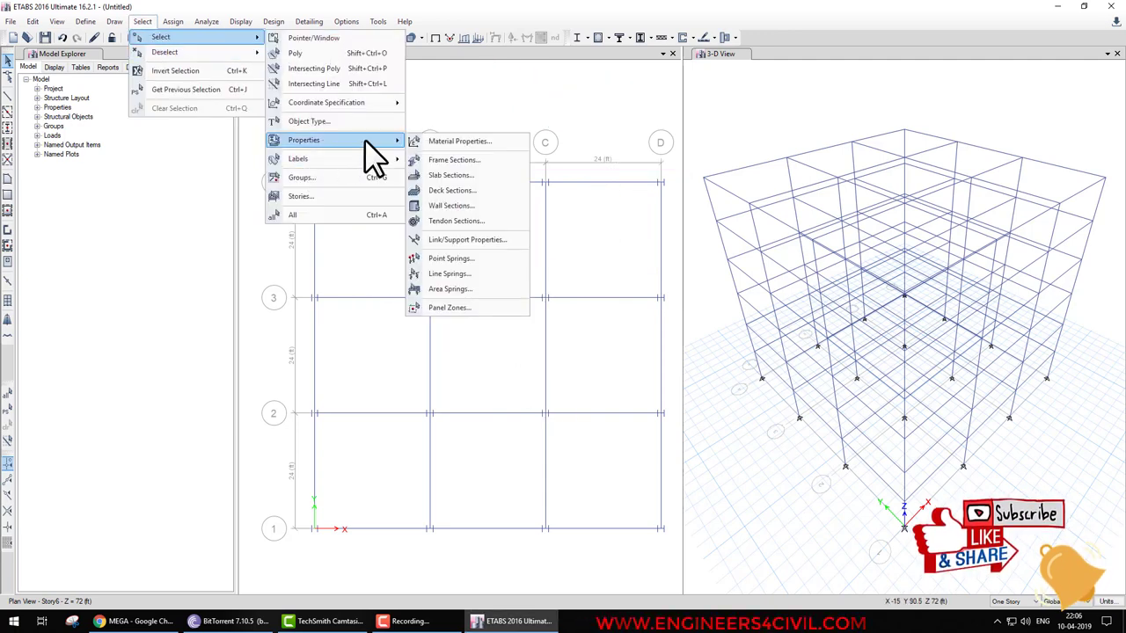
left_click(460, 160)
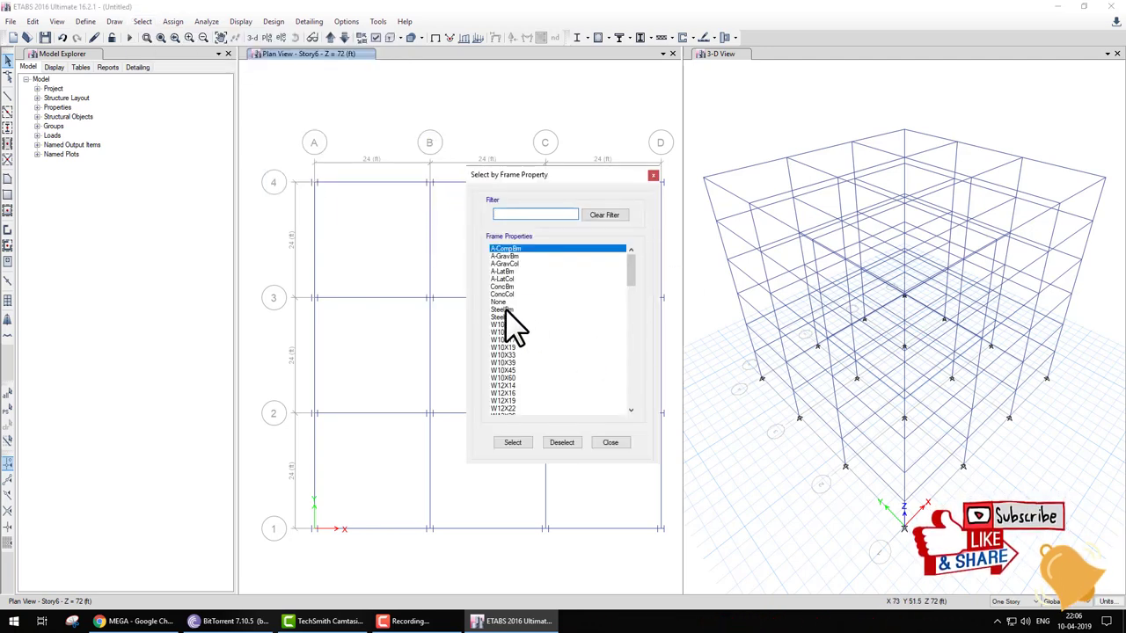
left_click(505, 318)
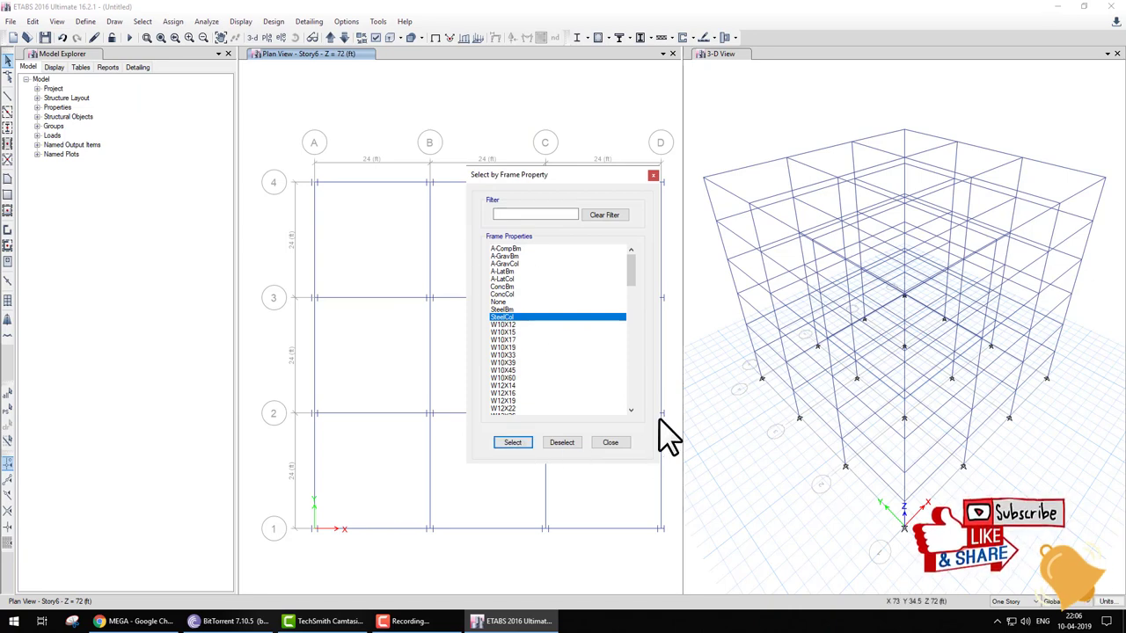
left_click(617, 442)
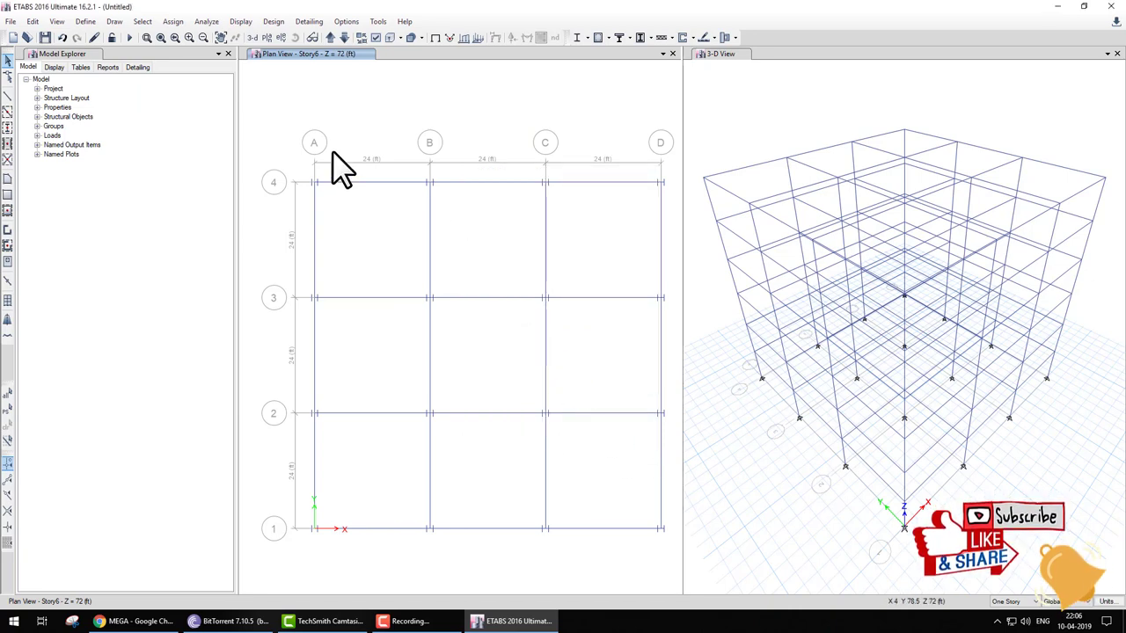
Select the frames labelled B5 on every story by frame label
left_click(143, 21)
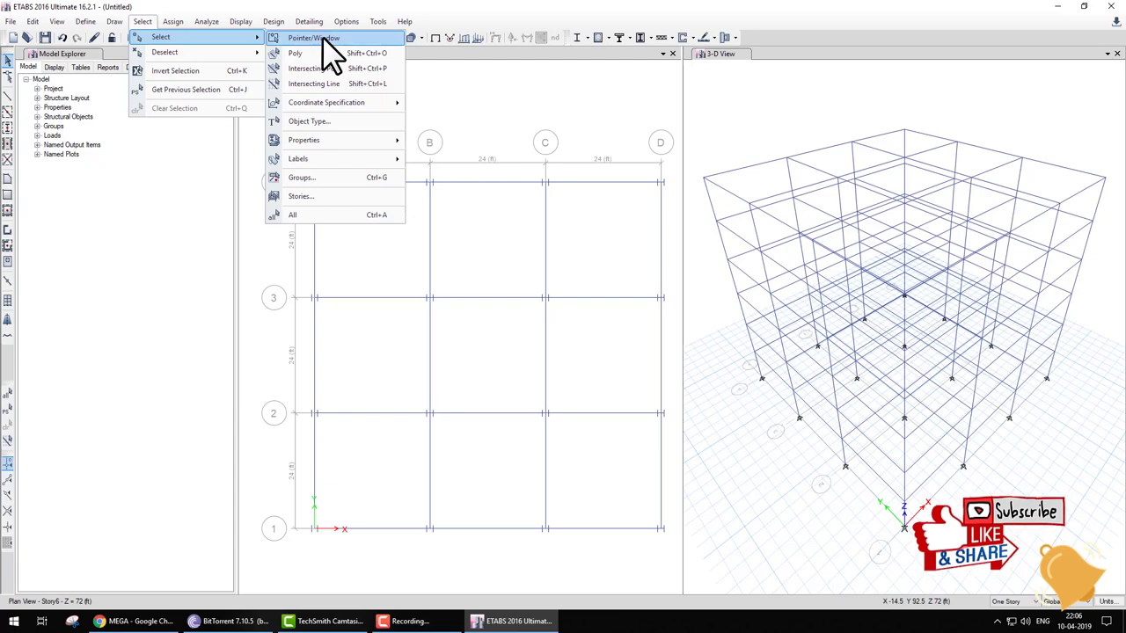
mouse_move(298, 159)
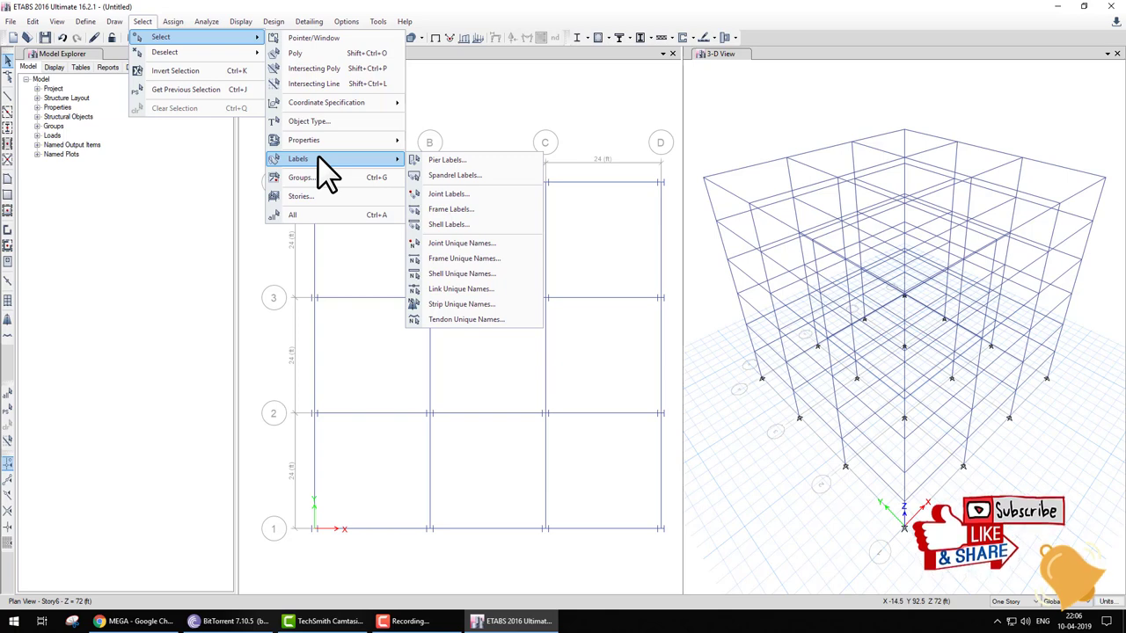
left_click(457, 209)
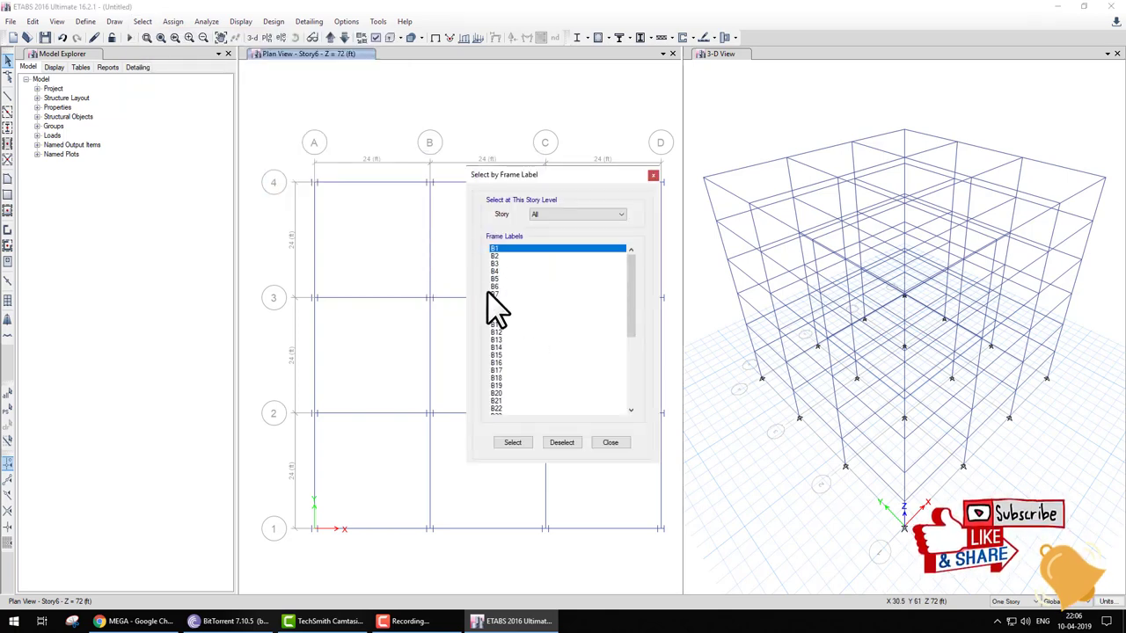
left_click(492, 278)
left_click(513, 443)
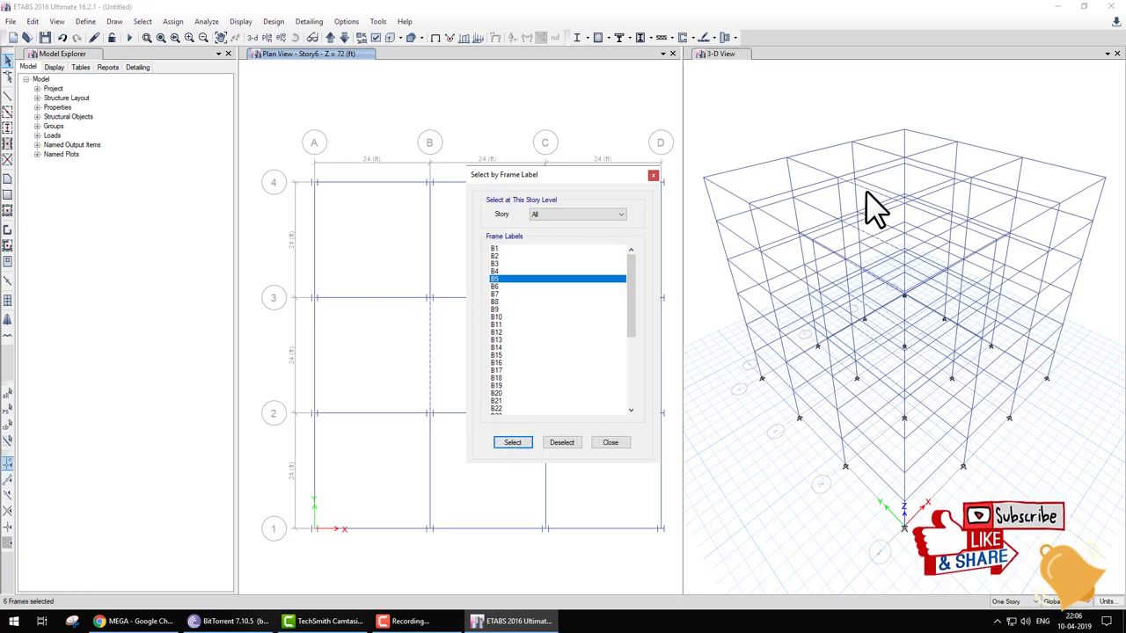
left_click(611, 443)
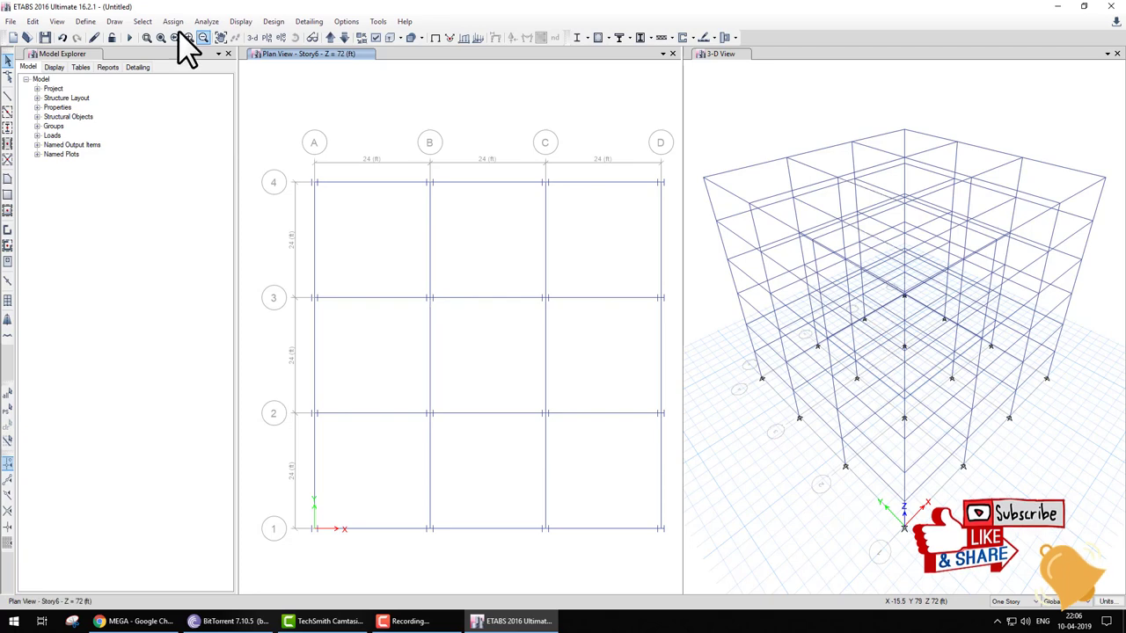
Select the 112 joints and 240 frames of the All group and close the dialog
left_click(143, 21)
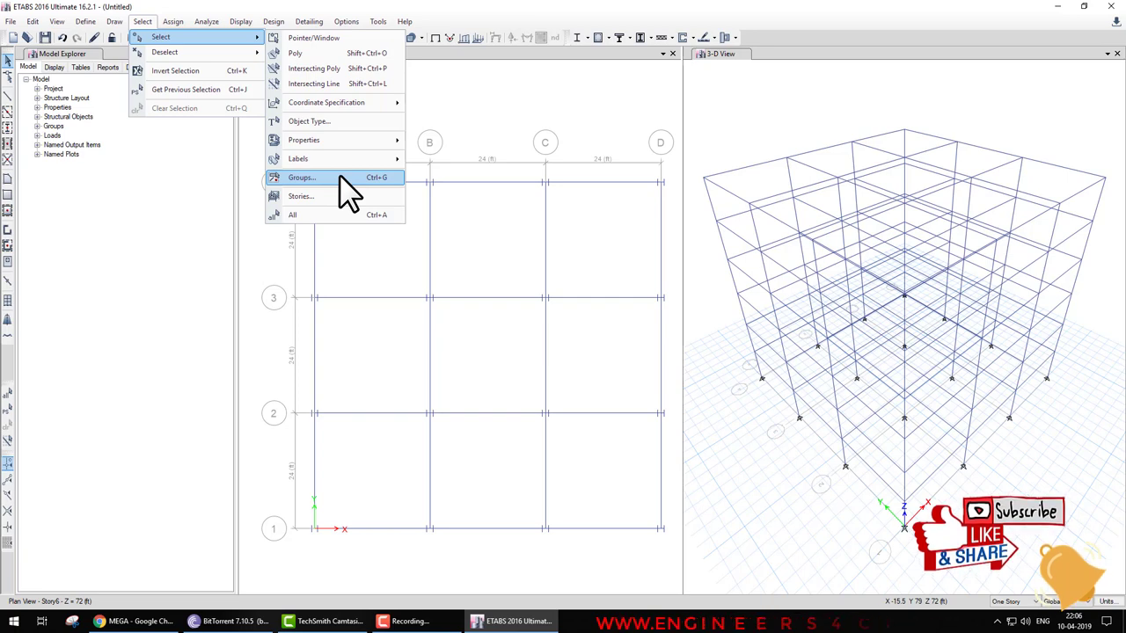
left_click(347, 188)
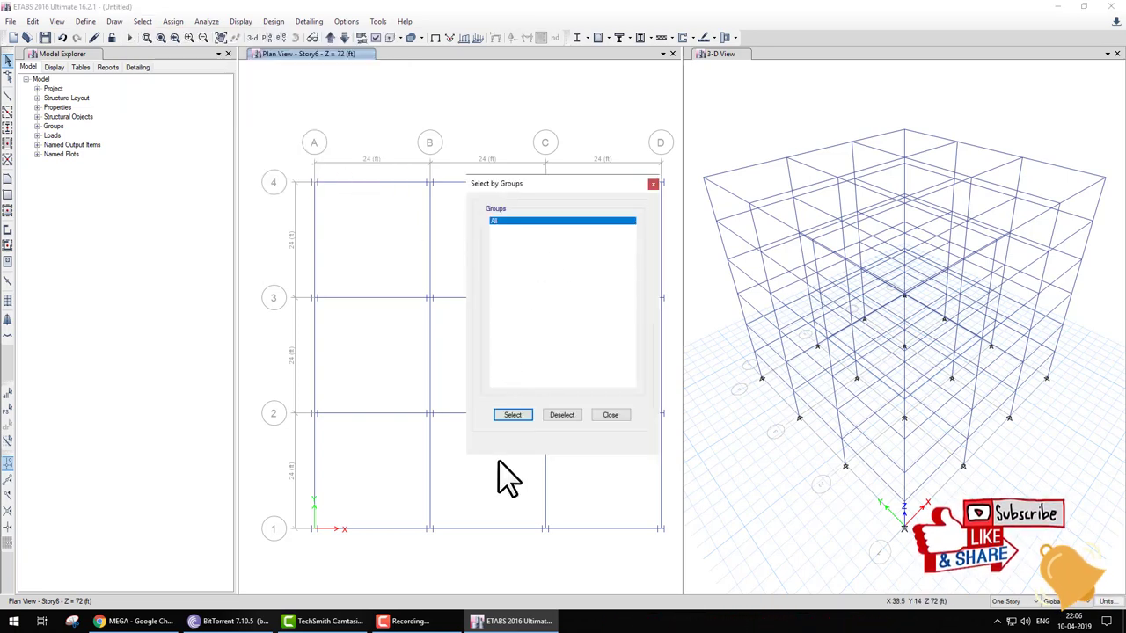
left_click(513, 415)
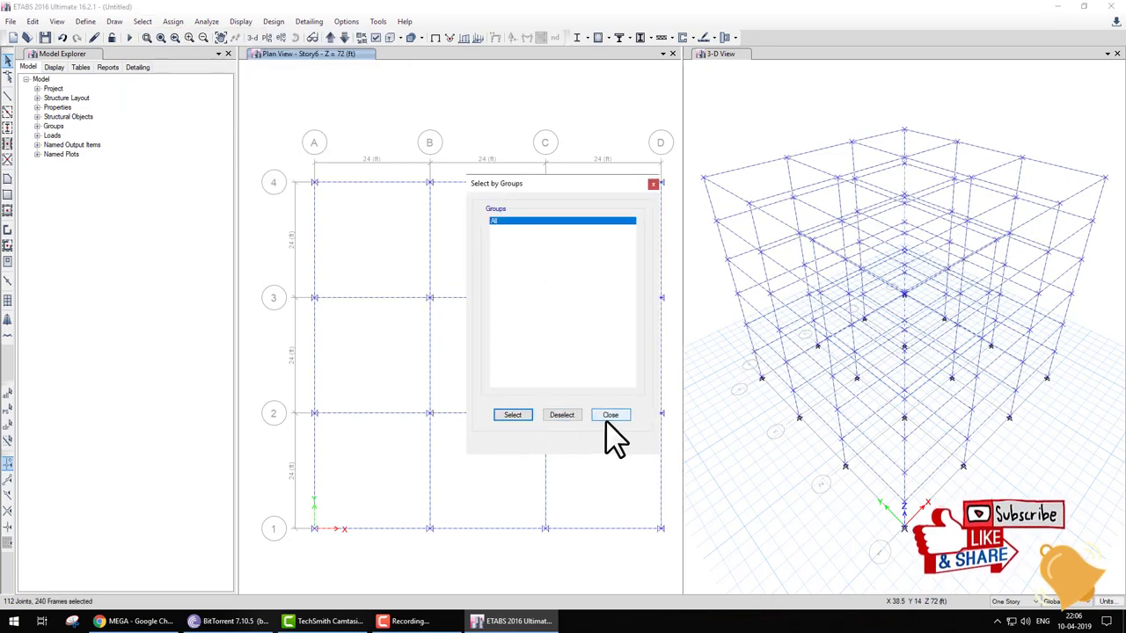
left_click(610, 415)
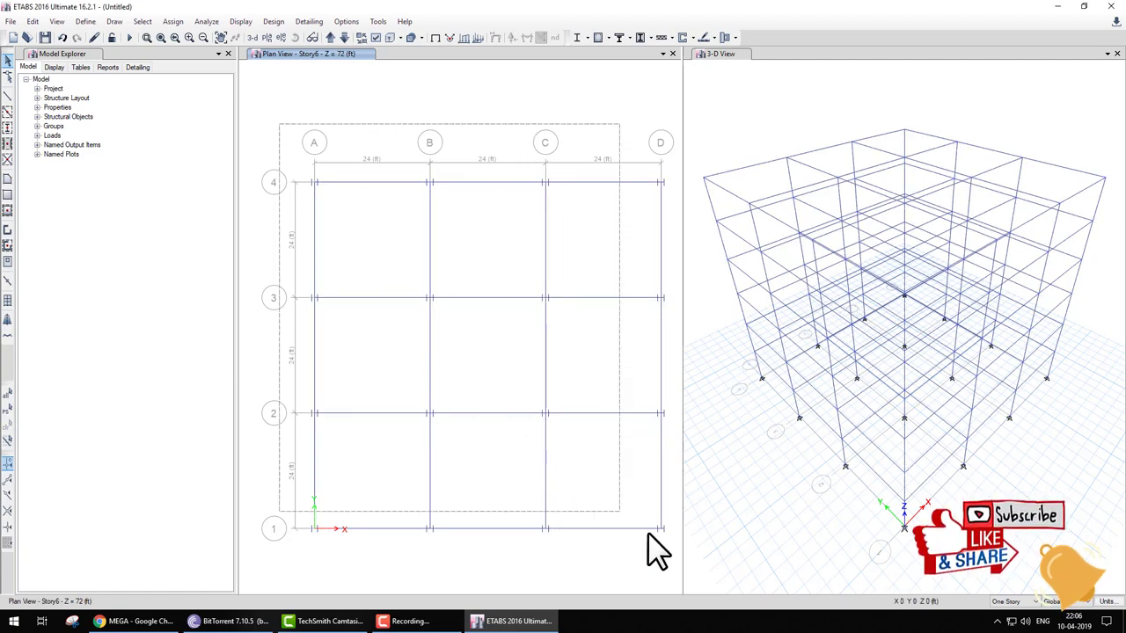
Window-select the Story6 joints and frames and define a new group named UPPER
left_click_drag(400, 308, 678, 568)
left_click(517, 323)
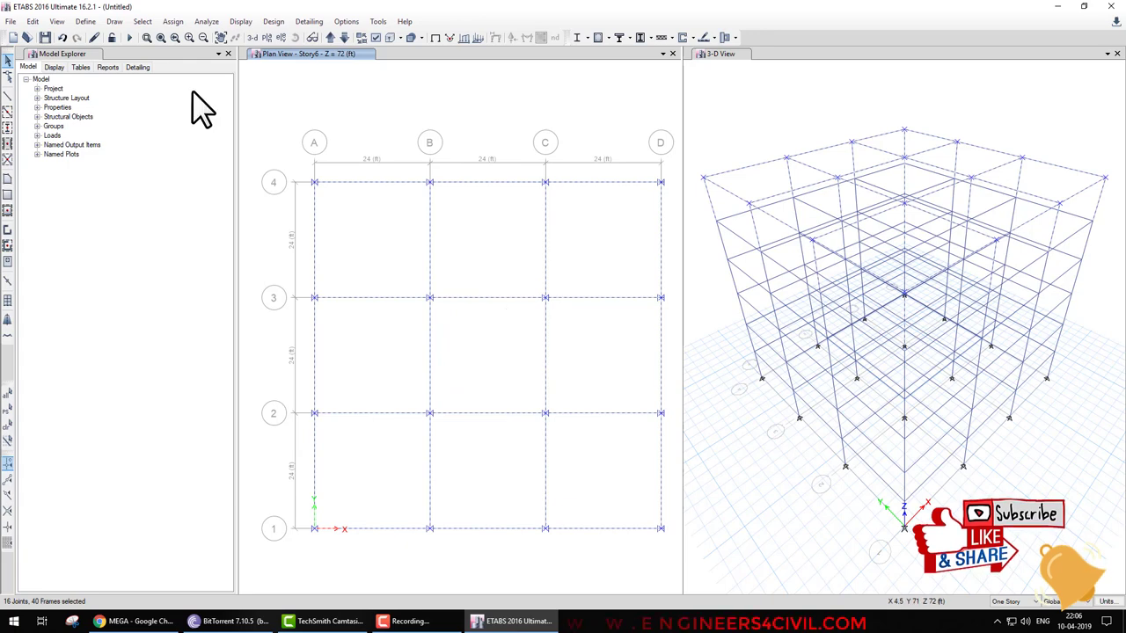
left_click(85, 21)
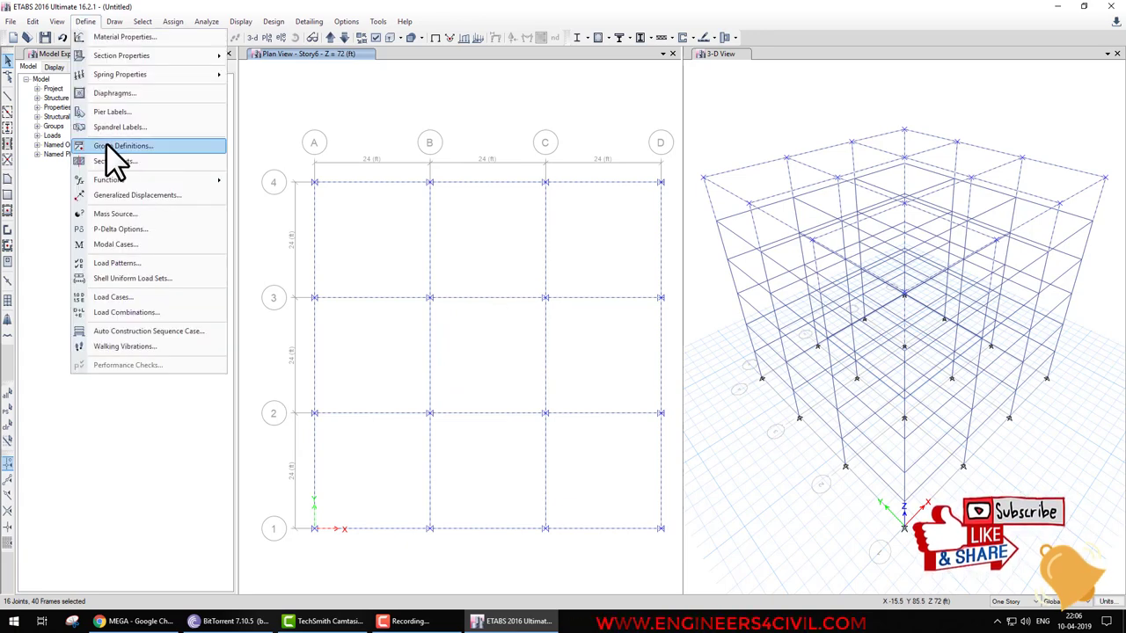
left_click(108, 148)
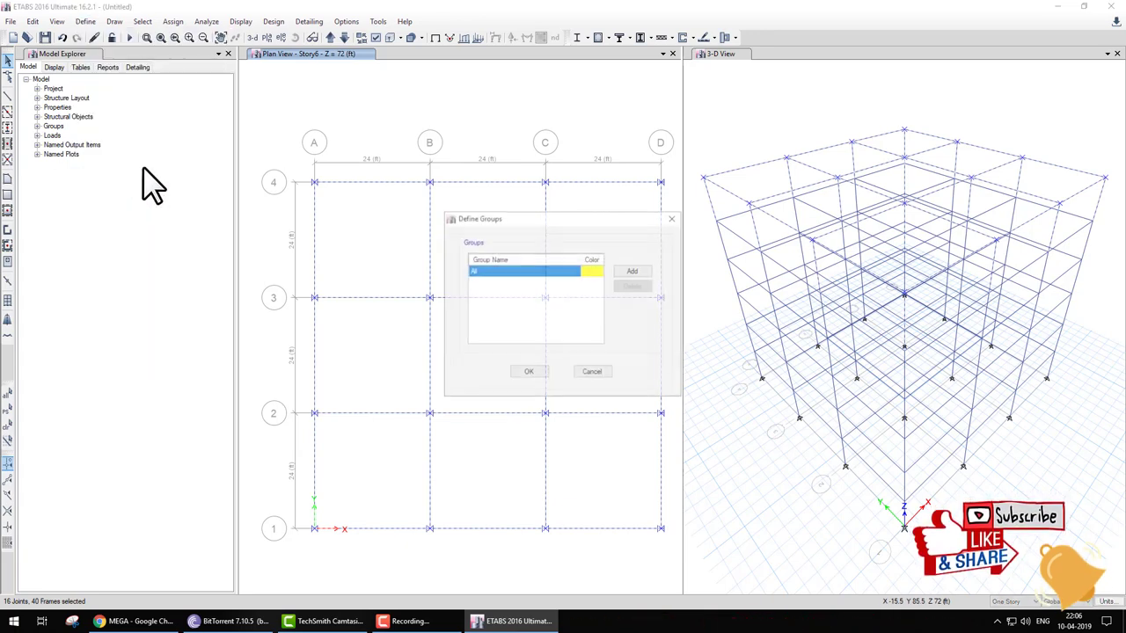
left_click(621, 274)
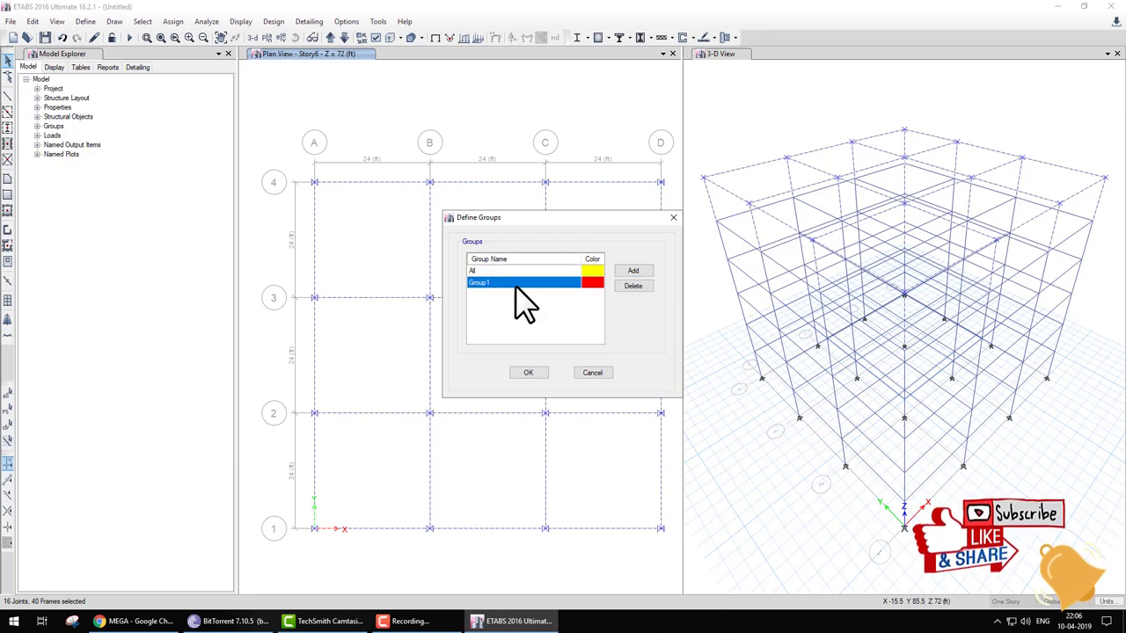
left_click(515, 284)
left_click_drag(515, 283, 431, 284)
type("UPPER")
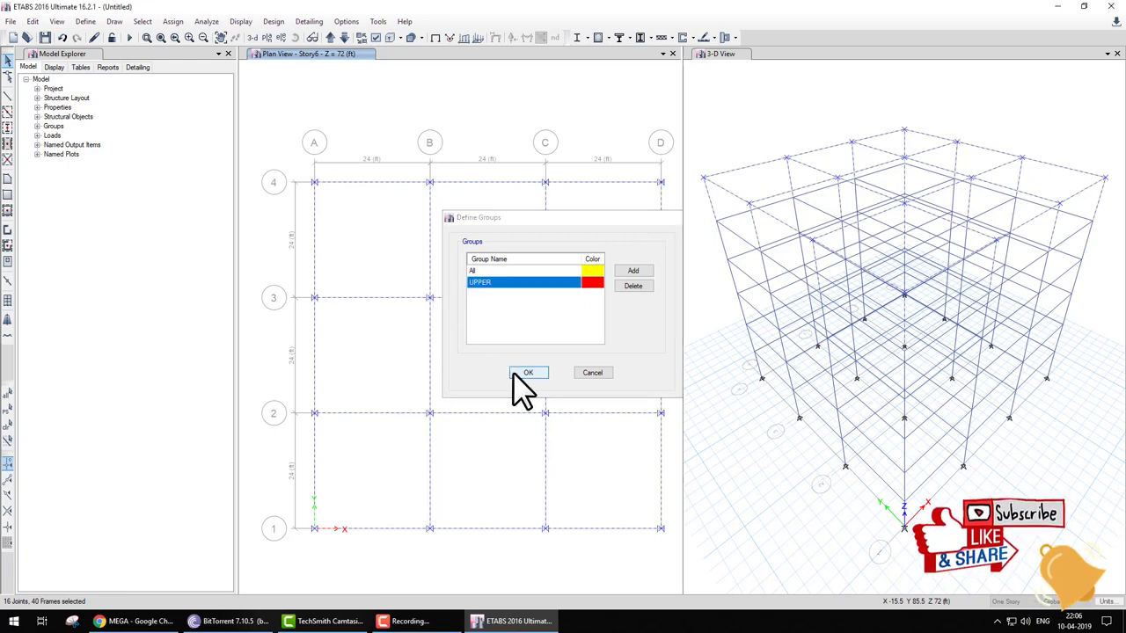
left_click(515, 372)
Assign the 16 selected joints and 40 frames to the UPPER group
left_click(180, 21)
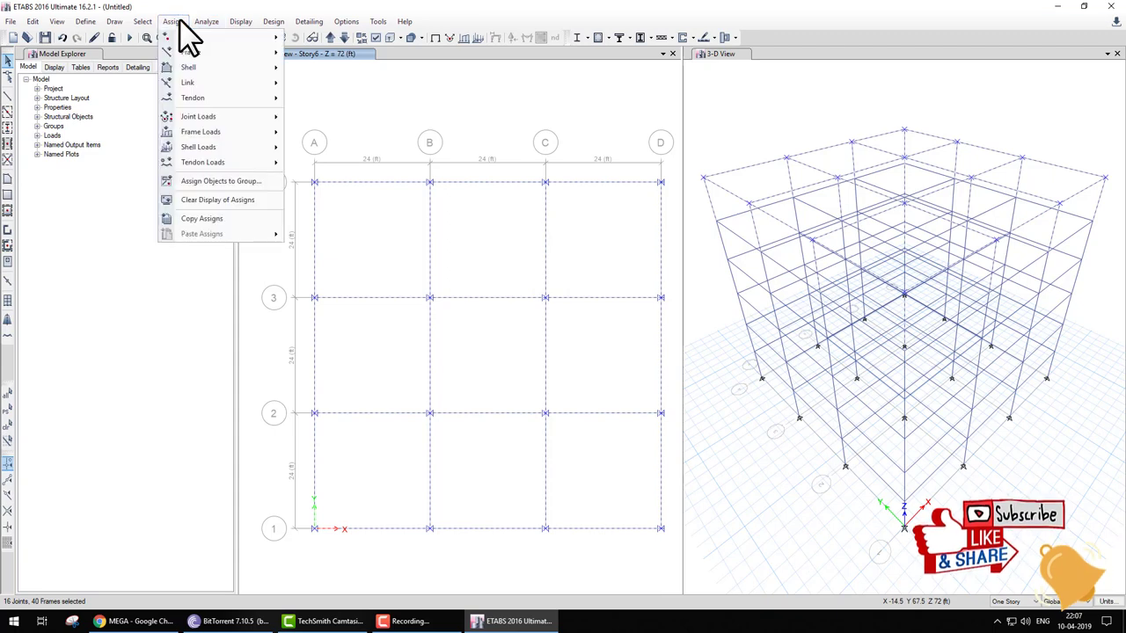
left_click(217, 183)
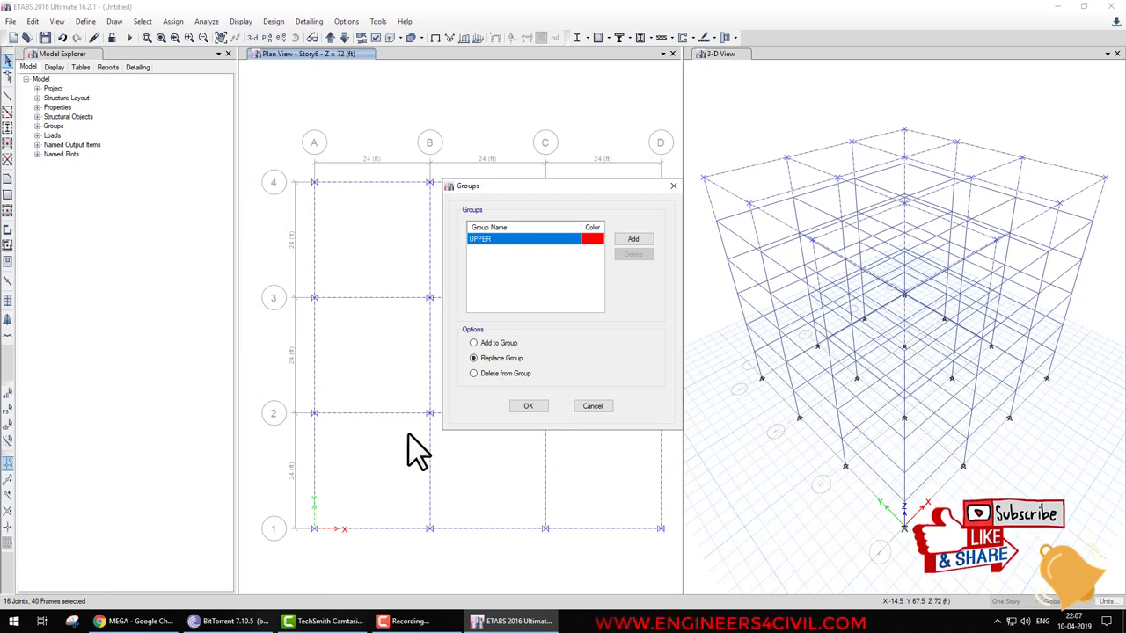
left_click(531, 406)
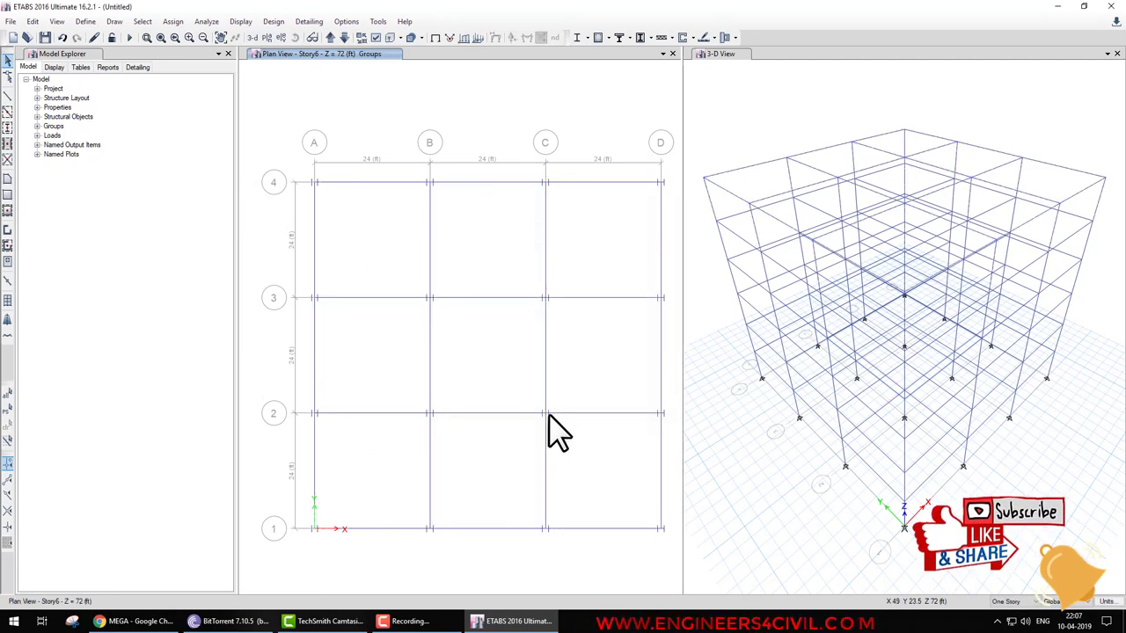
left_click(146, 25)
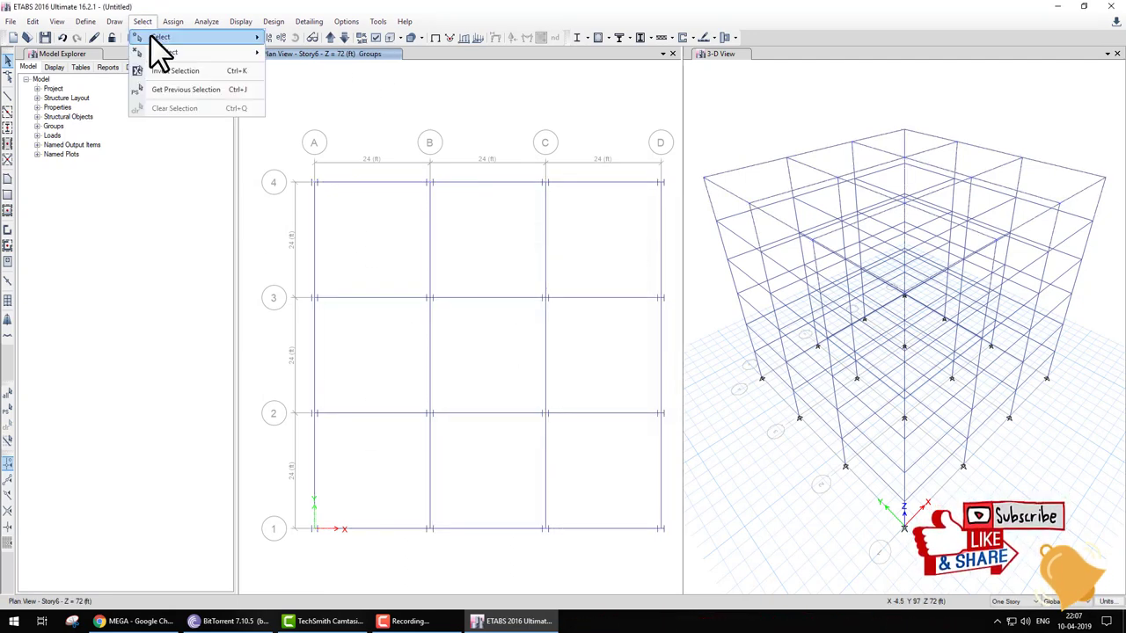
mouse_move(161, 37)
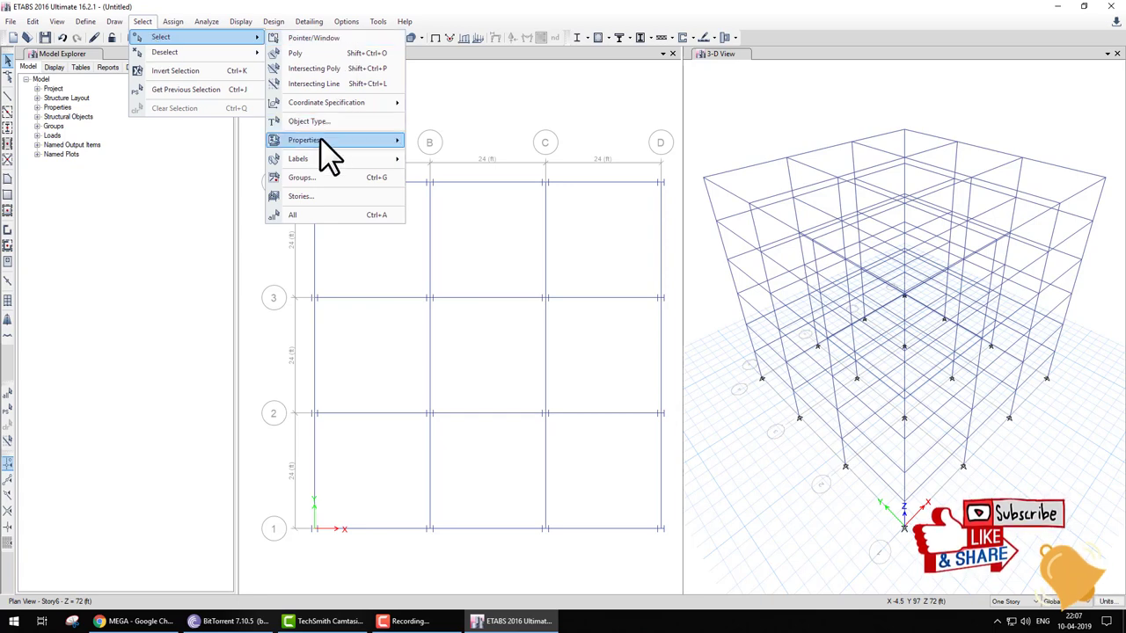
left_click(303, 177)
left_click(504, 230)
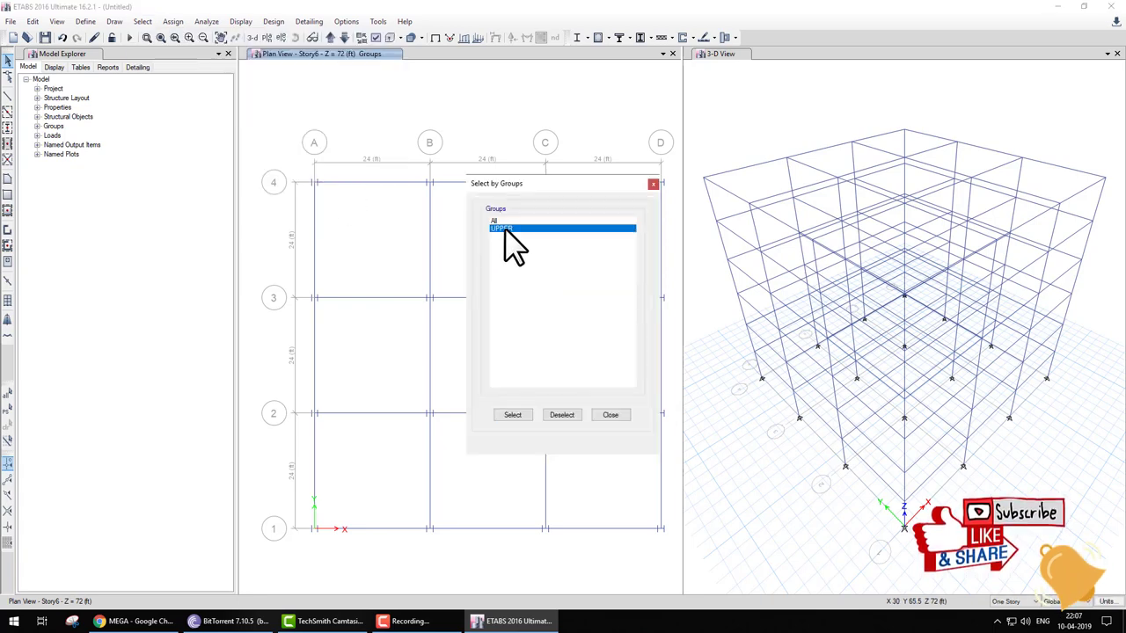
left_click(510, 413)
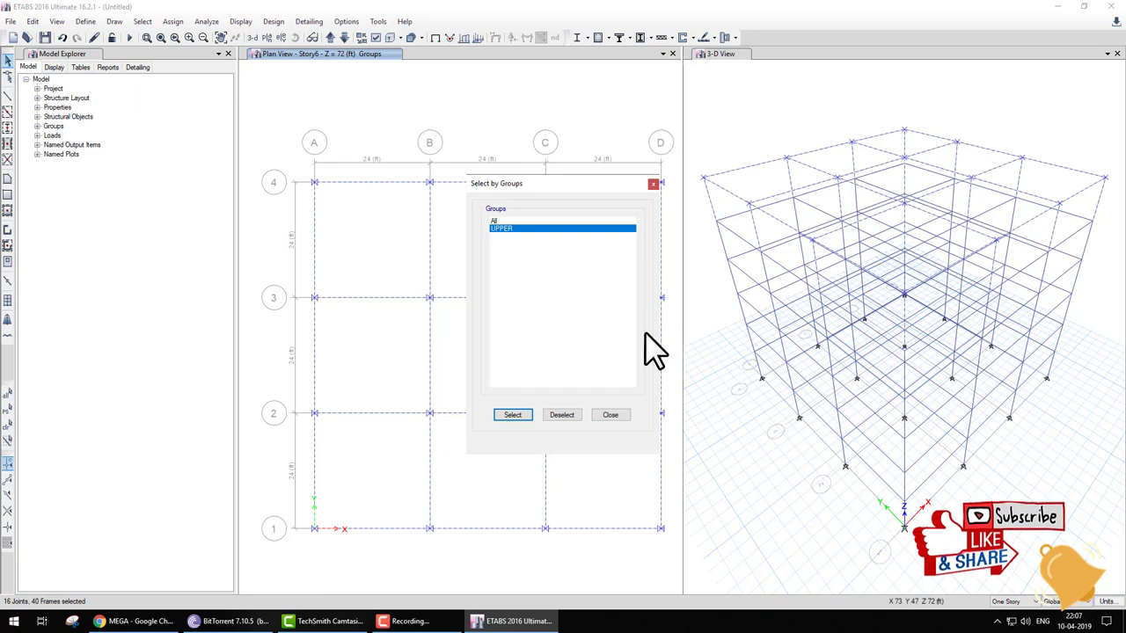
left_click(610, 414)
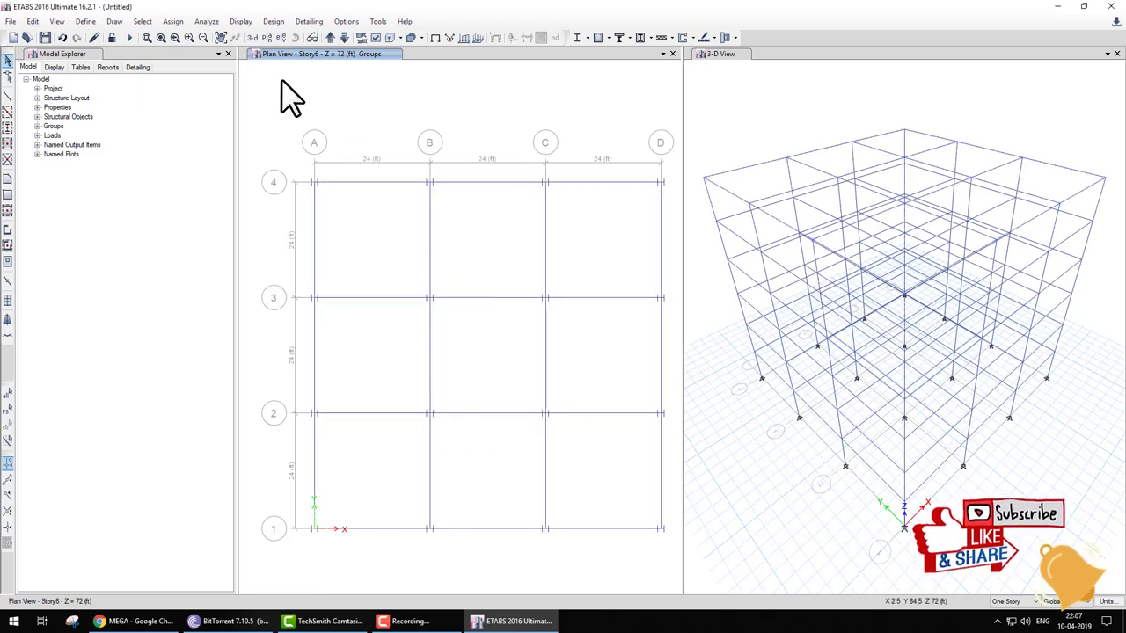
left_click(142, 21)
mouse_move(161, 37)
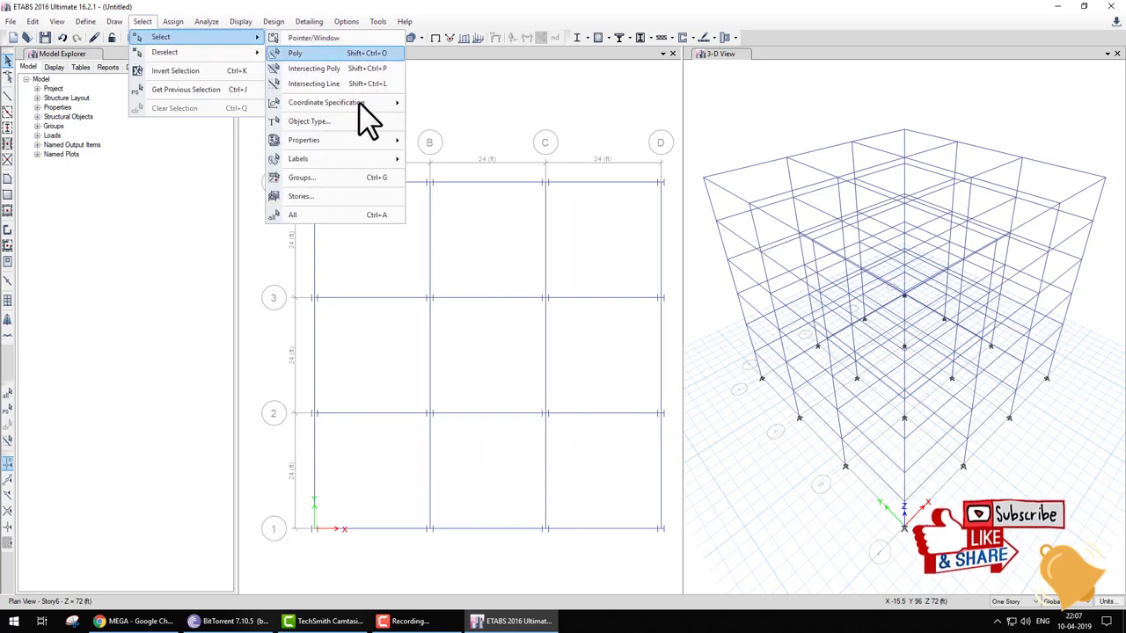
left_click(331, 197)
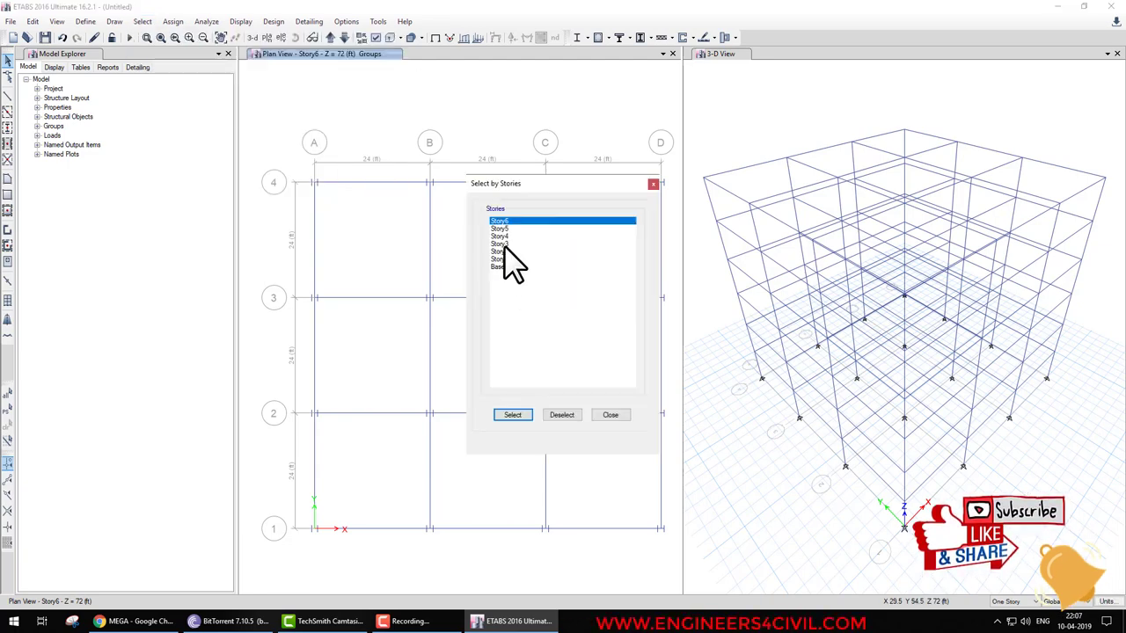
left_click(504, 244)
left_click(526, 411)
left_click(610, 414)
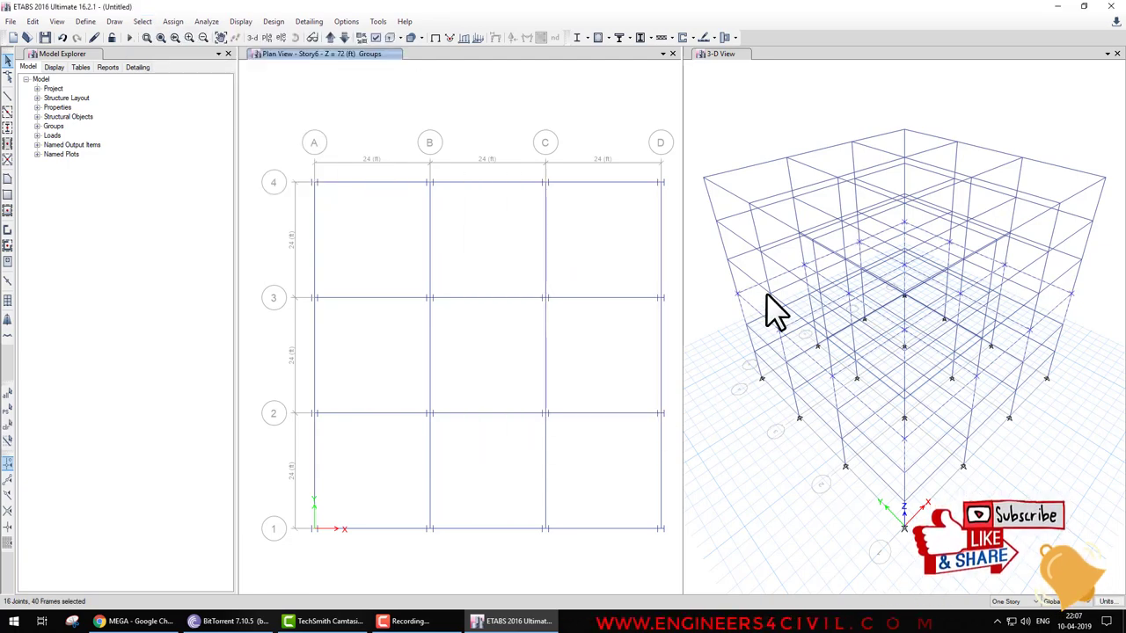
left_click(149, 17)
mouse_move(161, 37)
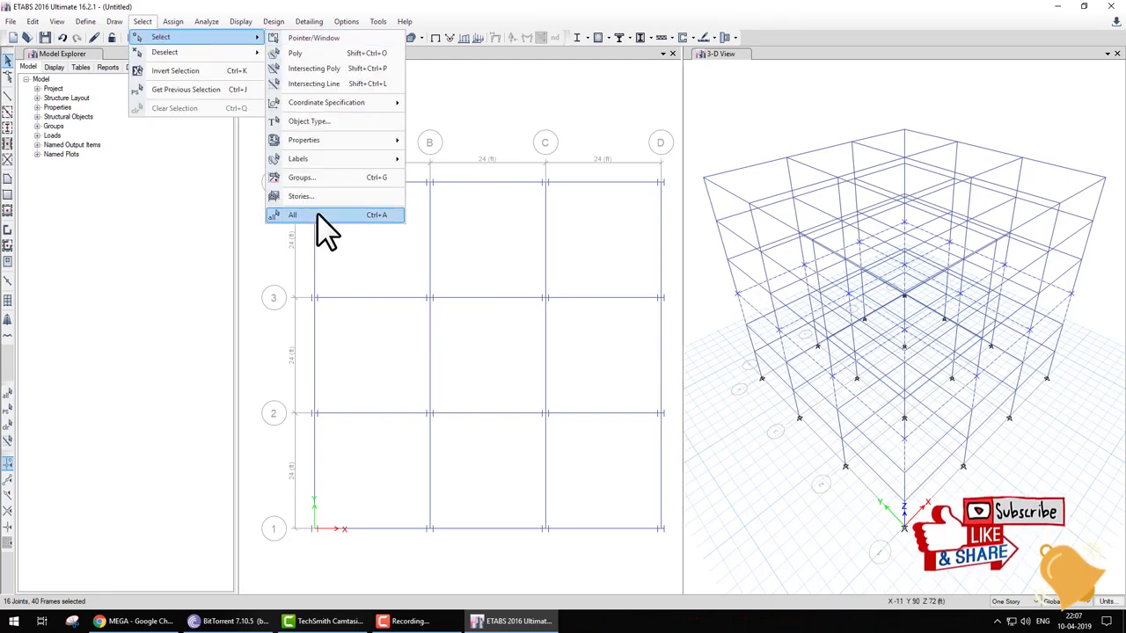
left_click(317, 215)
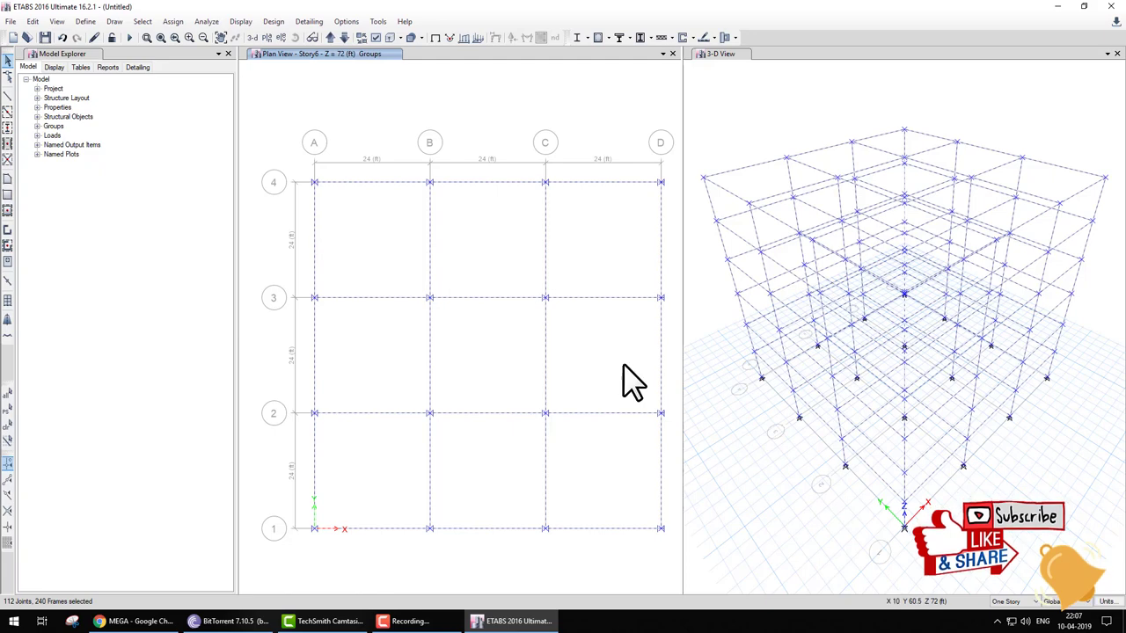
key("ctrl+q")
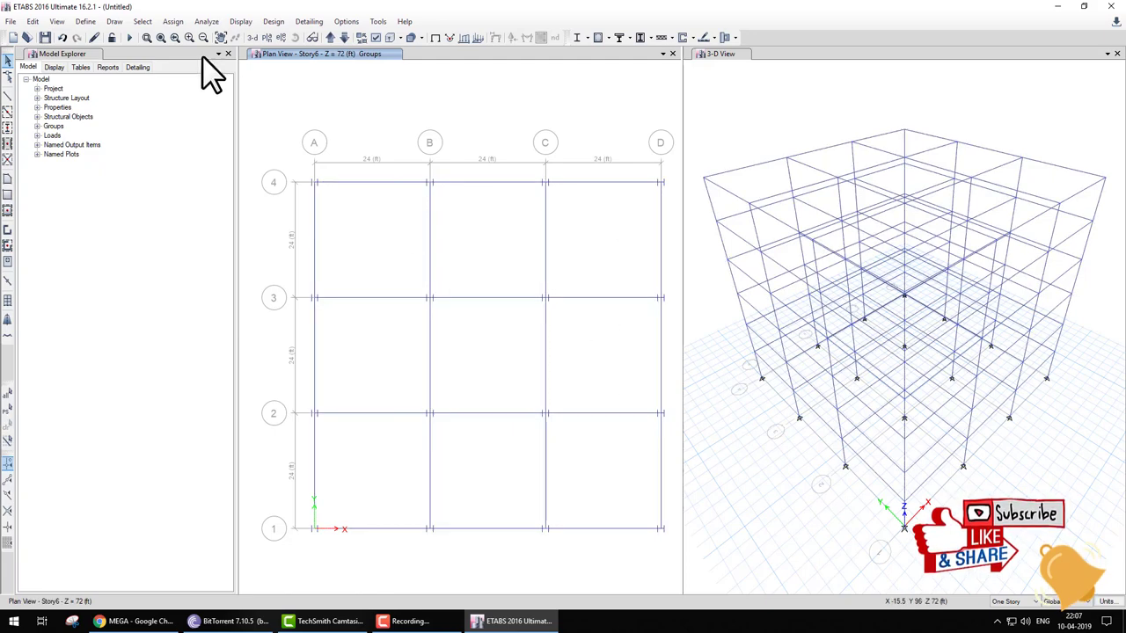
left_click(142, 21)
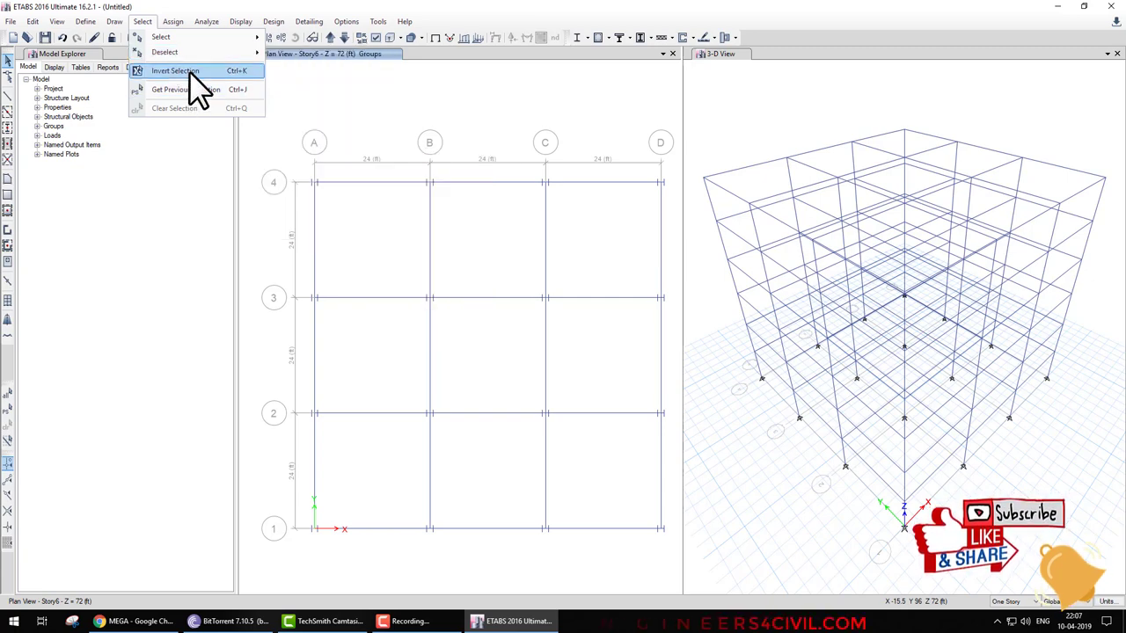
left_click(426, 244)
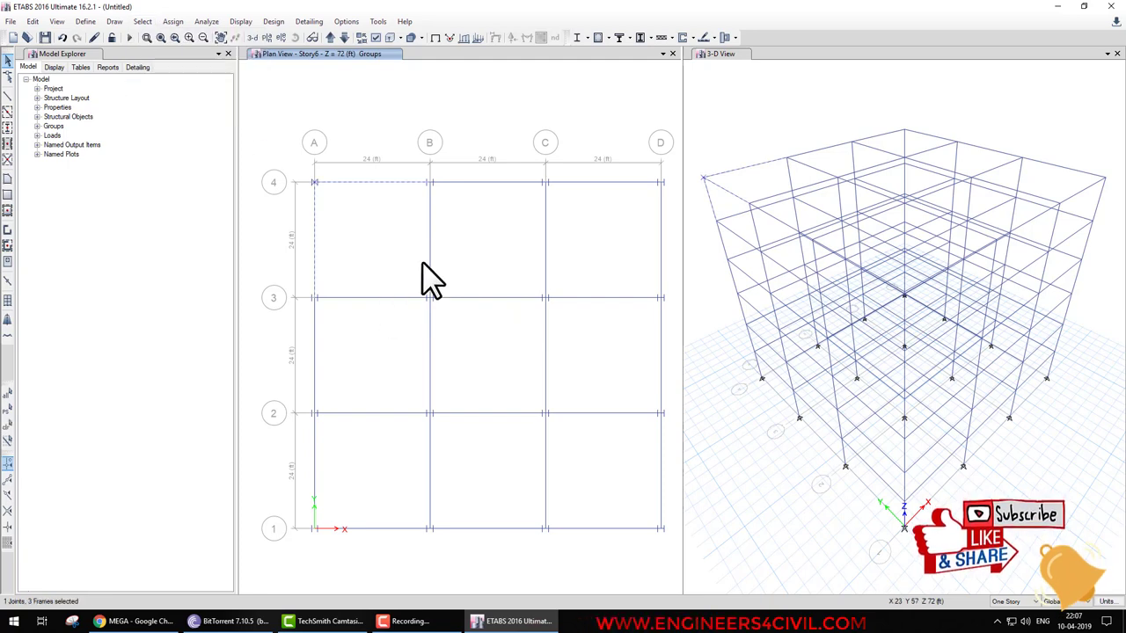
key("ctrl+j")
left_click(439, 249)
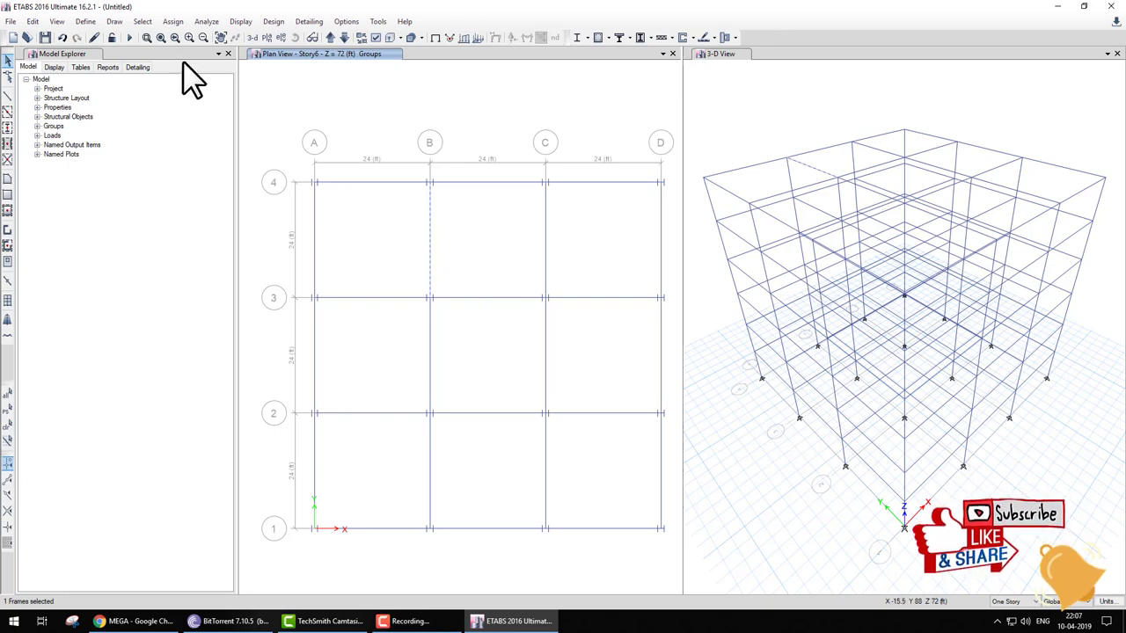
left_click(150, 24)
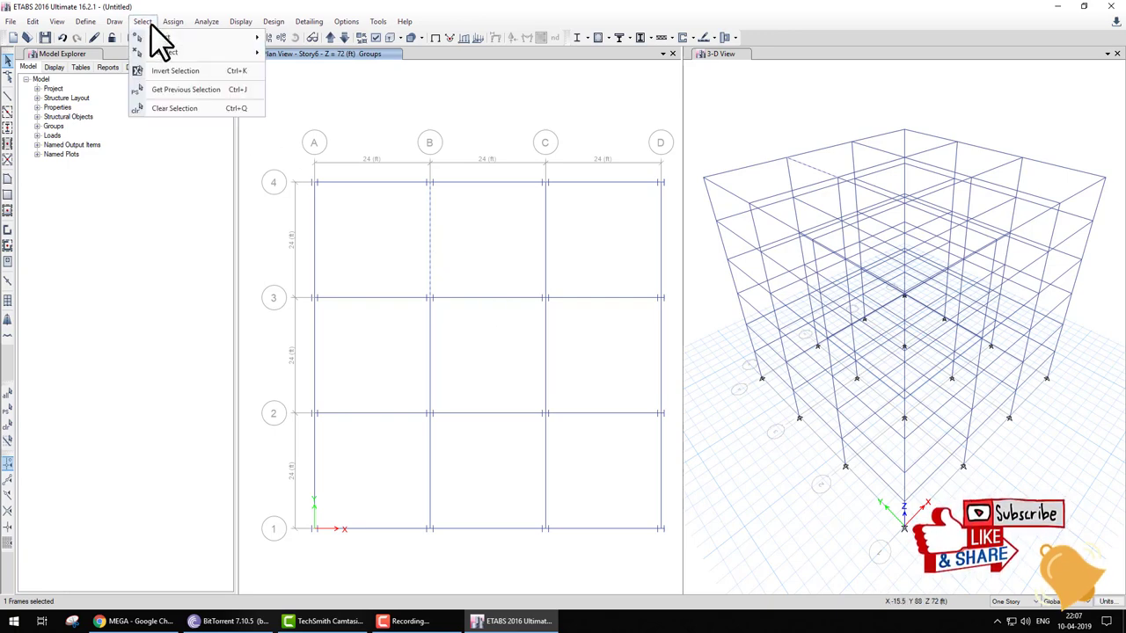
left_click(164, 70)
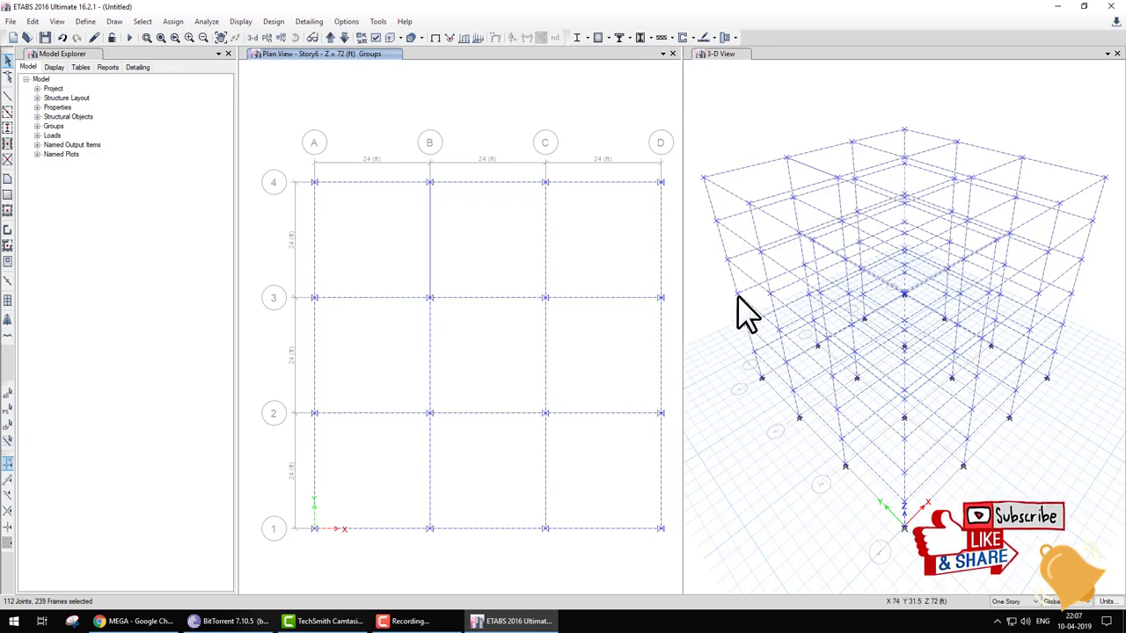
left_click(145, 24)
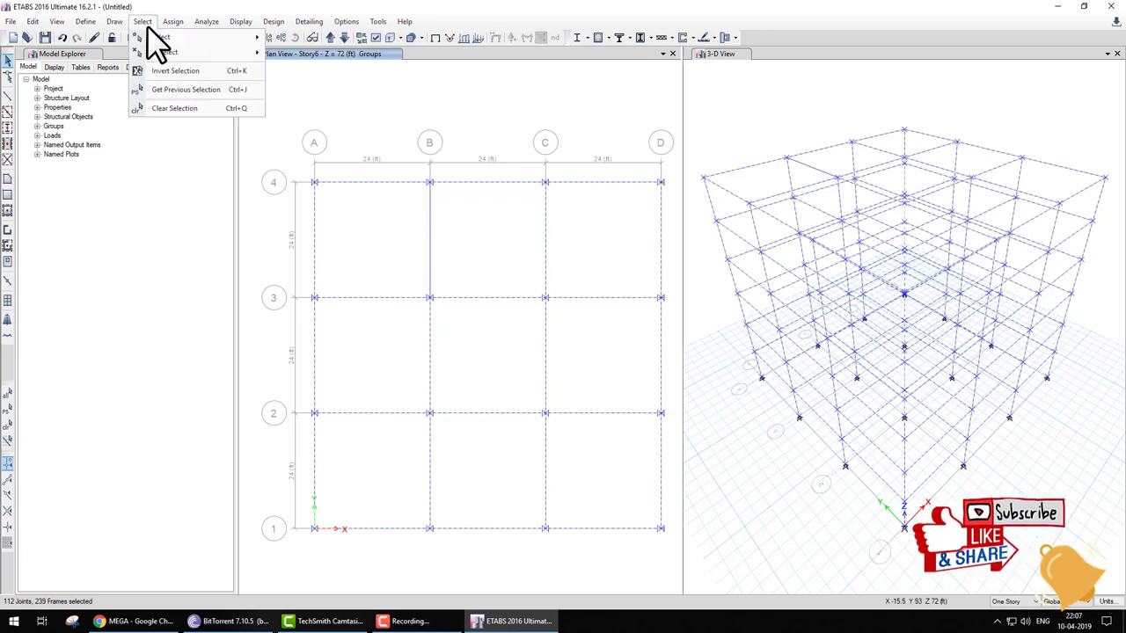
left_click(171, 90)
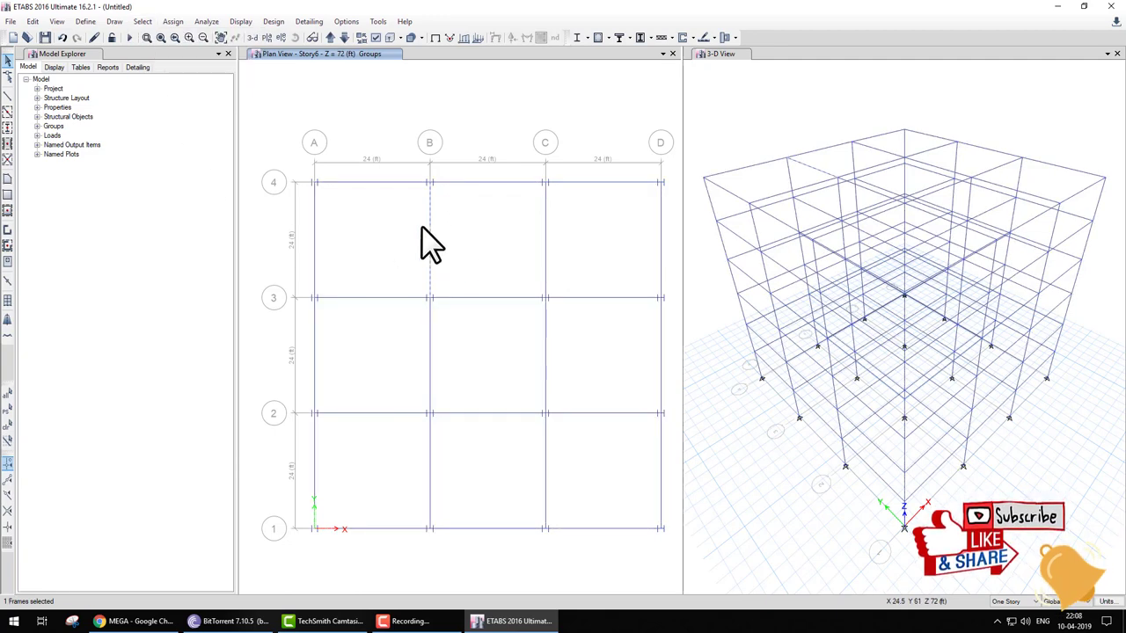
left_click(143, 22)
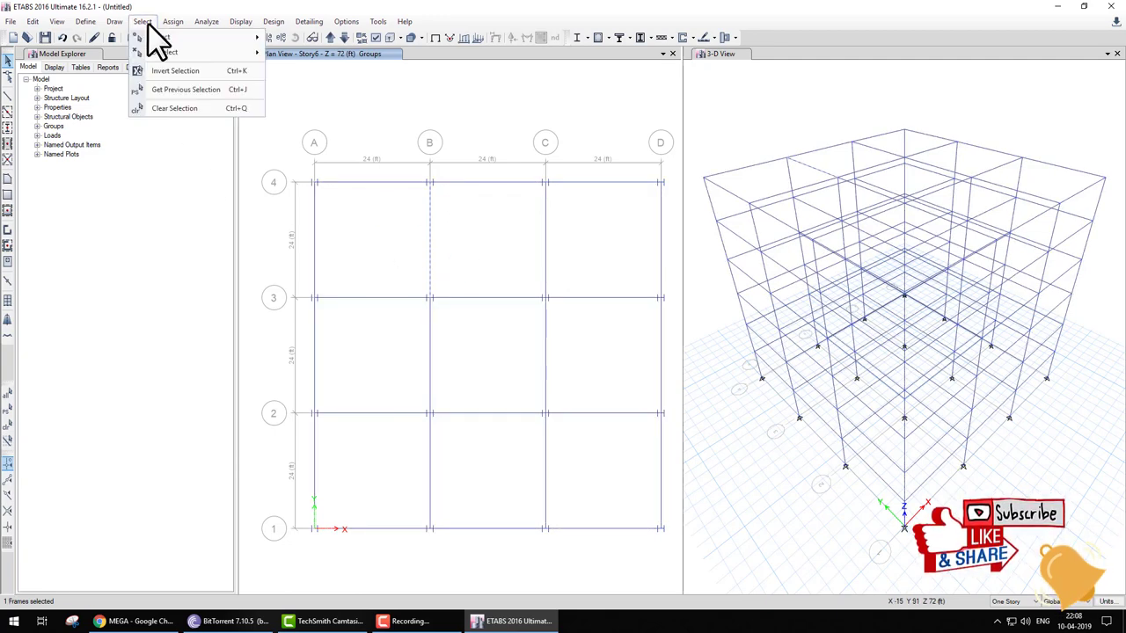
left_click(169, 107)
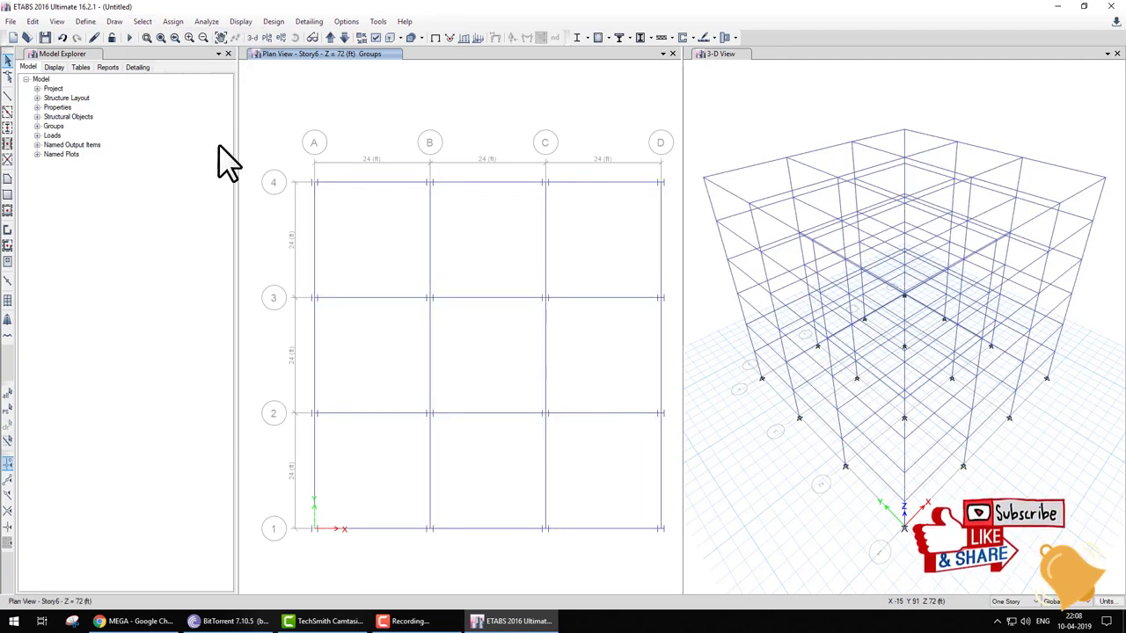
left_click(143, 23)
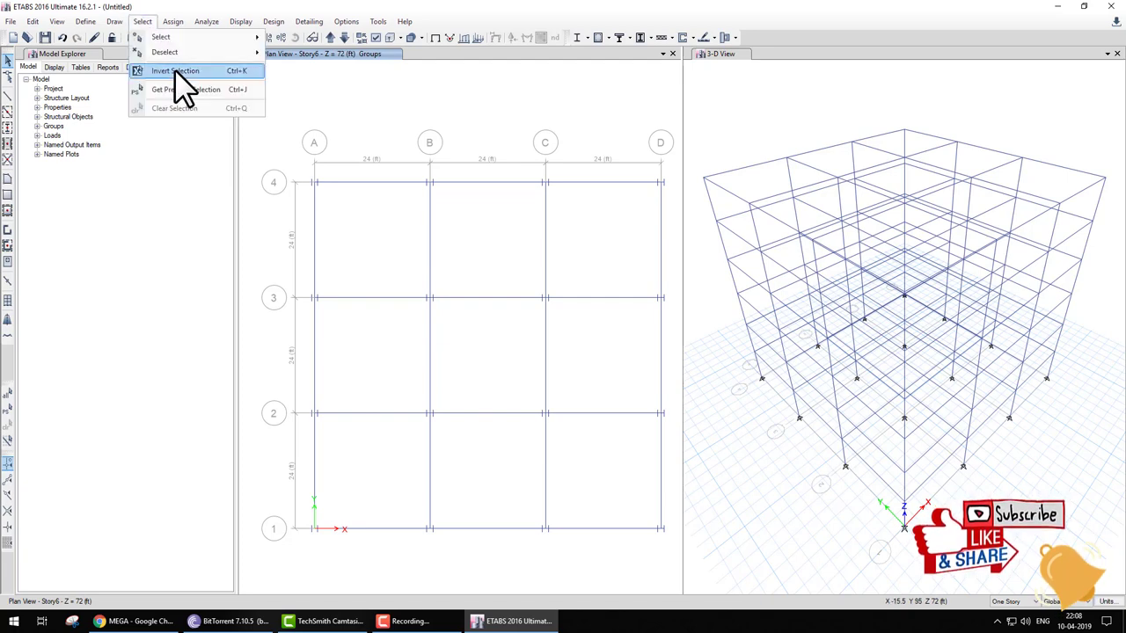
key("Escape")
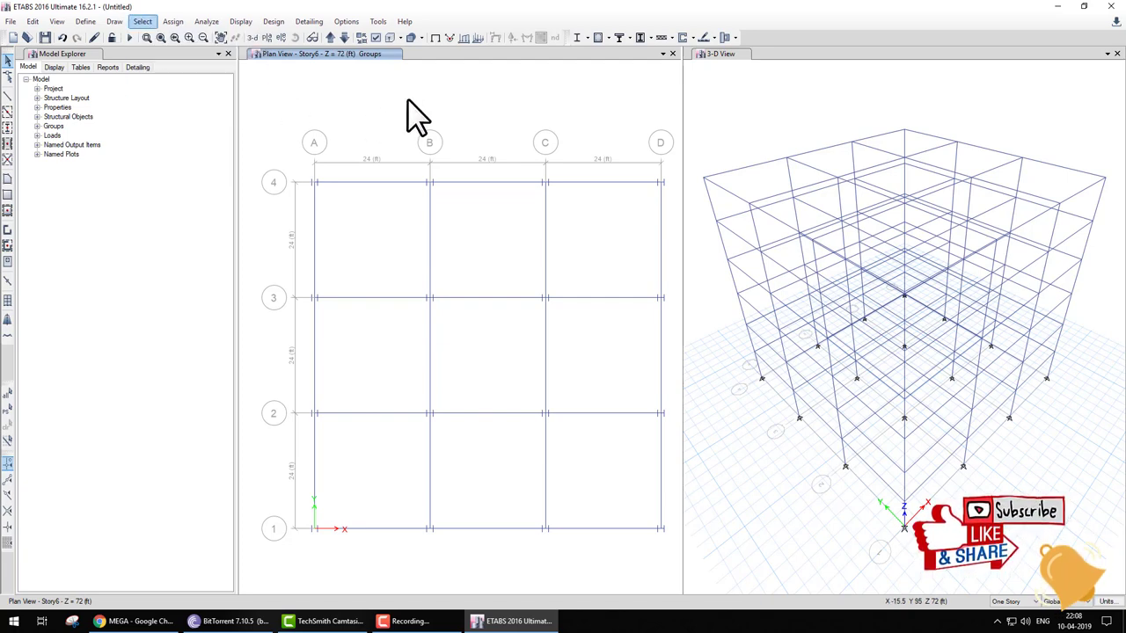